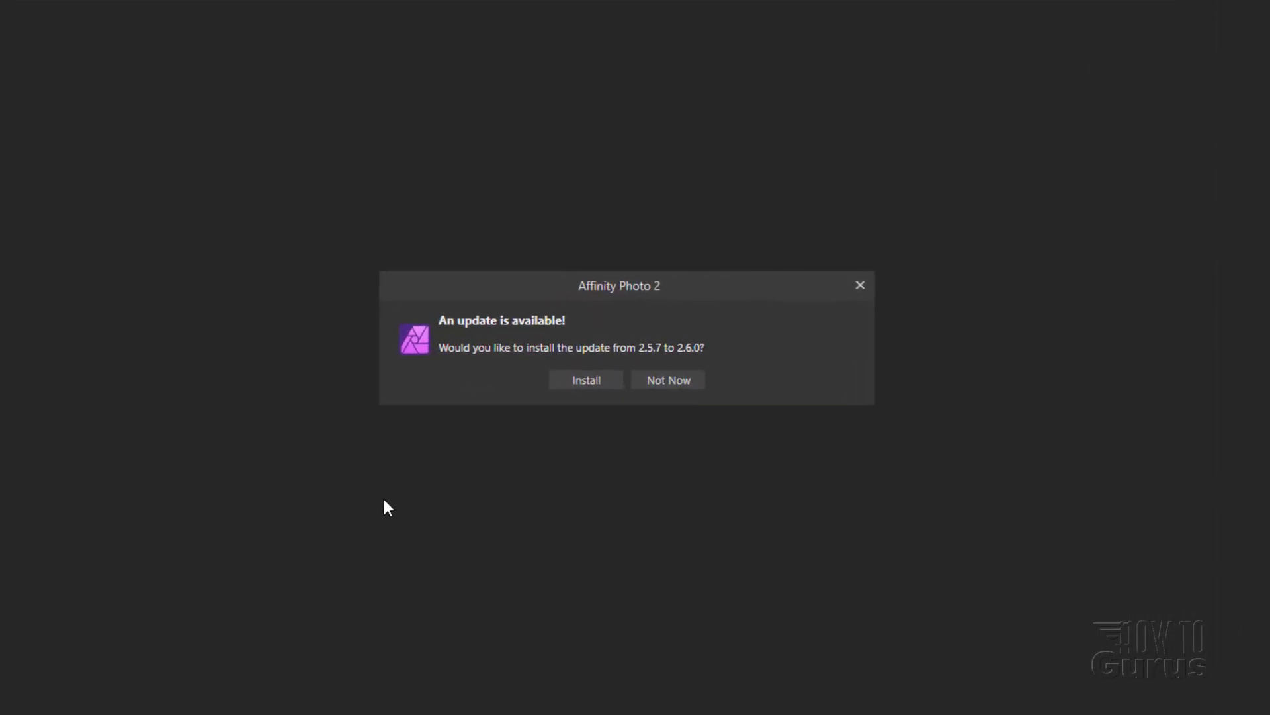
# - Install the Affinity Photo 2.6.0 update over version 2.5.7
pyautogui.click(587, 382)
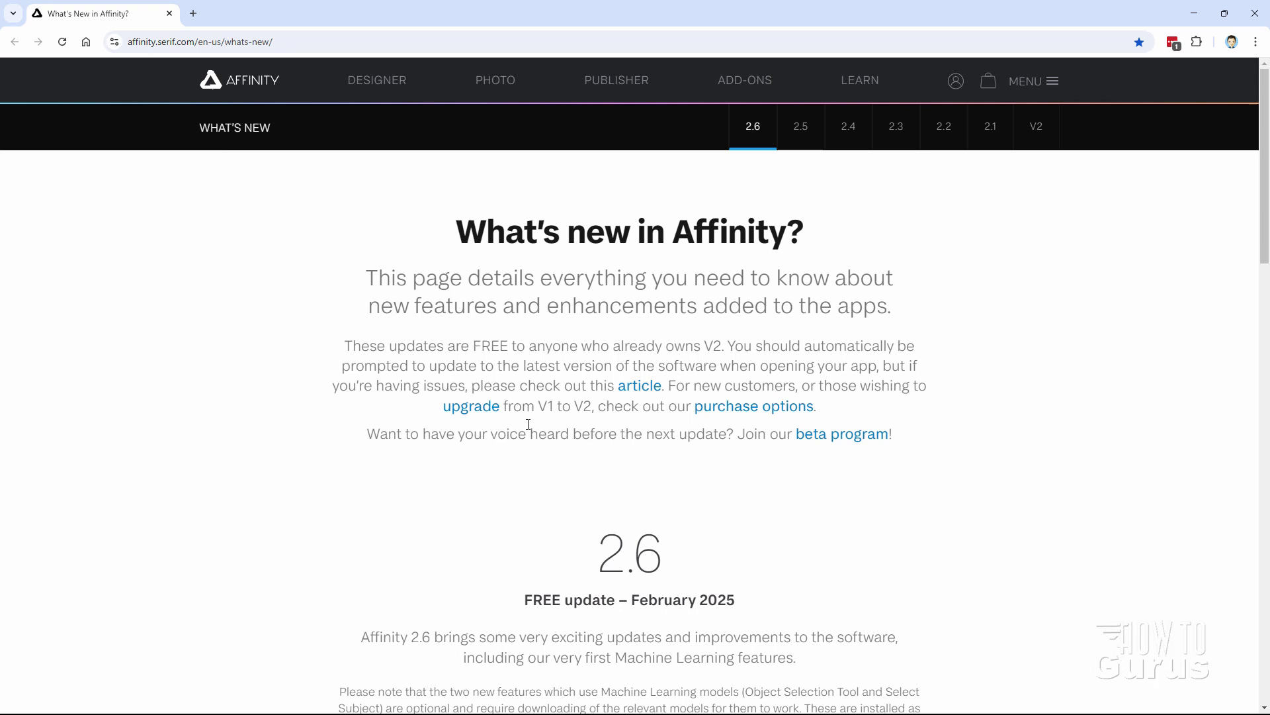
pyautogui.scroll(-4, 397, 397)
pyautogui.scroll(-2, 255, 331)
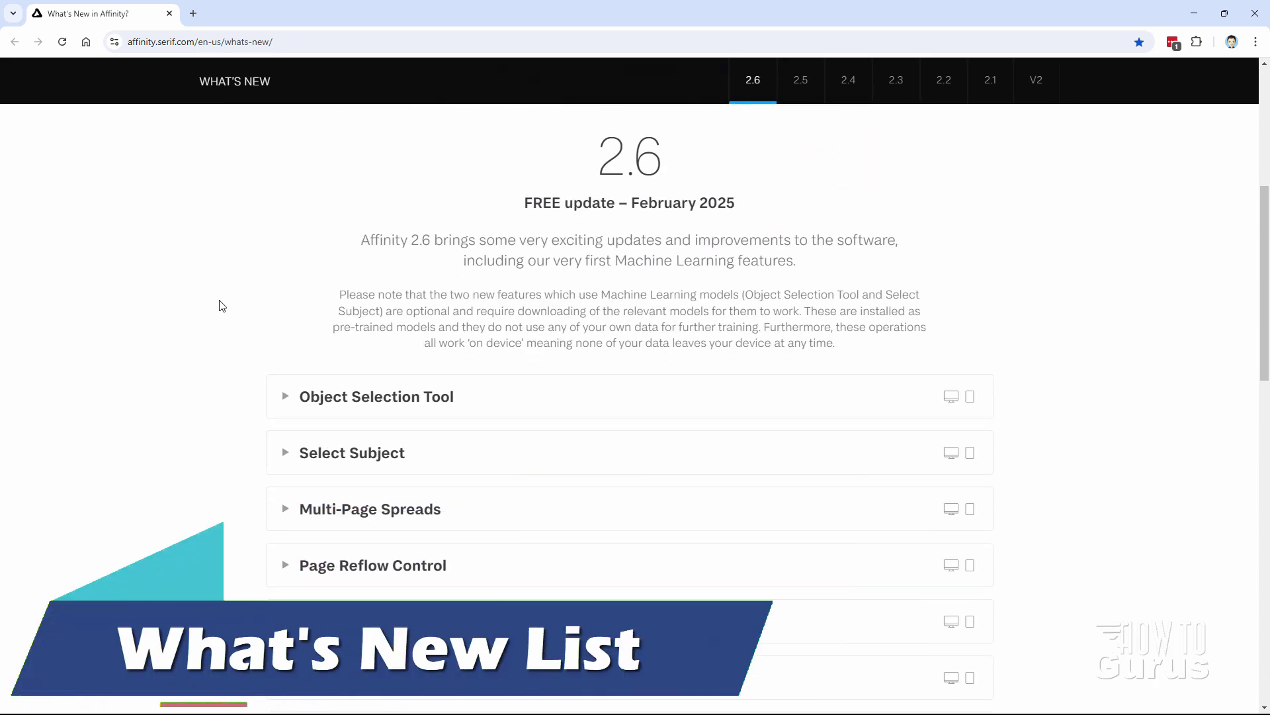
pyautogui.scroll(-1, 223, 307)
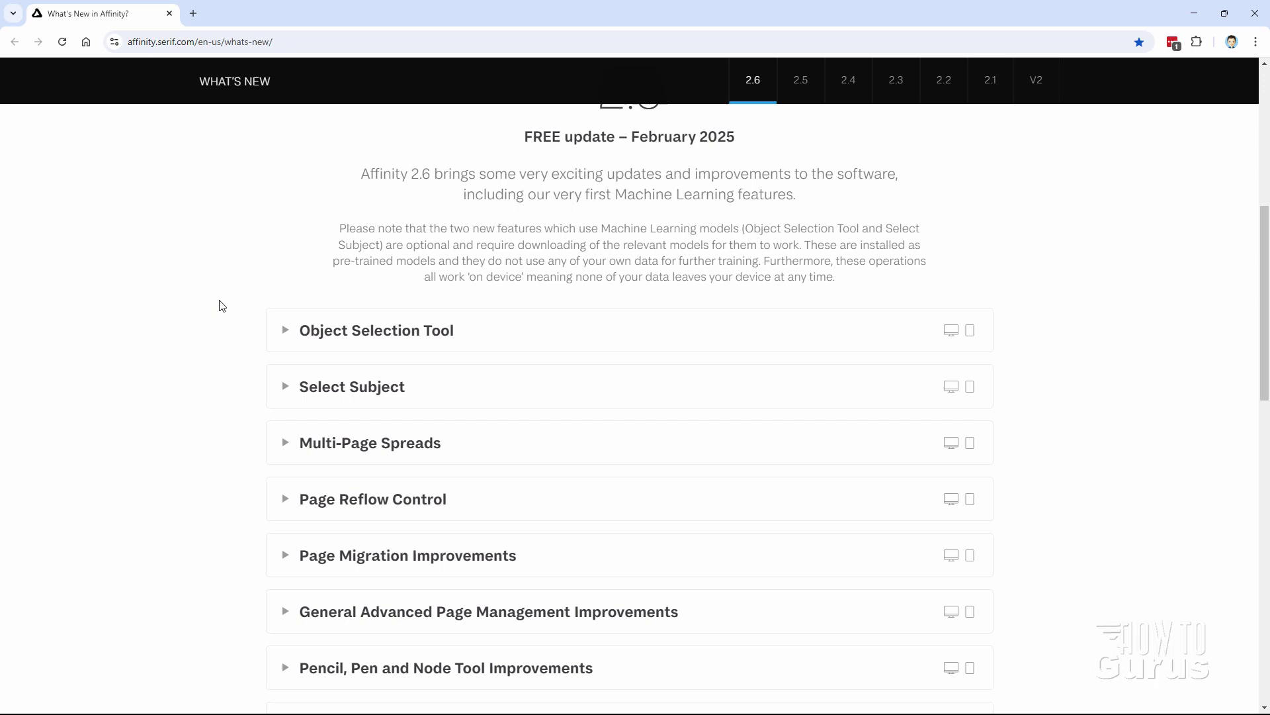
pyautogui.click(285, 333)
pyautogui.scroll(-2, 372, 263)
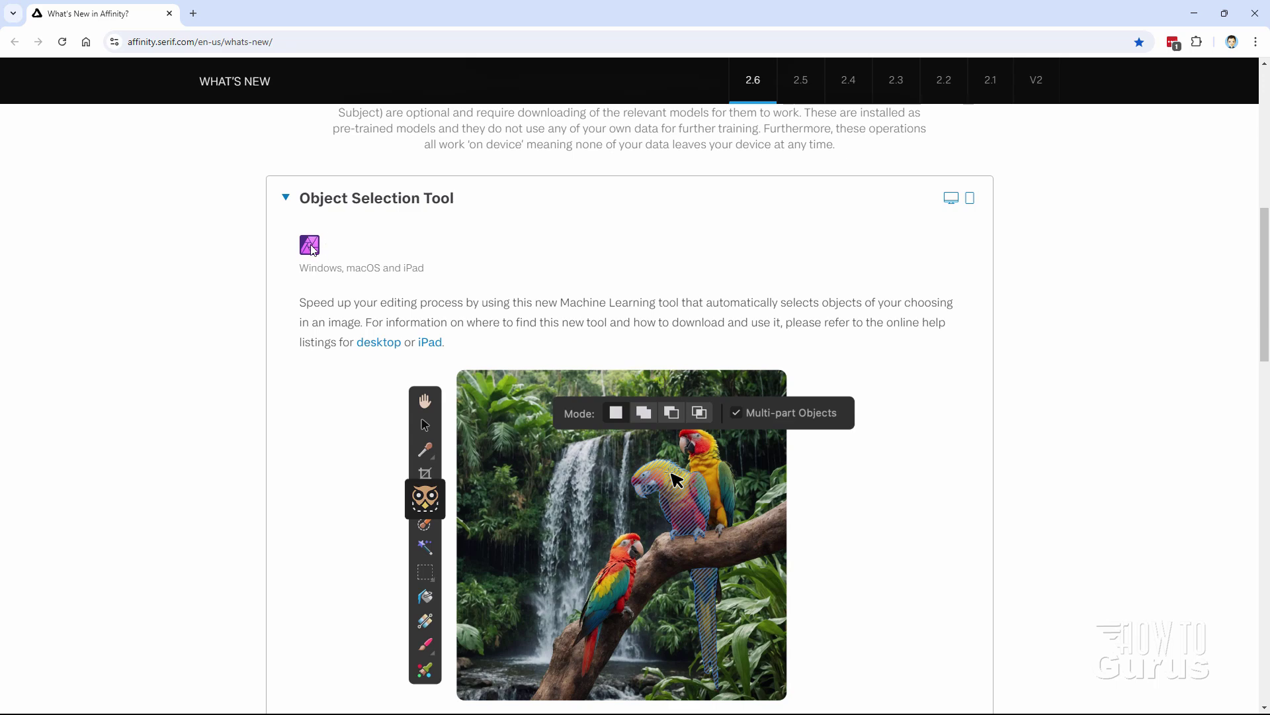
pyautogui.click(285, 198)
pyautogui.click(287, 262)
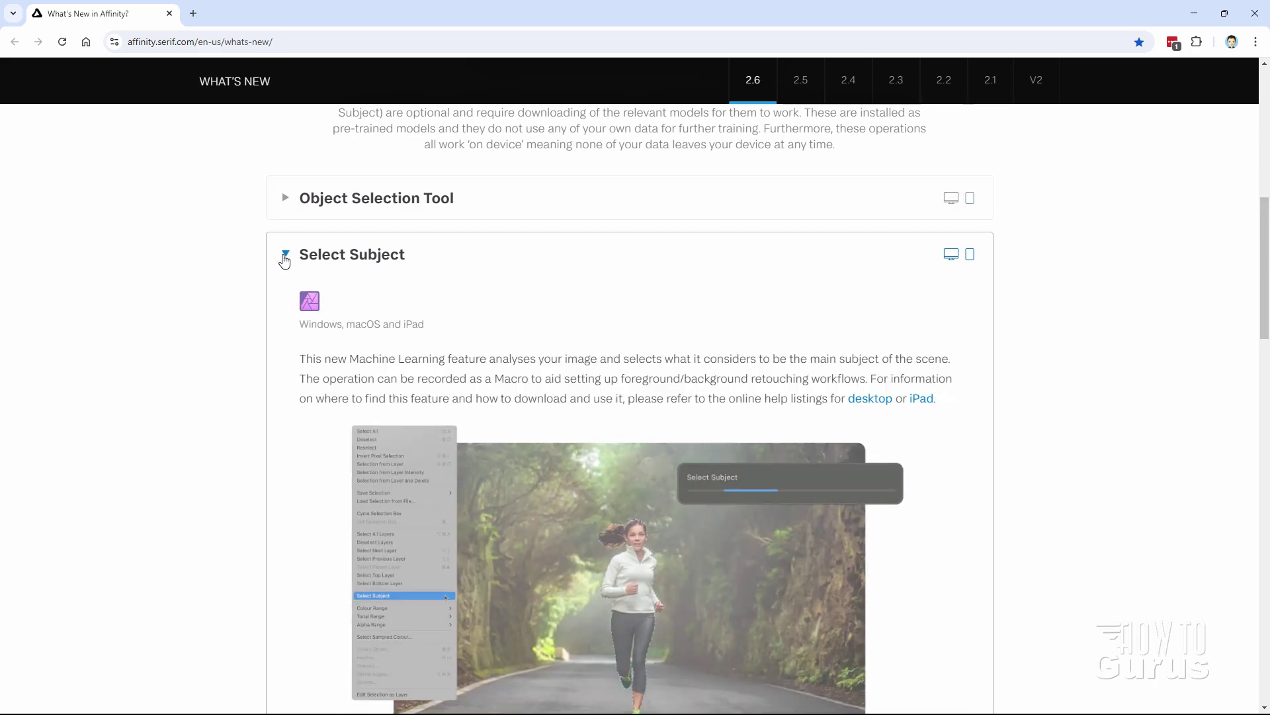
pyautogui.click(286, 255)
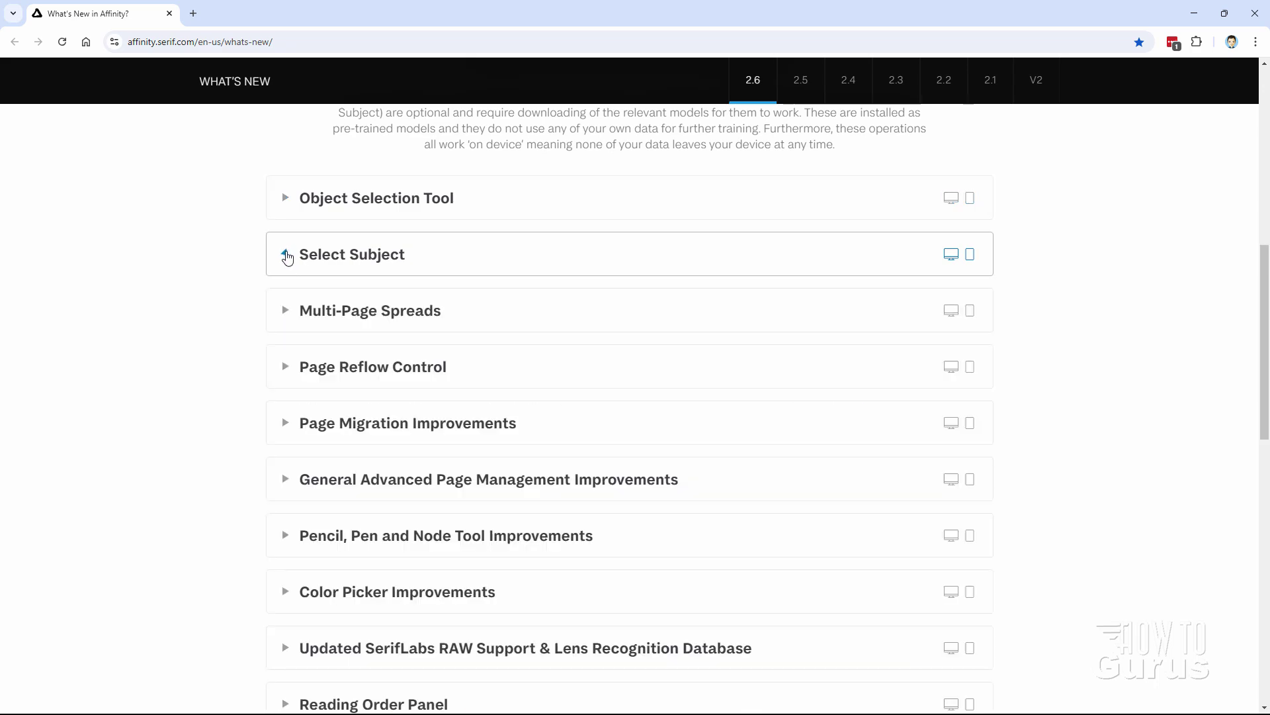
pyautogui.click(286, 311)
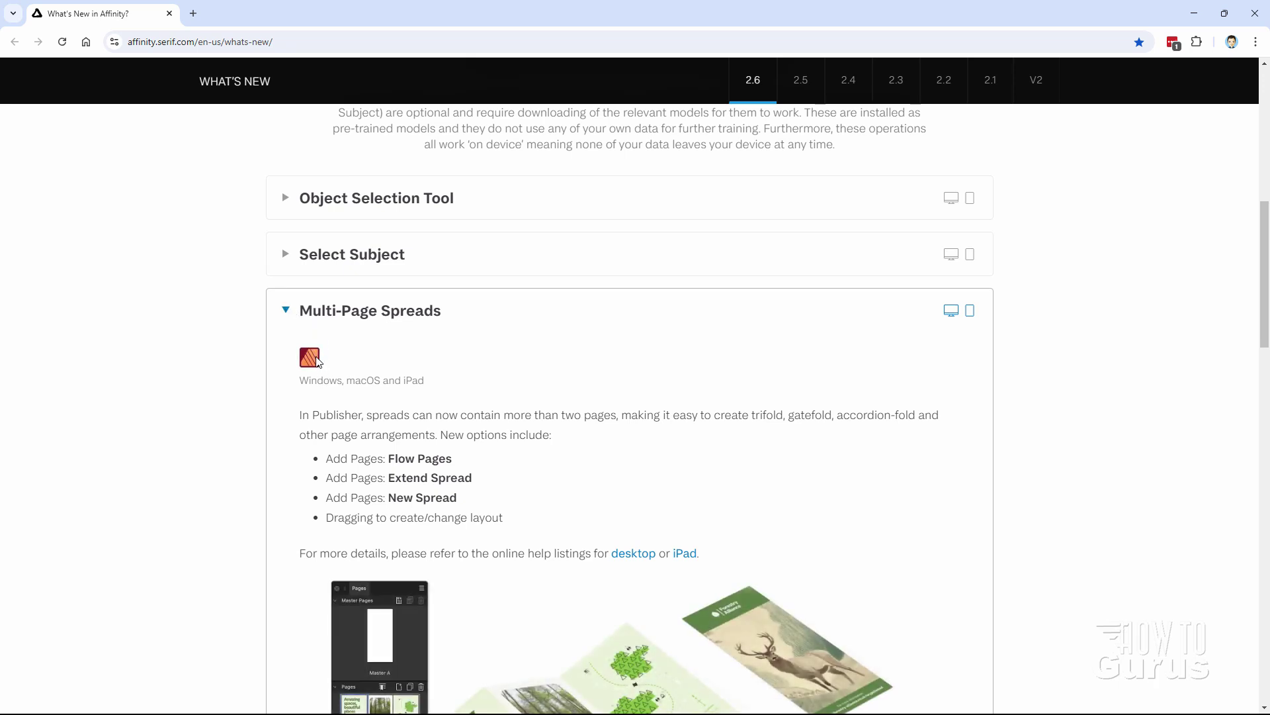
pyautogui.click(287, 317)
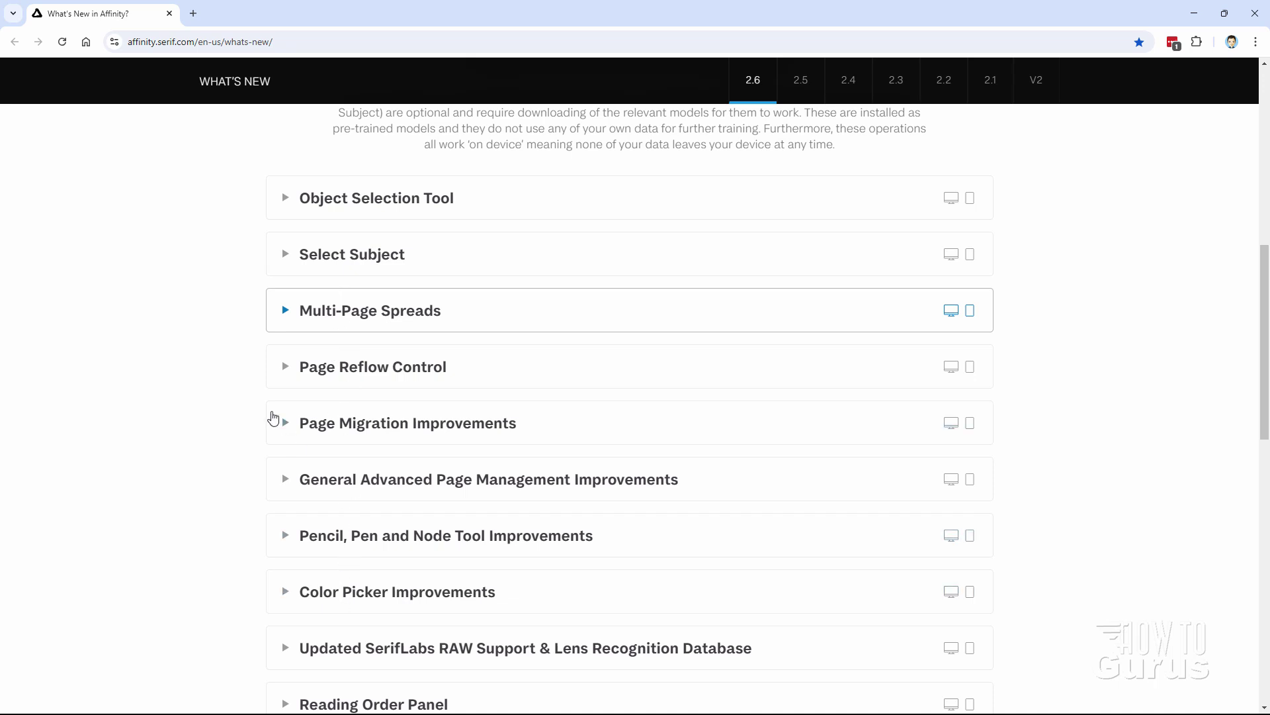
pyautogui.scroll(-1, 228, 372)
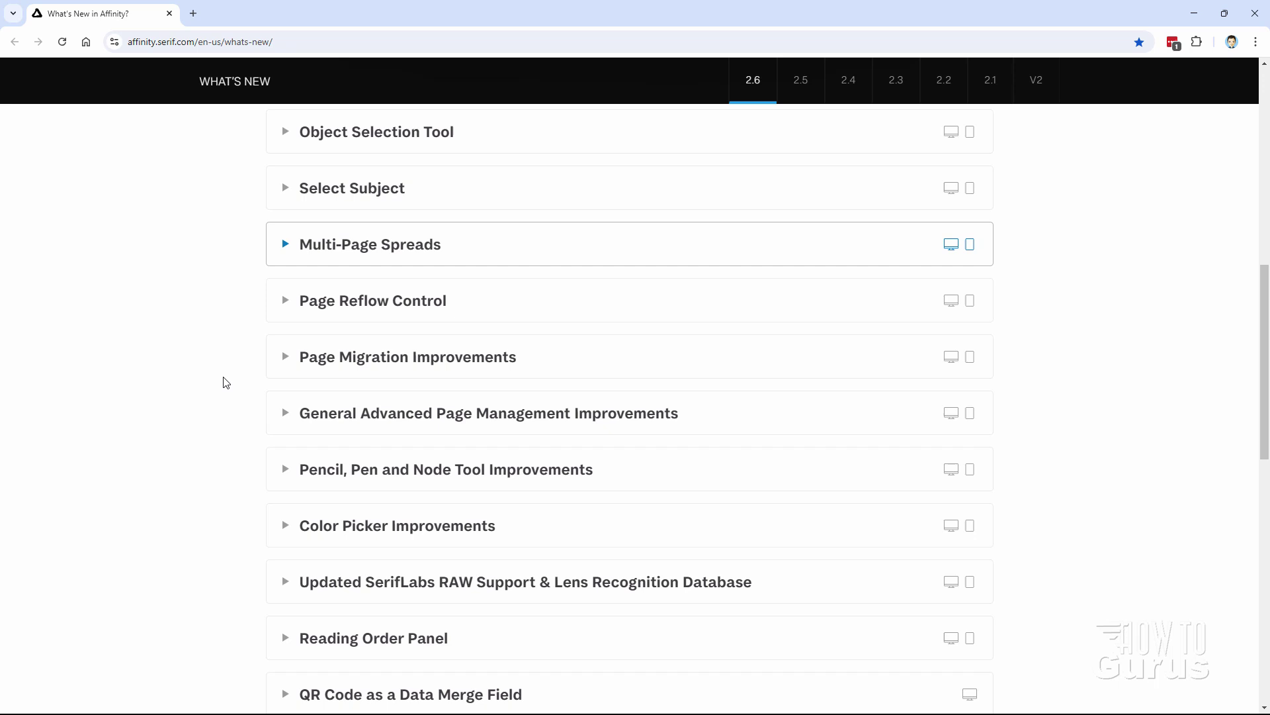
pyautogui.scroll(2, 225, 383)
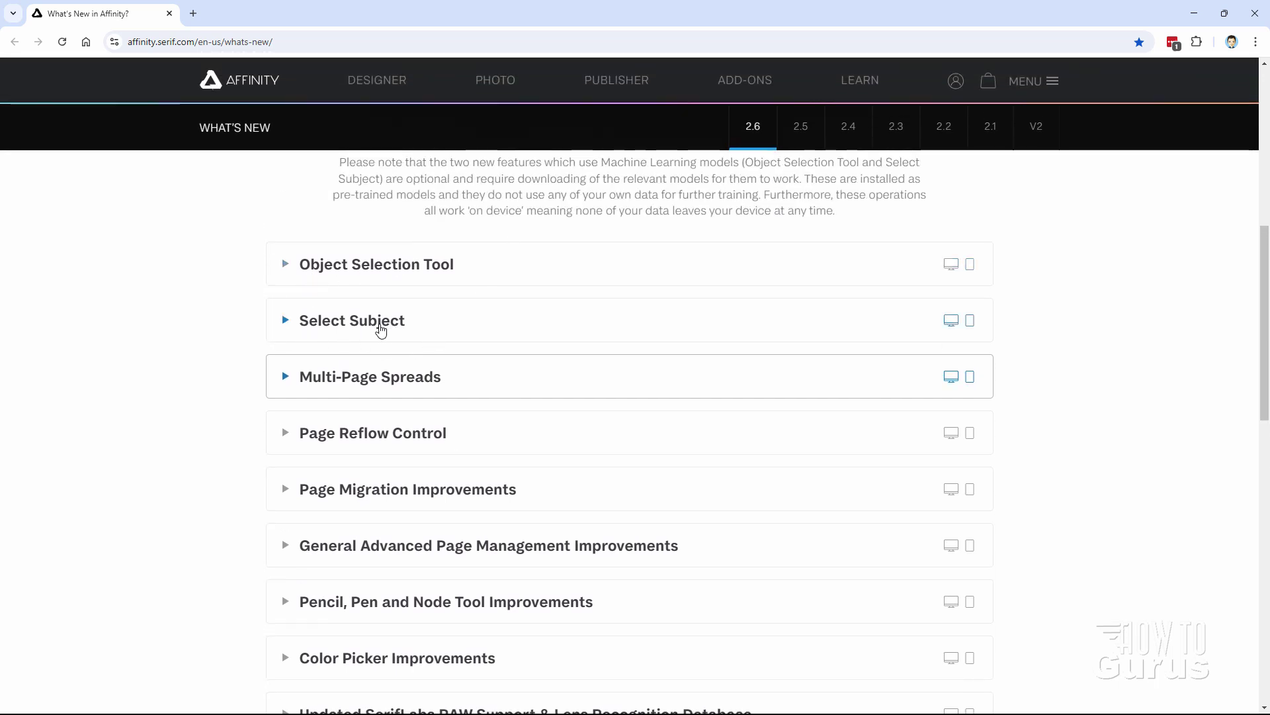
# - Expand, read and collapse the Color Picker Improvements notes on the What's new page
pyautogui.scroll(-4, 223, 389)
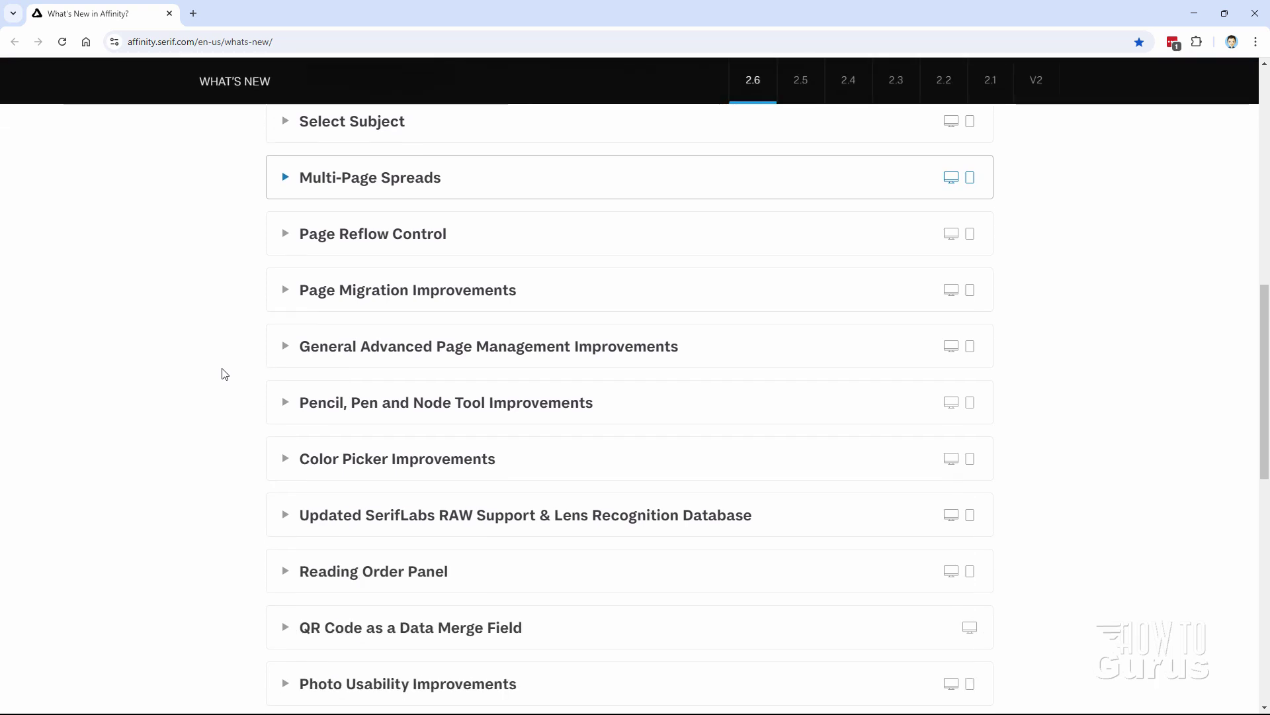
pyautogui.click(287, 395)
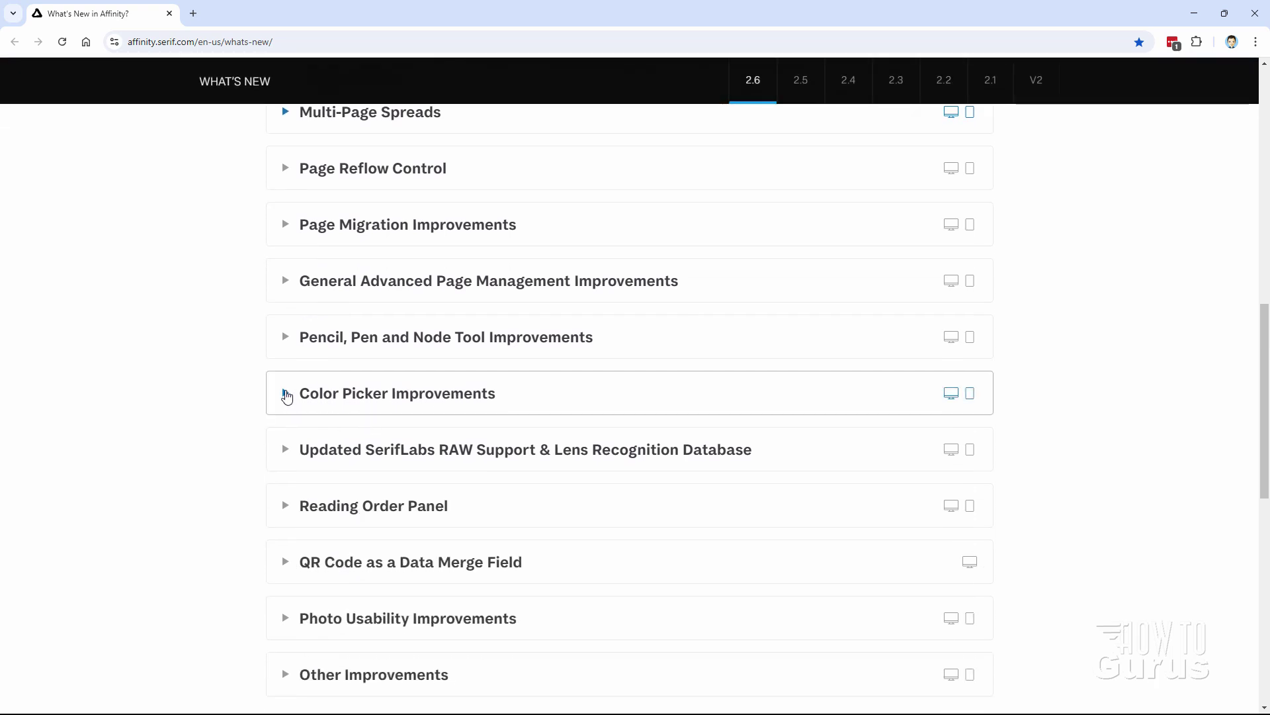
pyautogui.scroll(-3, 238, 410)
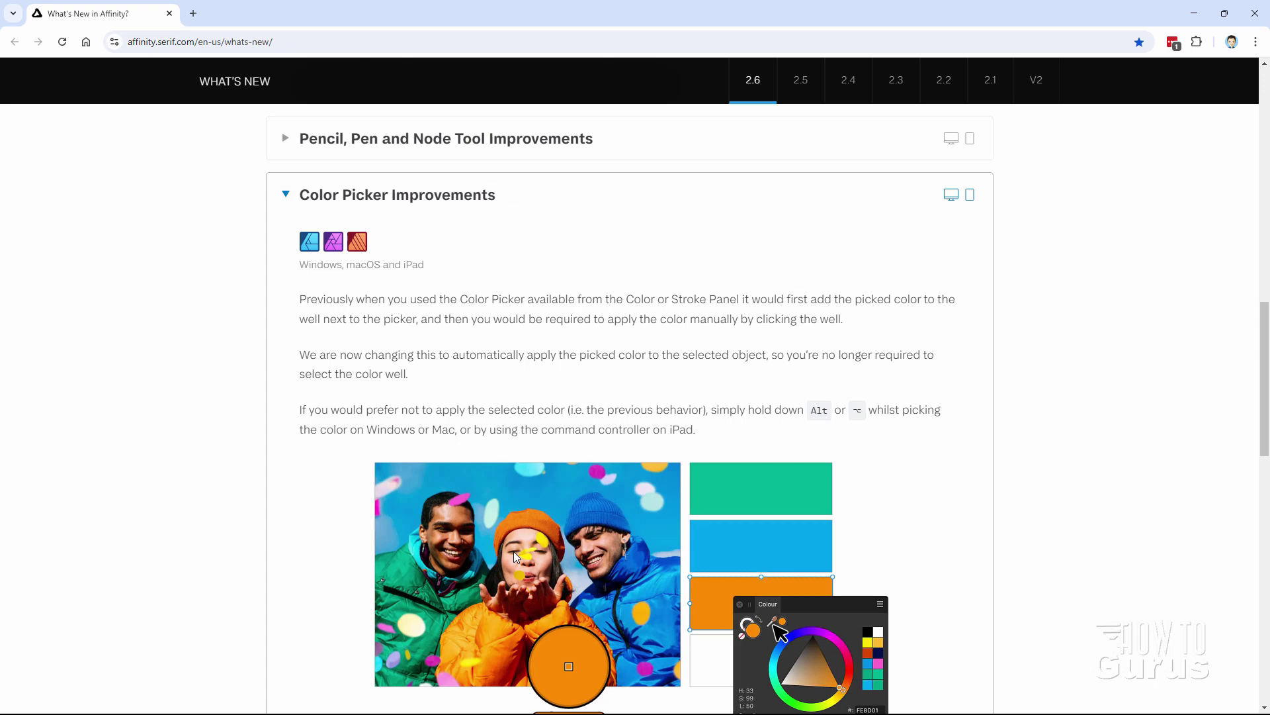
pyautogui.scroll(-2, 635, 397)
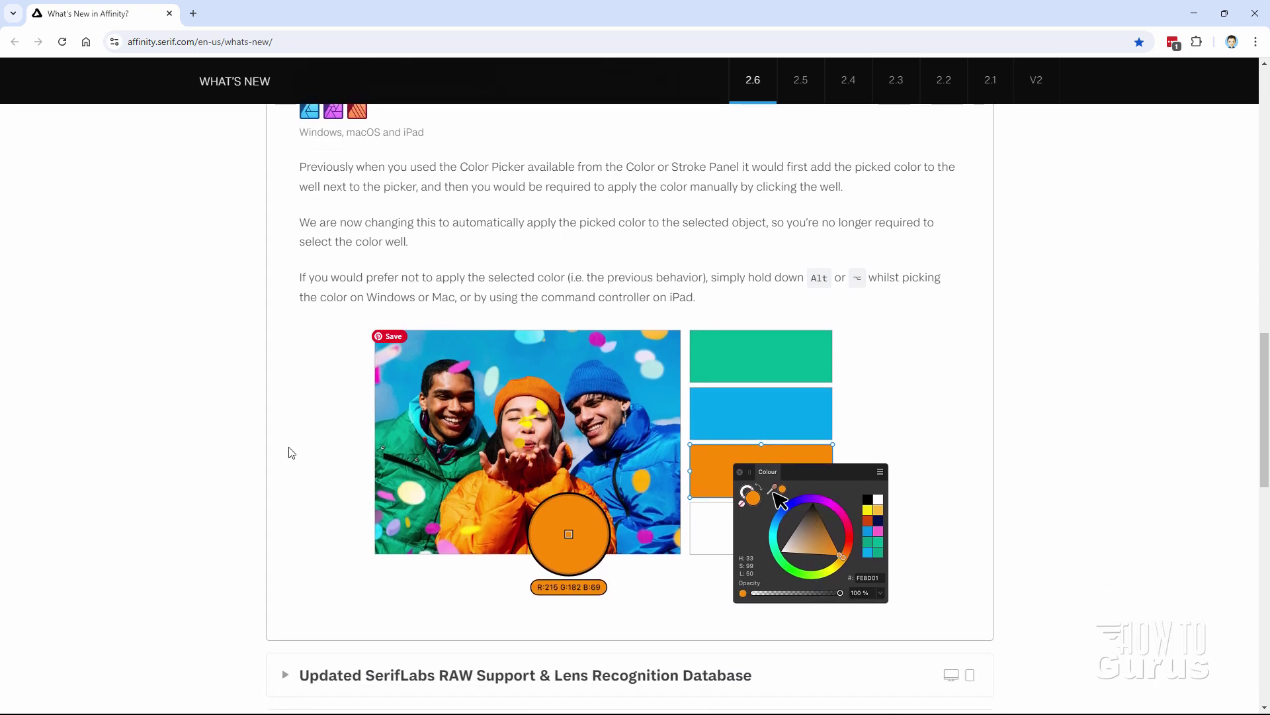
pyautogui.scroll(3, 251, 397)
pyautogui.click(285, 261)
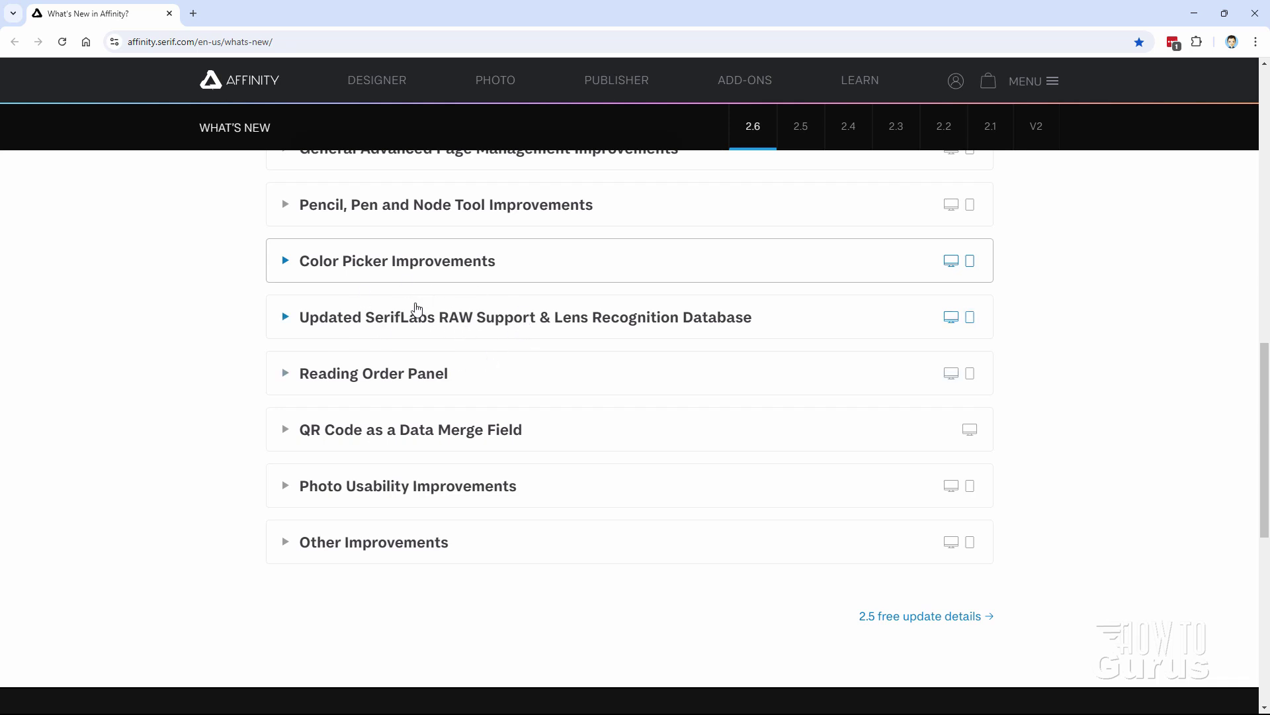
# - Review the Updated SerifLabs RAW Support notes, then minimize the browser
pyautogui.click(417, 313)
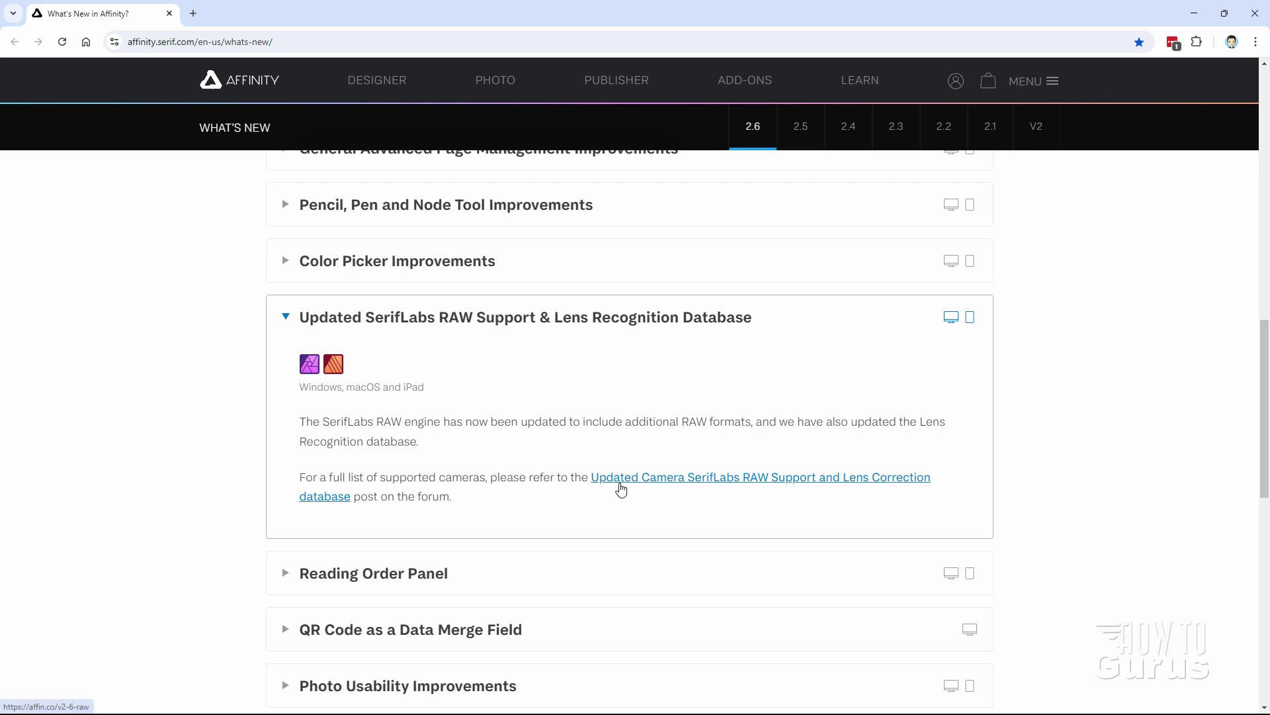
pyautogui.click(283, 322)
pyautogui.scroll(1, 264, 361)
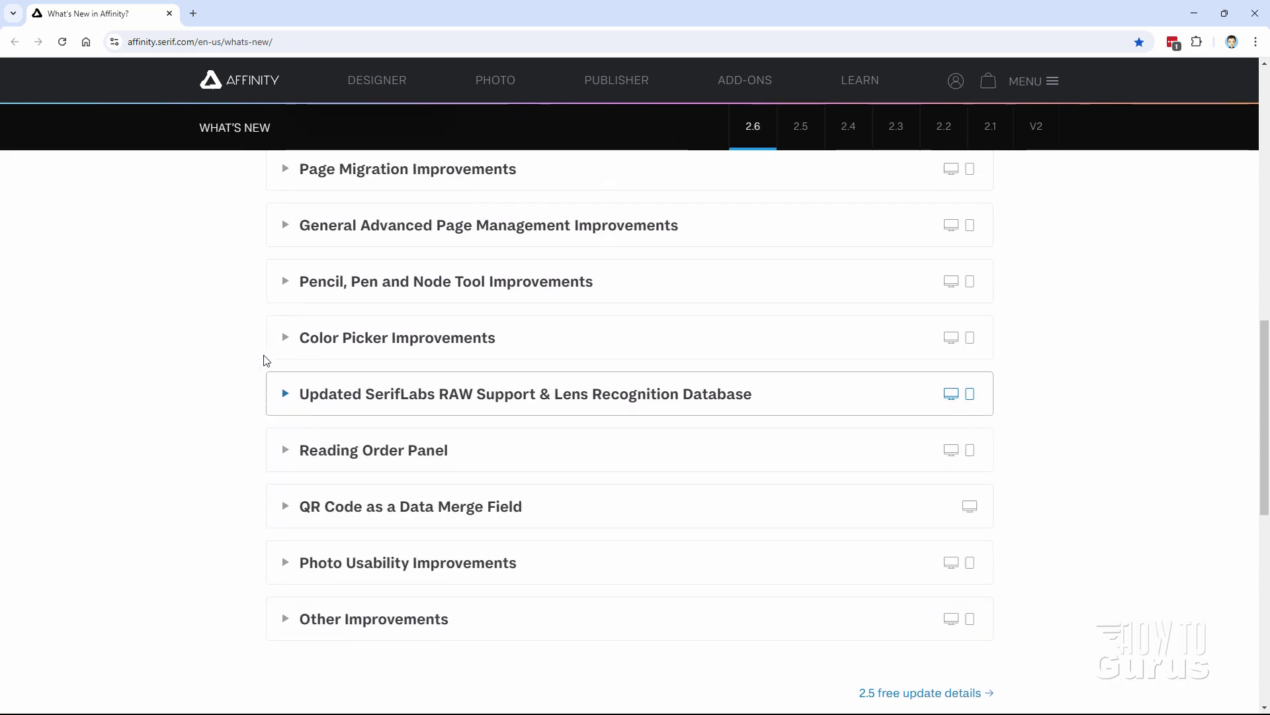
pyautogui.scroll(5, 265, 361)
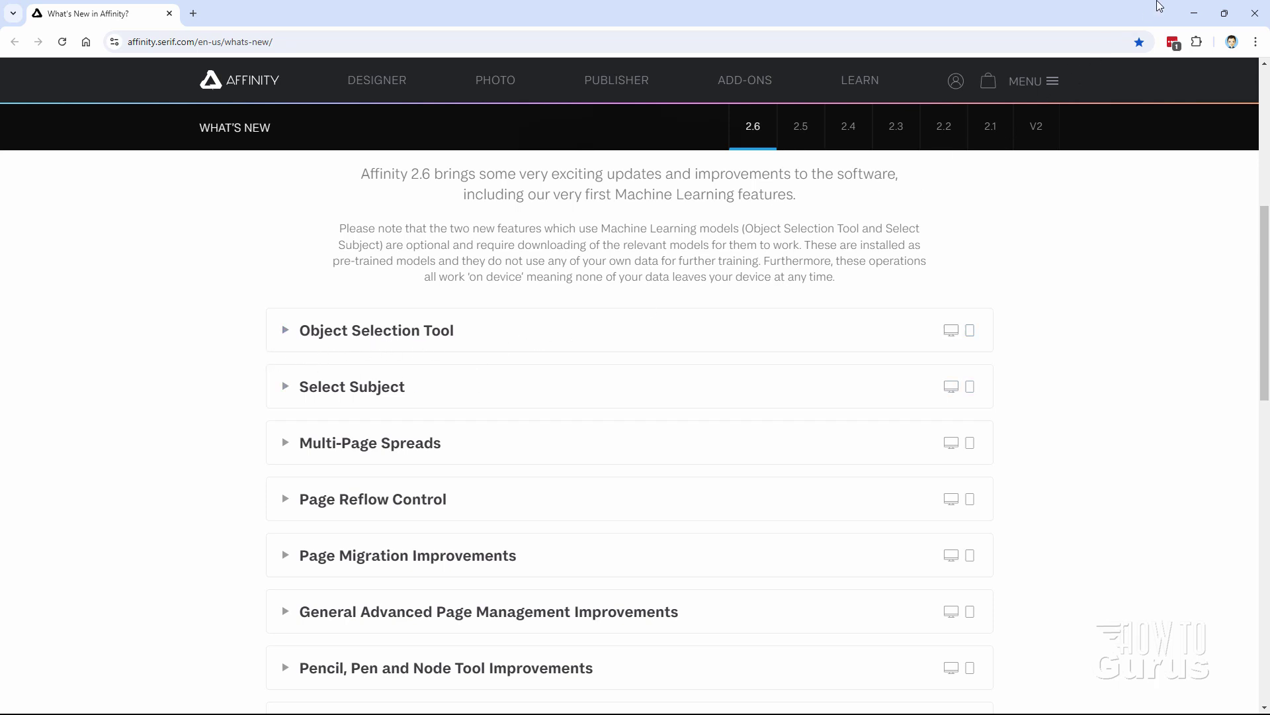
pyautogui.click(1194, 13)
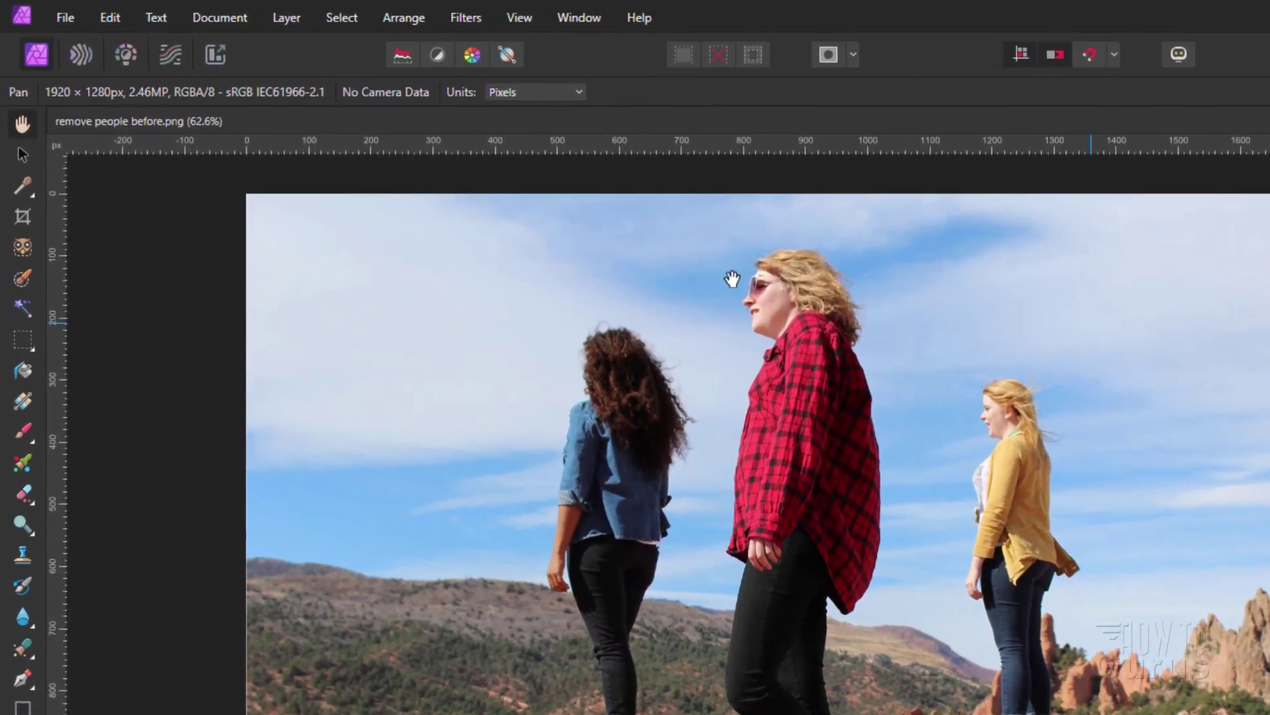
# - Install the Segmentation and Saliency models under Settings > Machine Learning, then close Settings
pyautogui.click(110, 18)
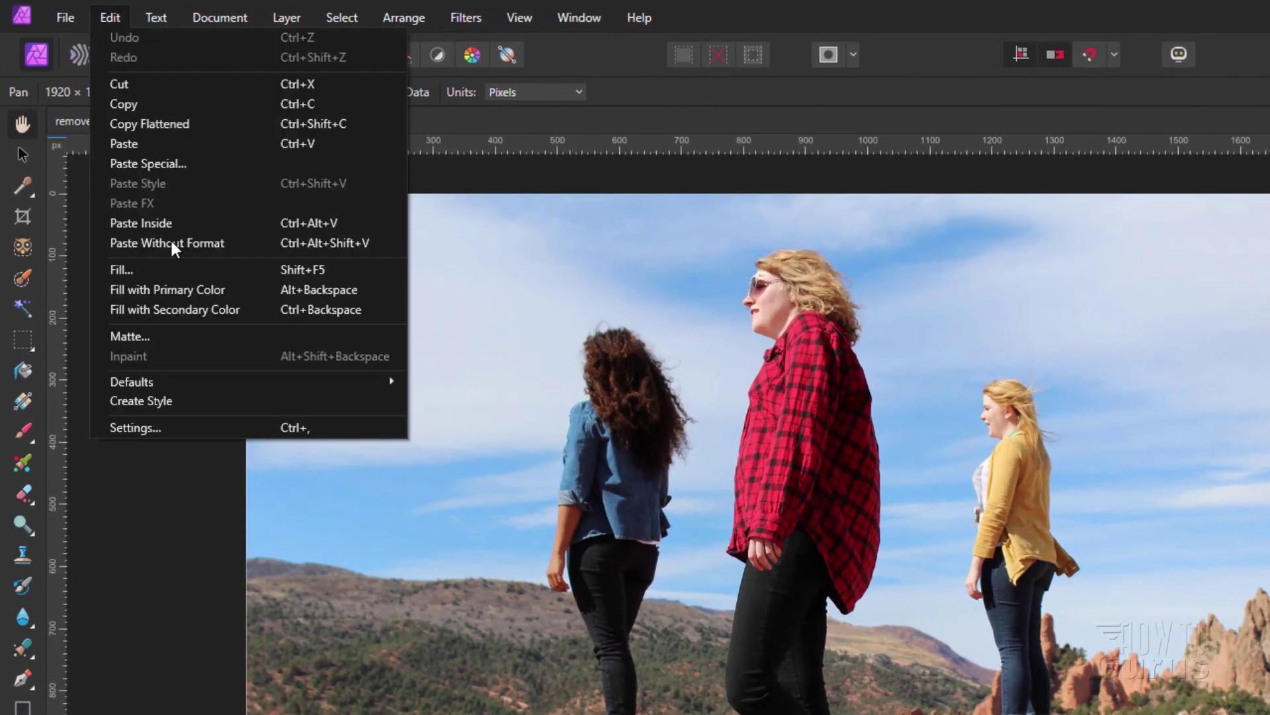
pyautogui.click(189, 427)
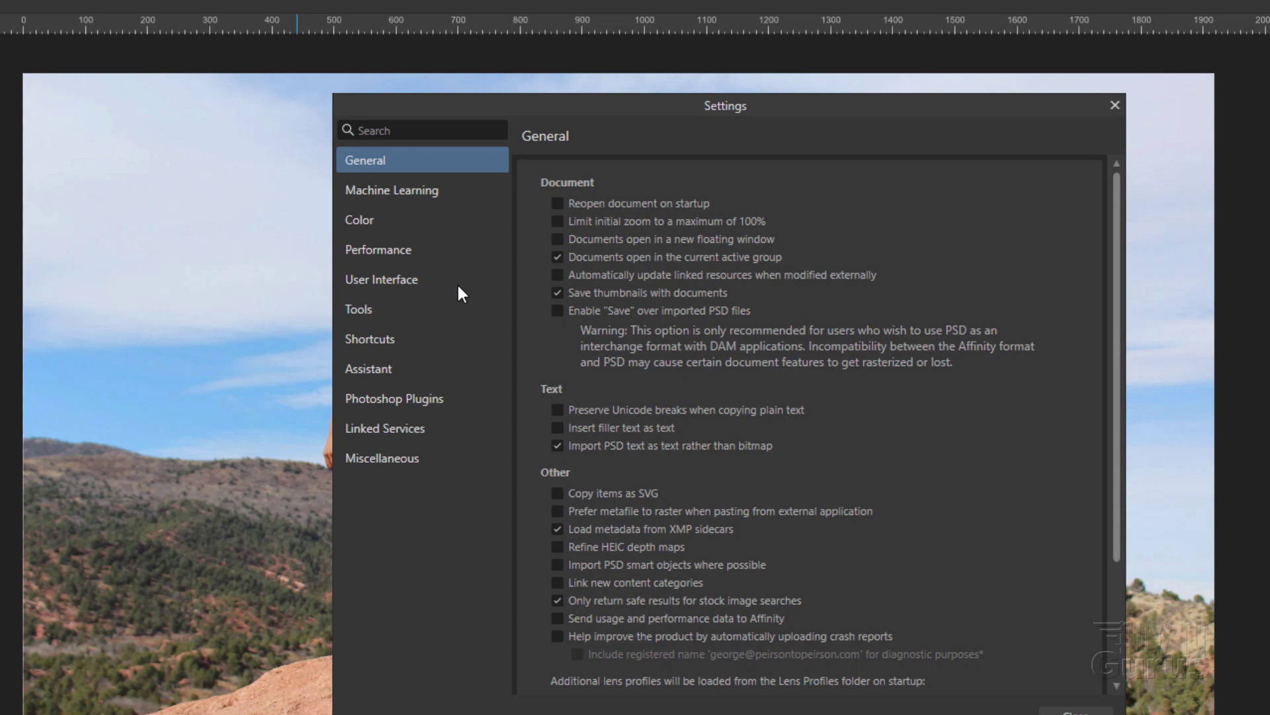
pyautogui.click(358, 188)
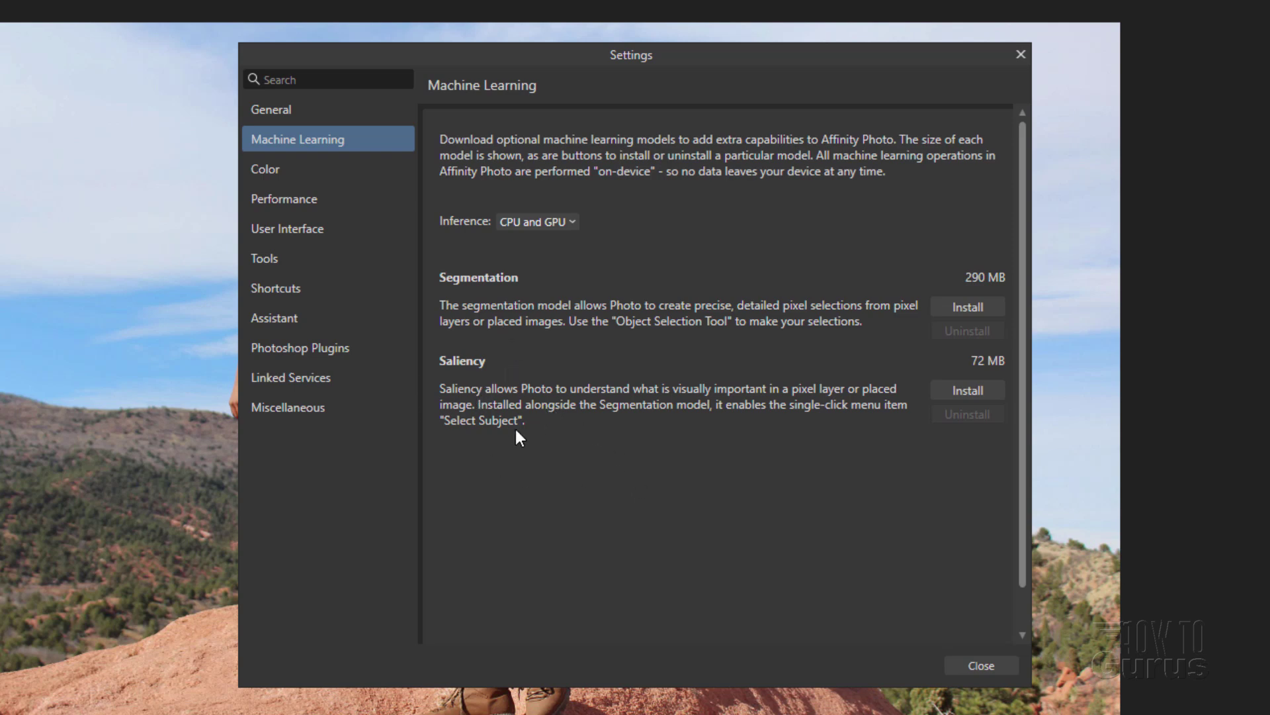
pyautogui.click(963, 307)
pyautogui.click(960, 390)
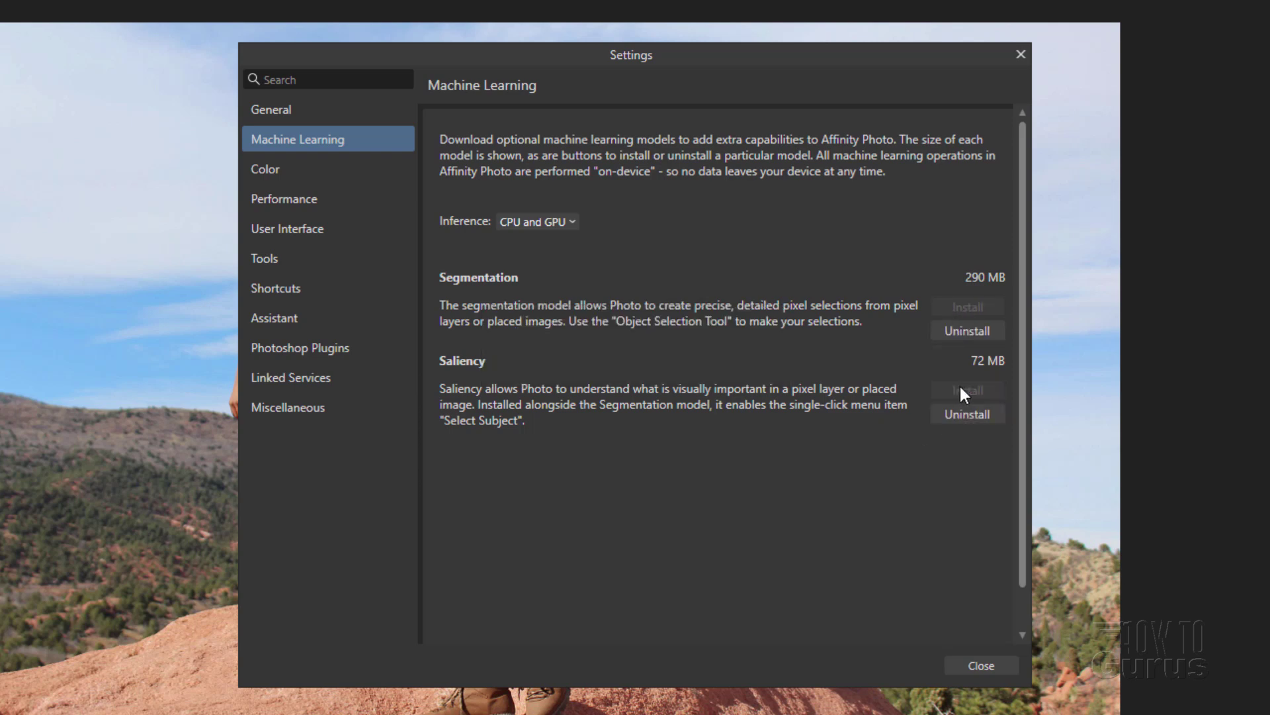
pyautogui.click(982, 667)
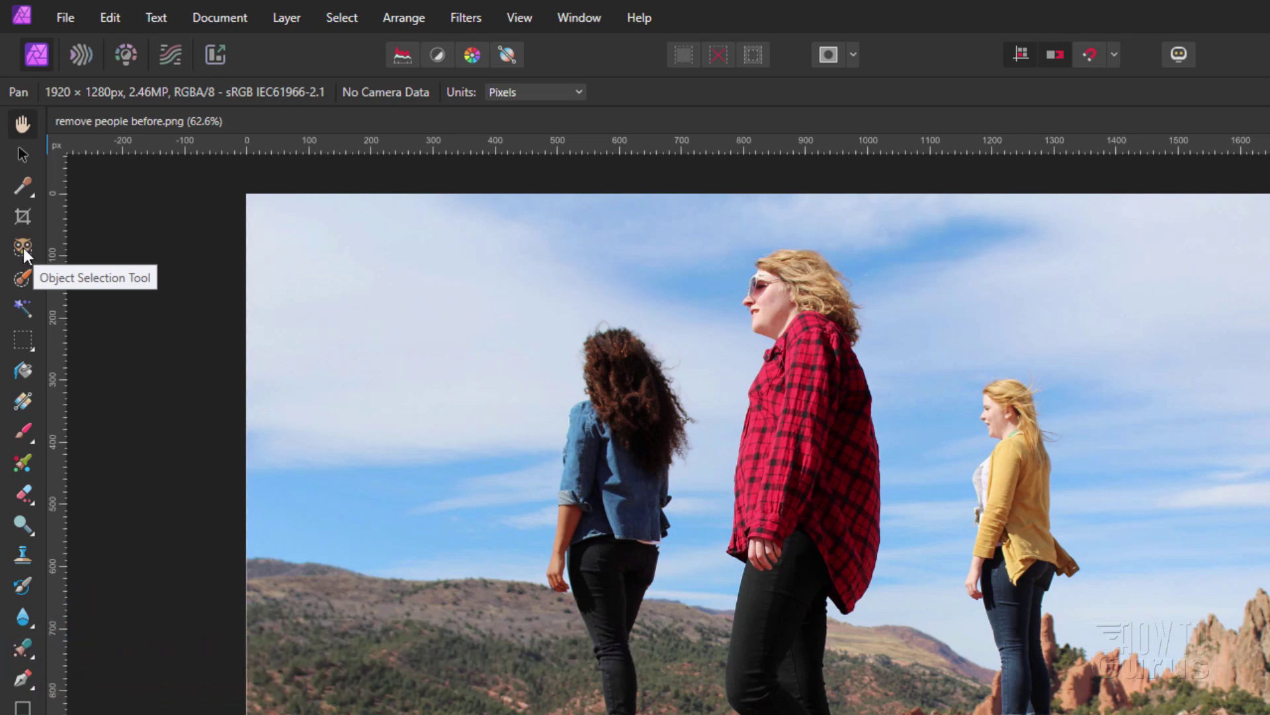
# - Select the woman in the red plaid shirt with the Object Selection Tool, fitting the view with Ctrl+0
pyautogui.click(24, 248)
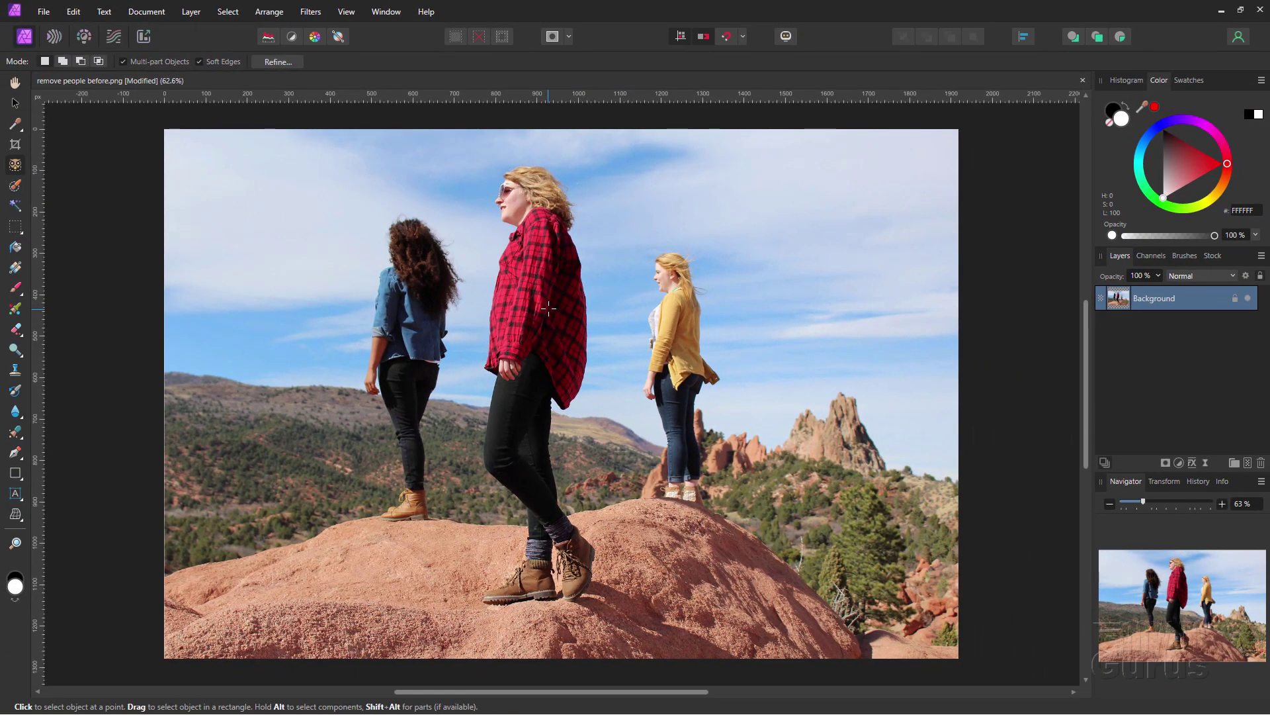
pyautogui.click(530, 272)
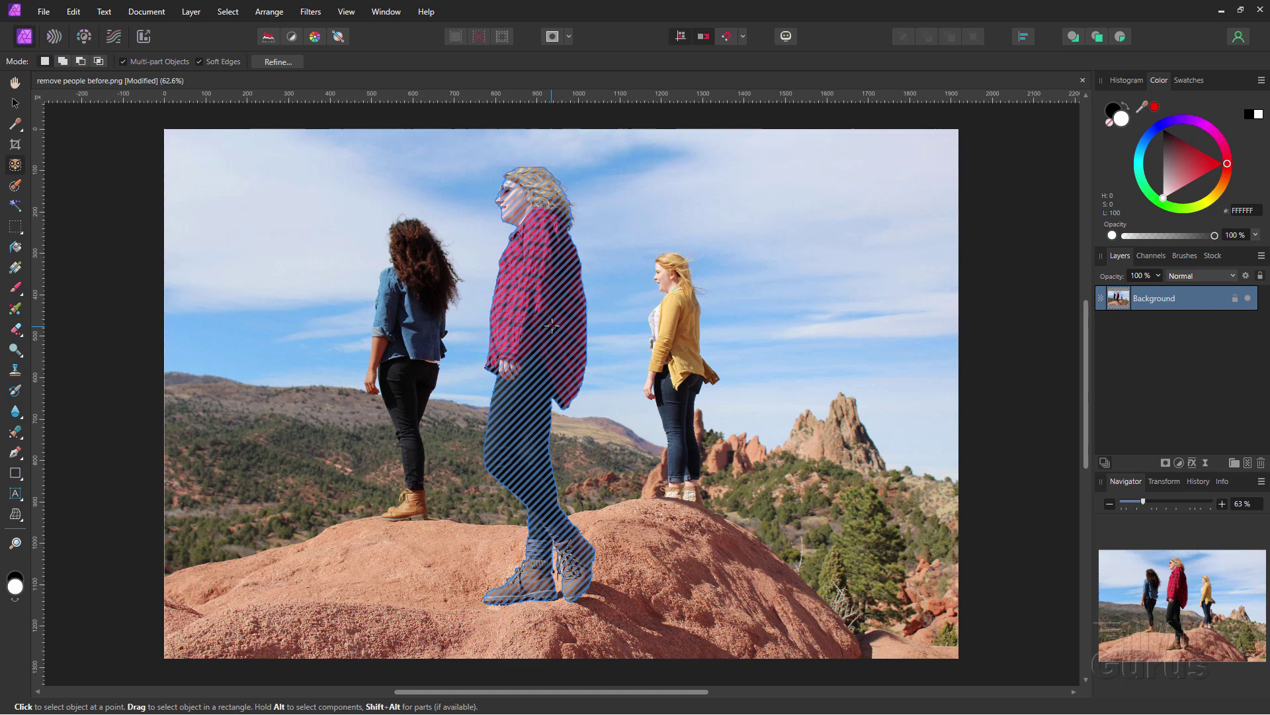
pyautogui.scroll(6, 621, 453)
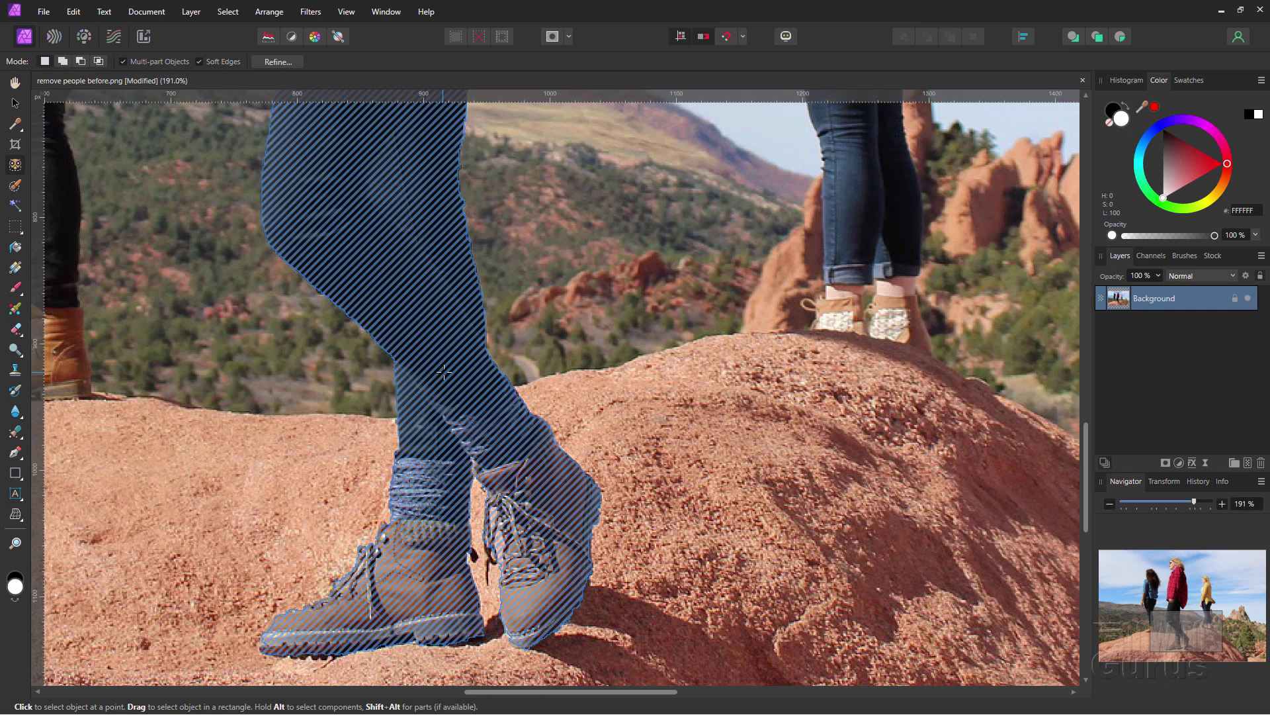
pyautogui.scroll(-6, 443, 370)
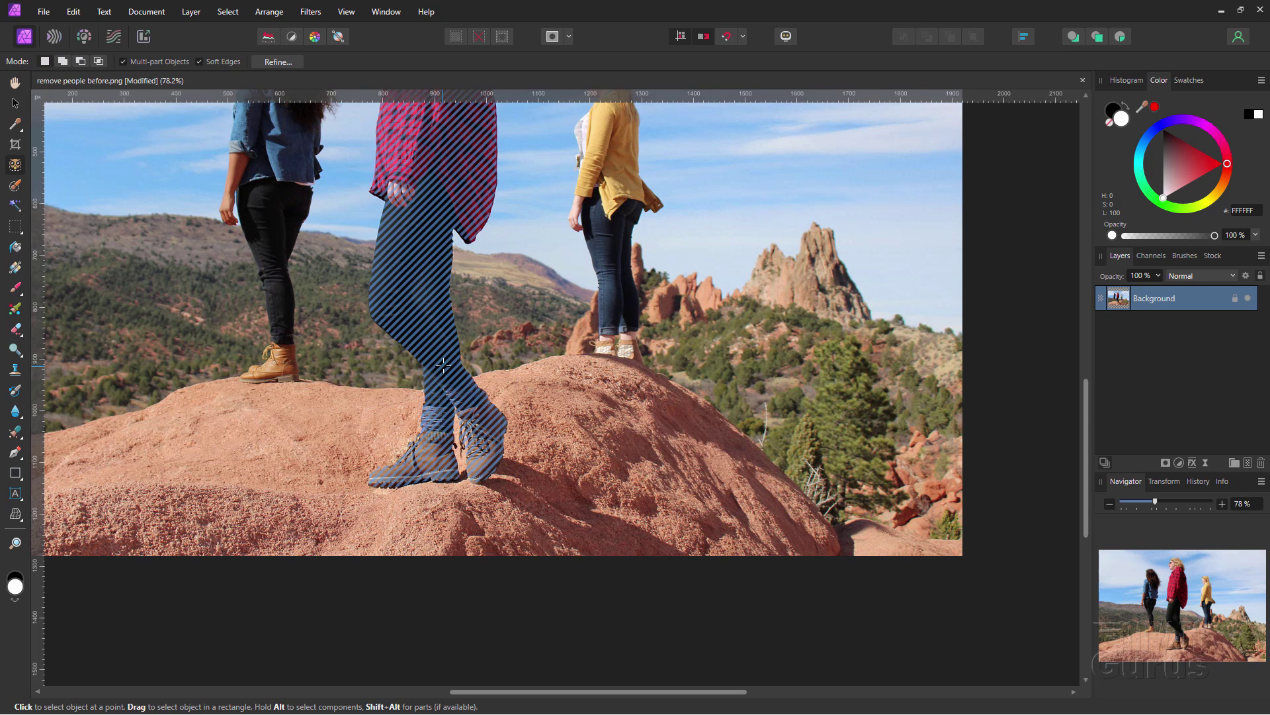
pyautogui.hotkey('ctrl', '0')
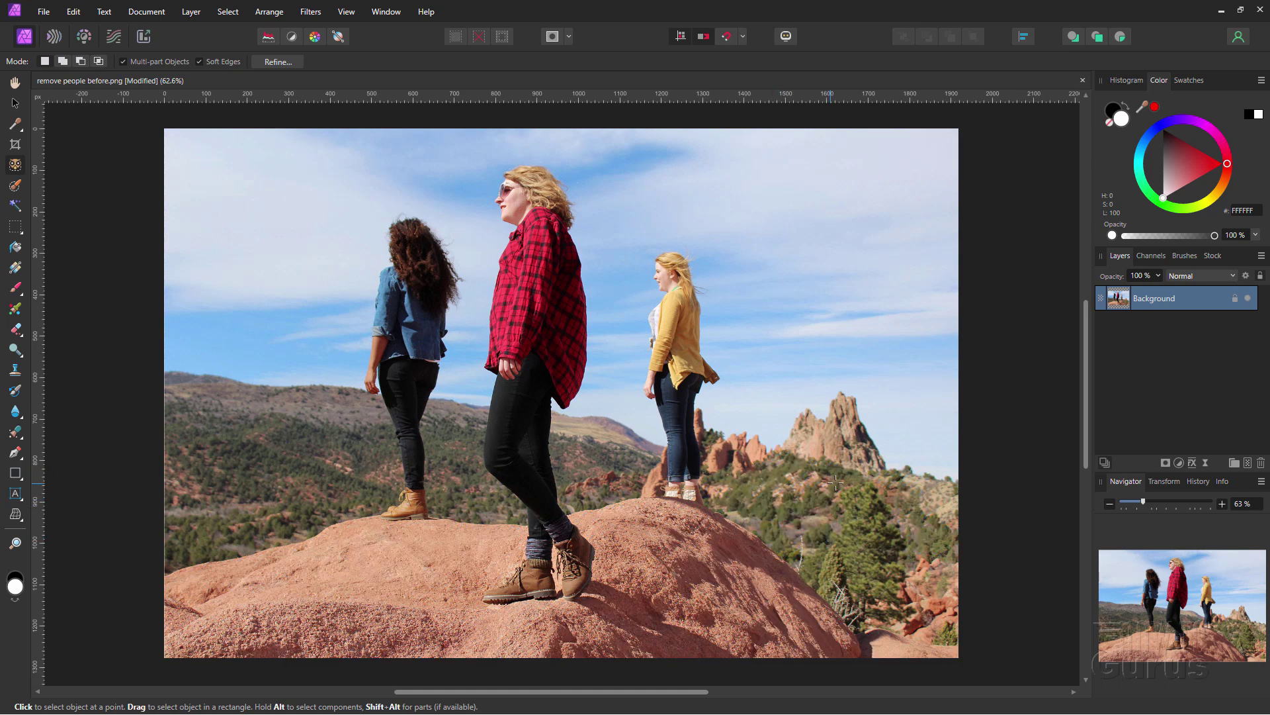
pyautogui.click(531, 391)
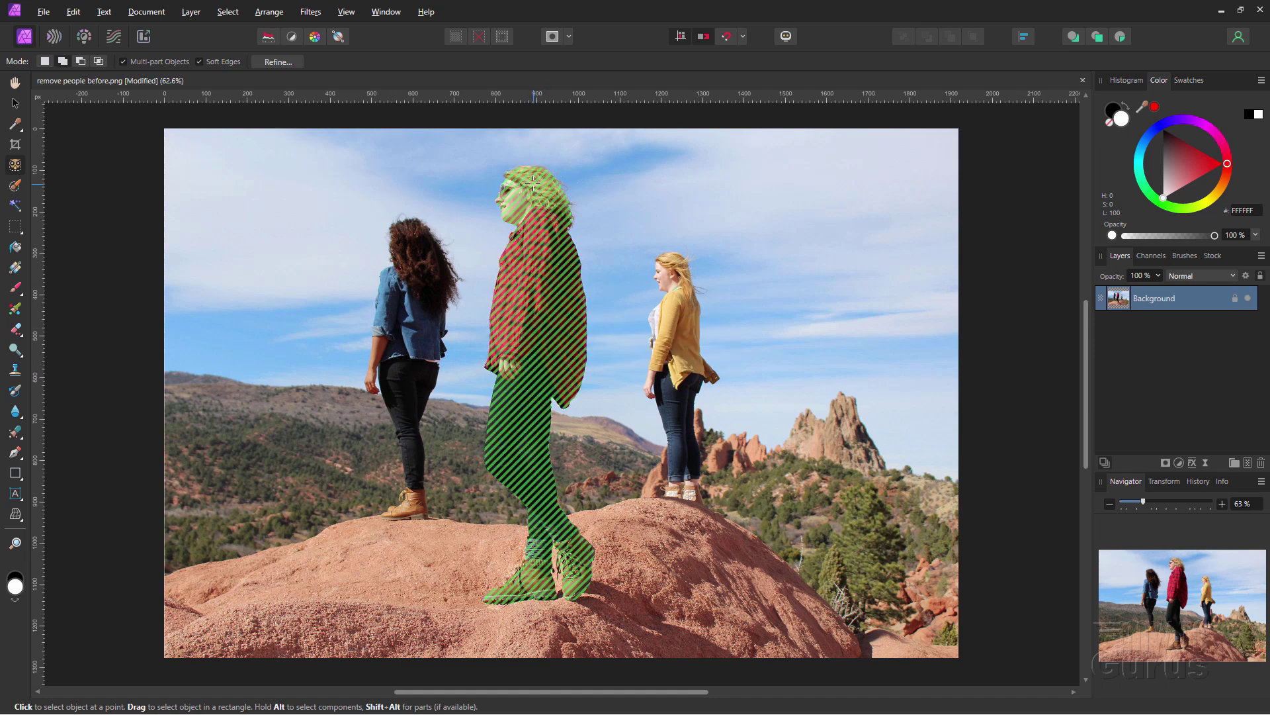
# - Alt-pick individual parts of the woman in red (leg, boots, shirt), keeping her red shirt selected
pyautogui.press('alt')
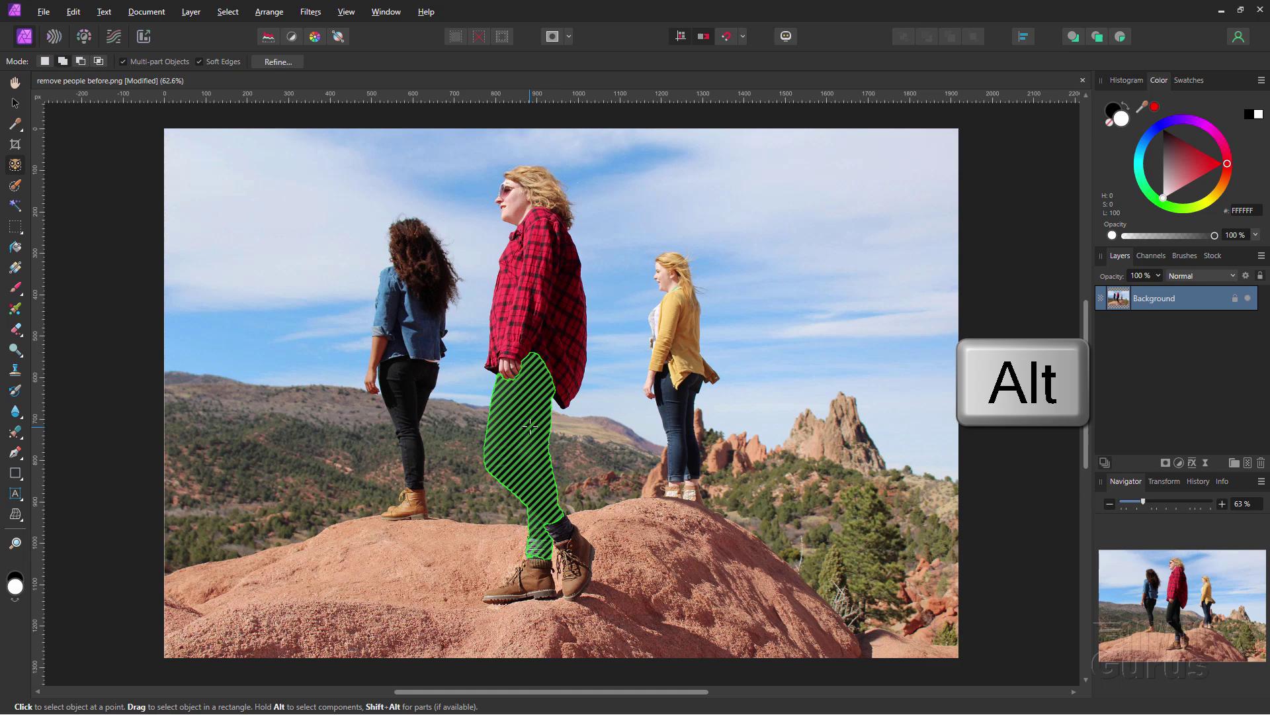
pyautogui.keyDown('alt'); pyautogui.click(529, 425); pyautogui.keyUp('alt')
pyautogui.keyDown('alt'); pyautogui.click(531, 319); pyautogui.keyUp('alt')
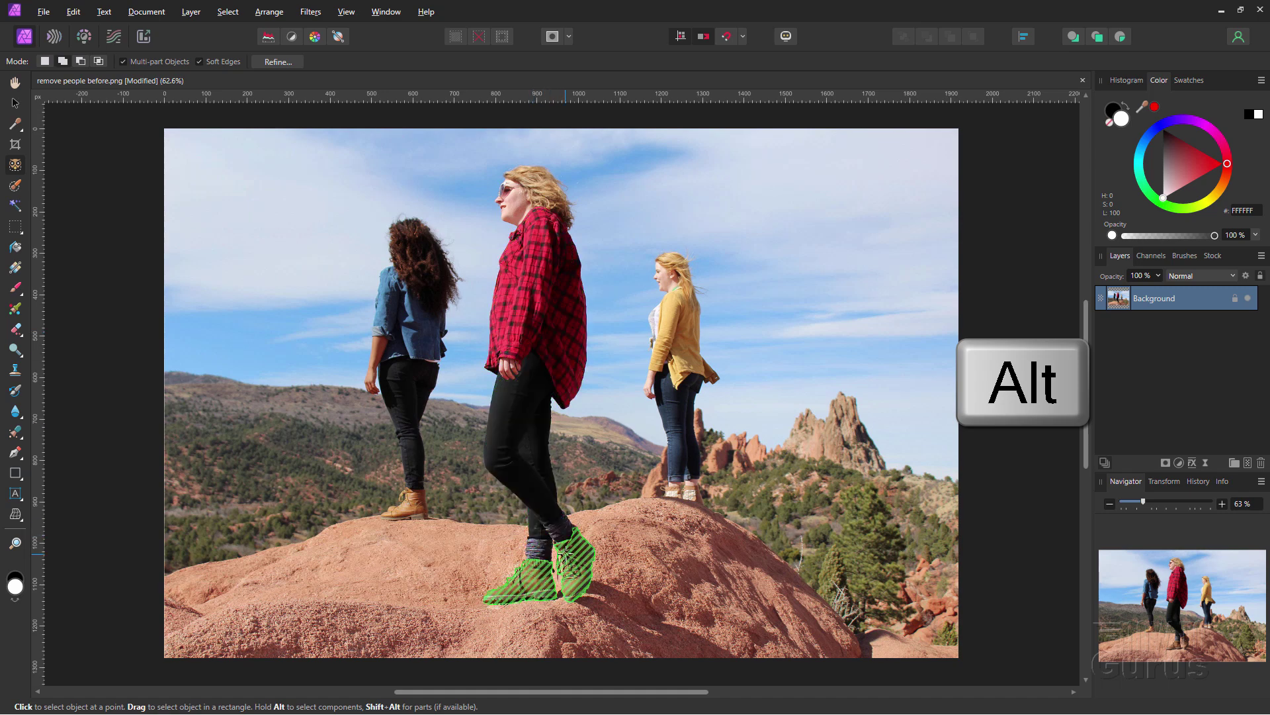
pyautogui.keyDown('alt'); pyautogui.click(567, 555); pyautogui.keyUp('alt')
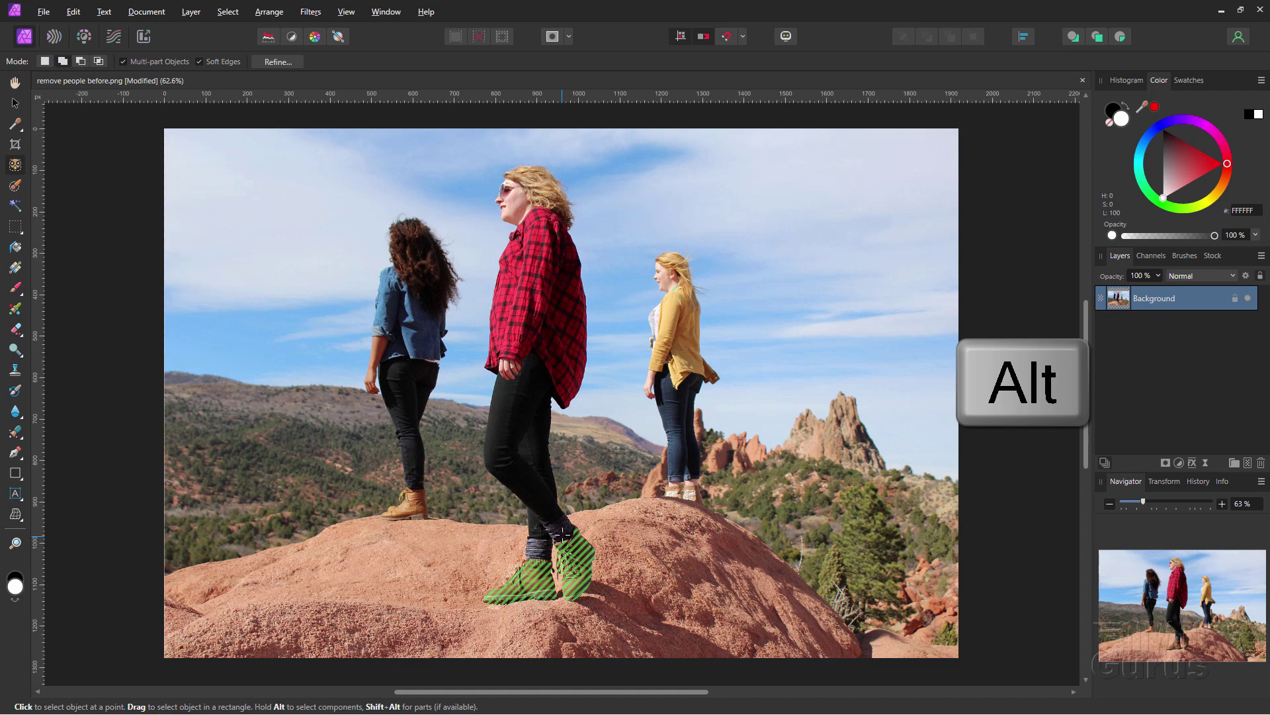
pyautogui.keyDown('alt'); pyautogui.keyDown('shift'); pyautogui.click(544, 324); pyautogui.keyUp('shift'); pyautogui.keyUp('alt')
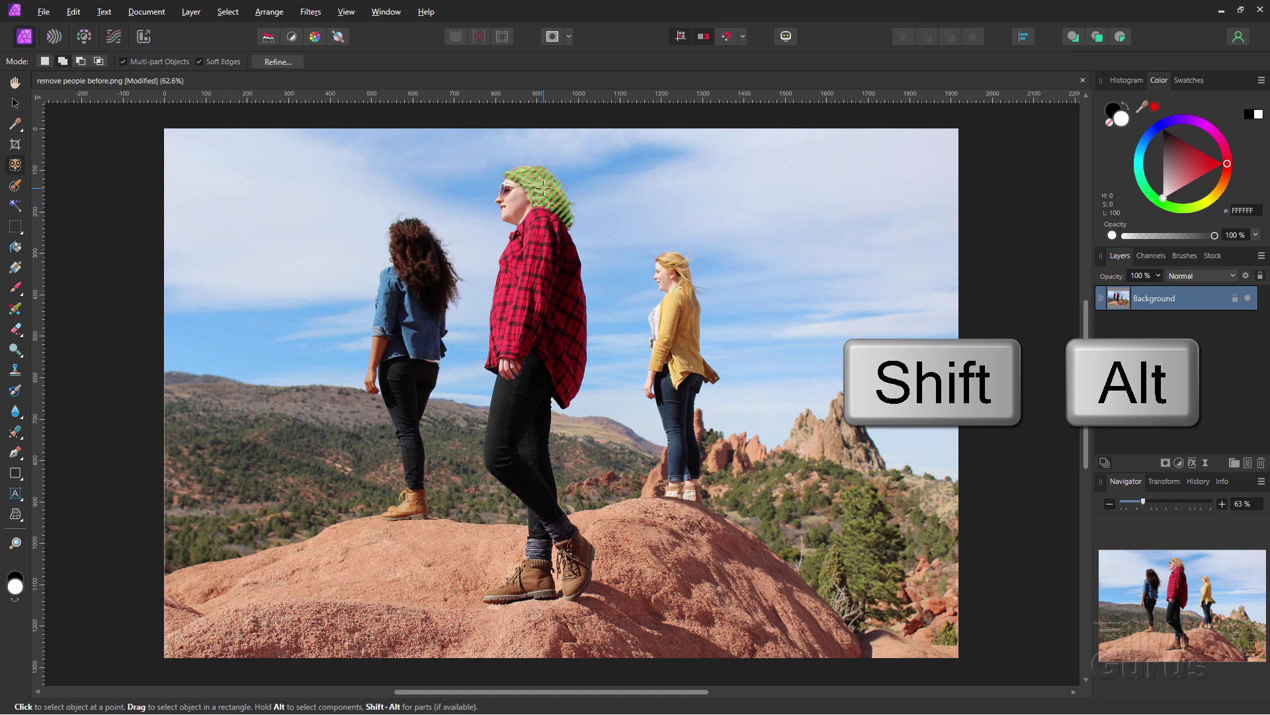
pyautogui.keyDown('alt'); pyautogui.keyDown('shift'); pyautogui.click(541, 270); pyautogui.keyUp('shift'); pyautogui.keyUp('alt')
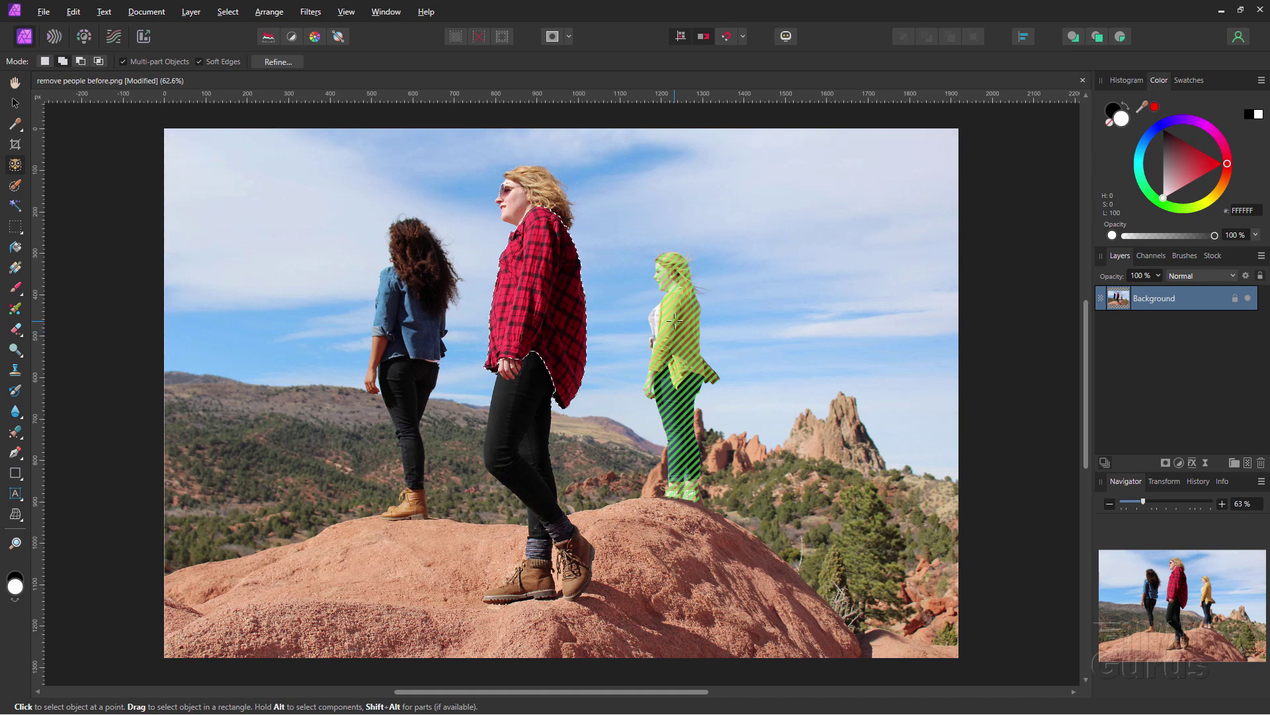
# - Add the yellow jacket and the denim jacket to the clothing selection
pyautogui.press('alt')
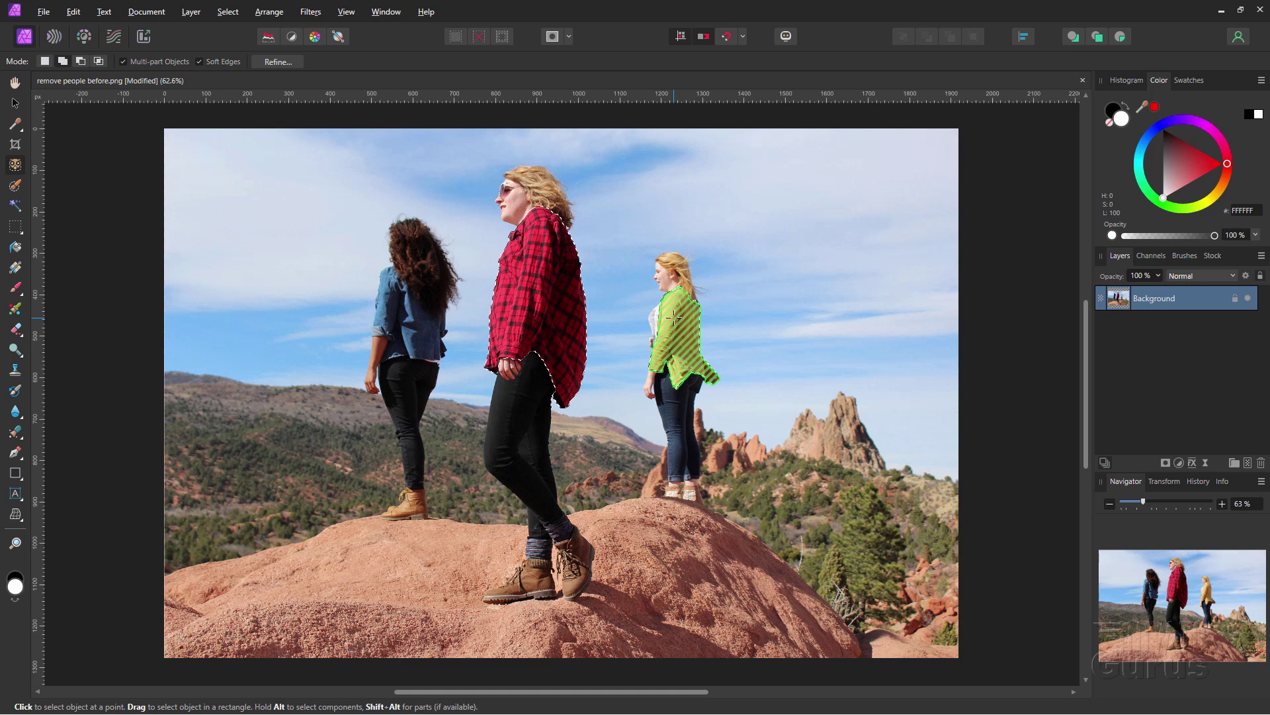
pyautogui.click(855, 319)
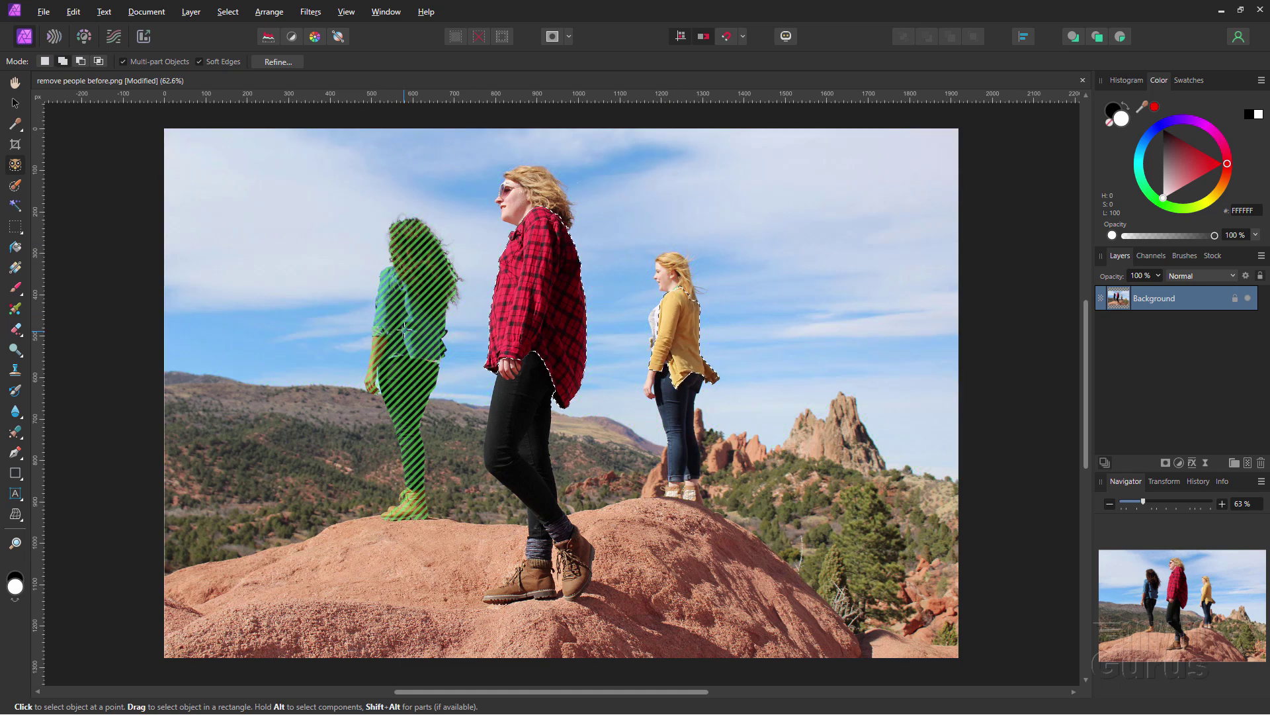
pyautogui.press('alt')
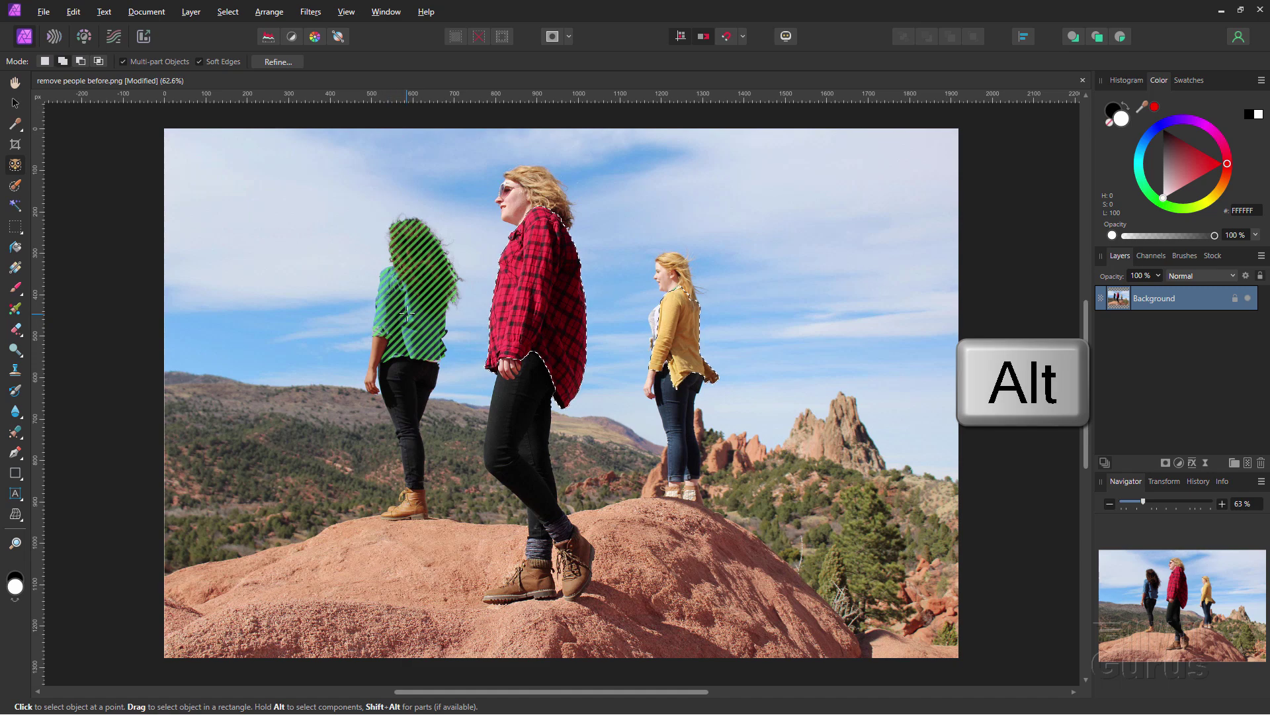
pyautogui.press('shift')
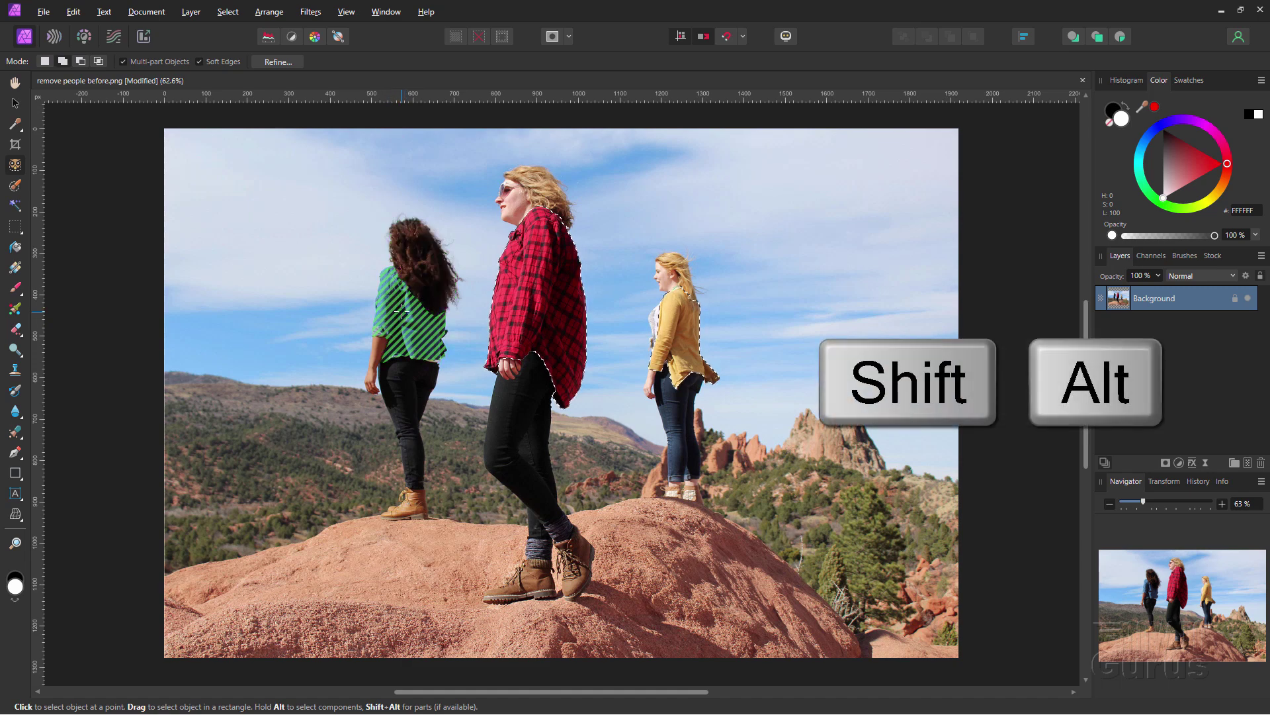
pyautogui.keyDown('alt'); pyautogui.keyDown('shift'); pyautogui.click(402, 309); pyautogui.keyUp('shift'); pyautogui.keyUp('alt')
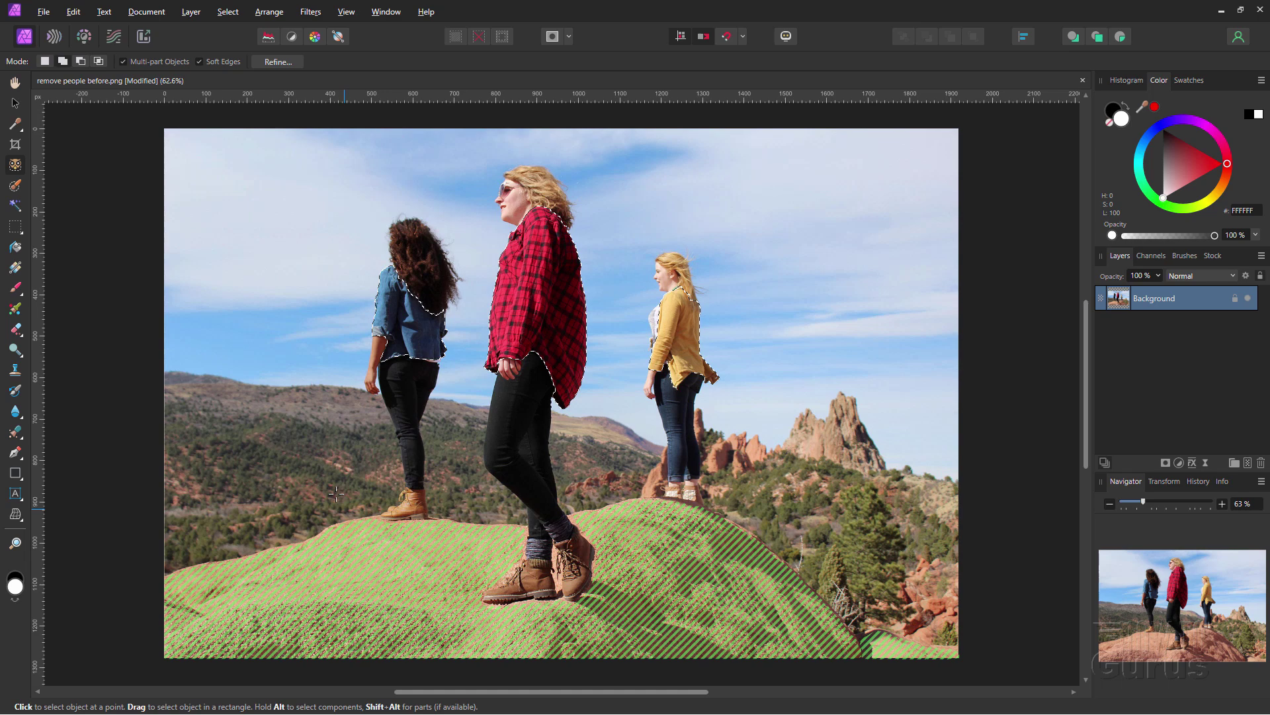
# - Preview the hills' parts, then clear the selection with Ctrl+D and return to the Move Tool
pyautogui.press('alt')
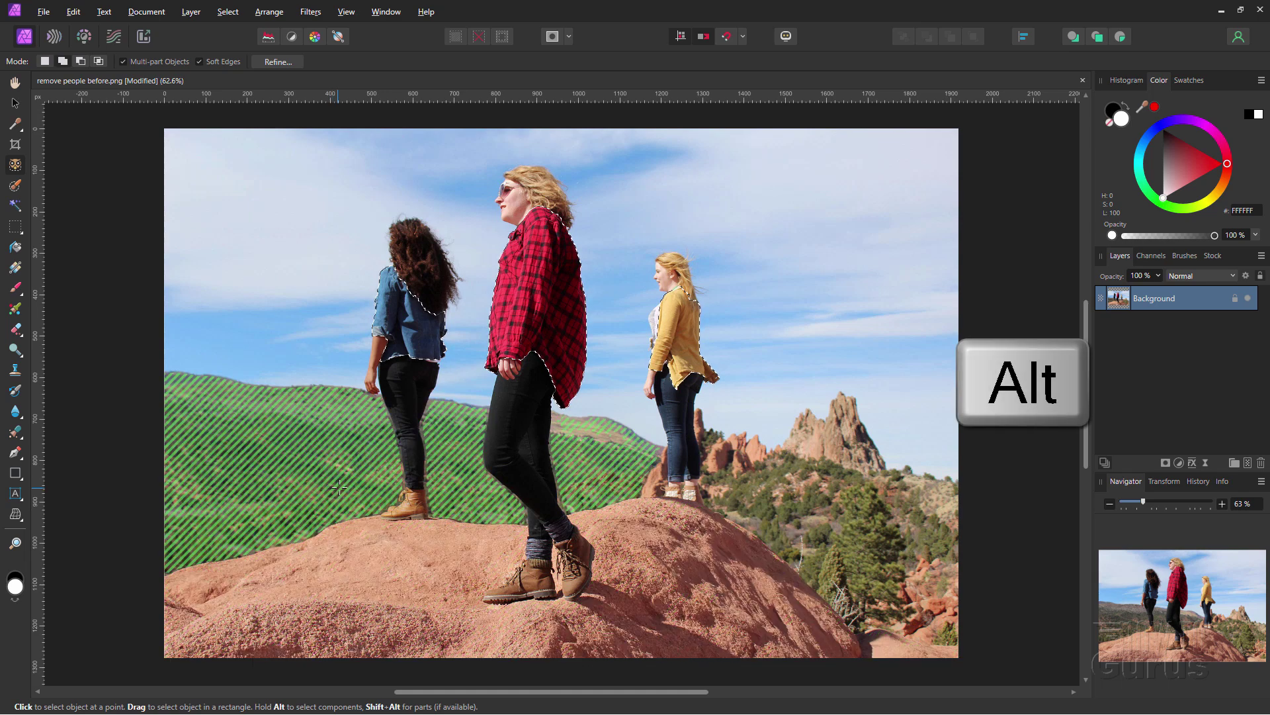
pyautogui.press('shift')
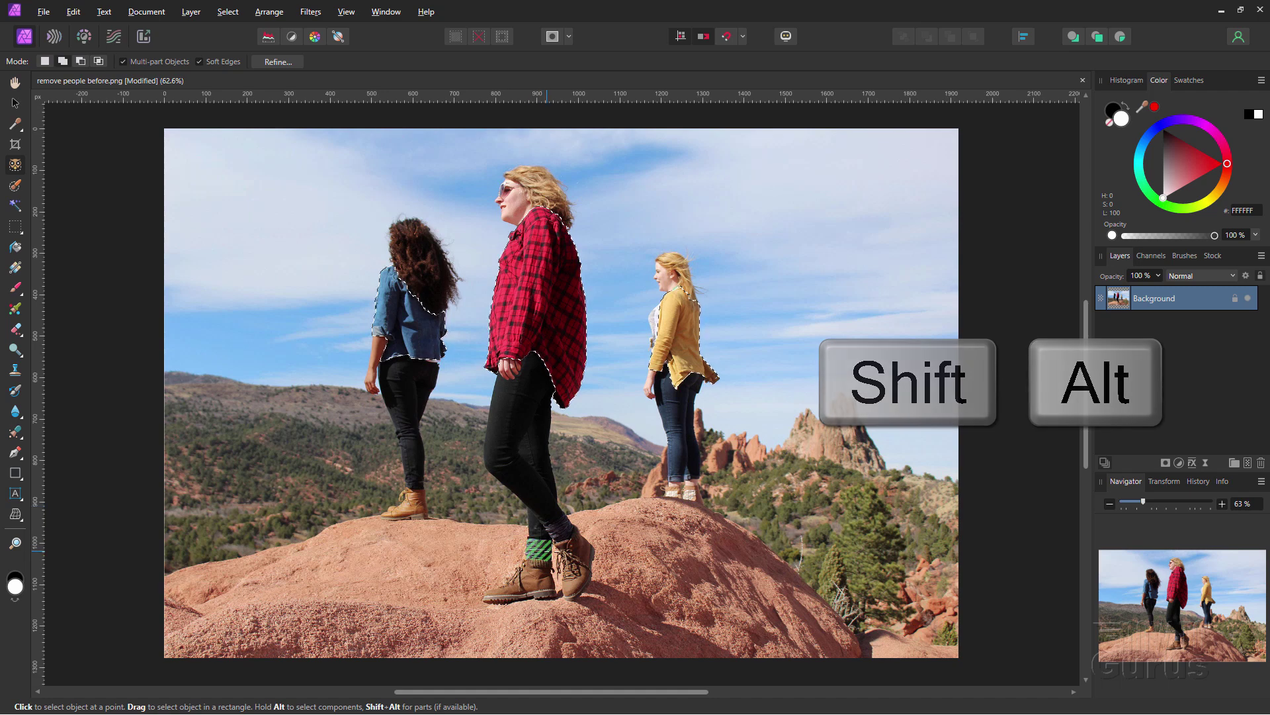
pyautogui.hotkey('ctrl', 'd')
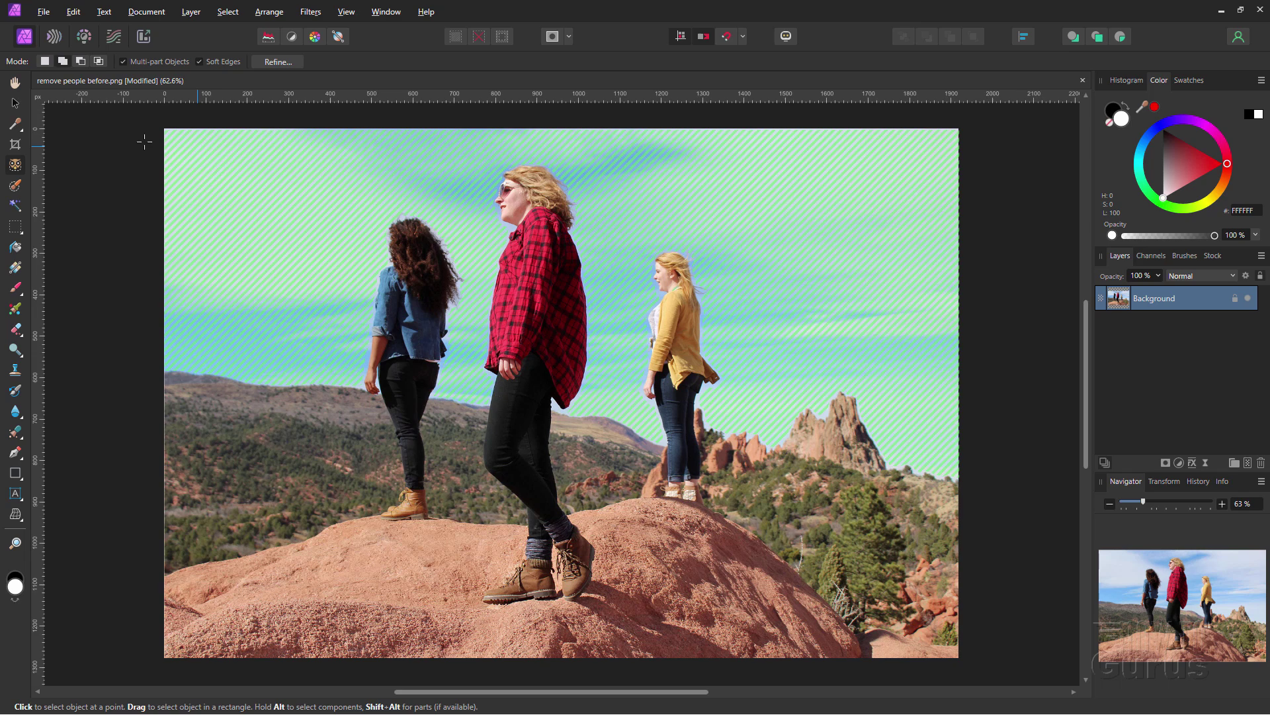
pyautogui.click(15, 104)
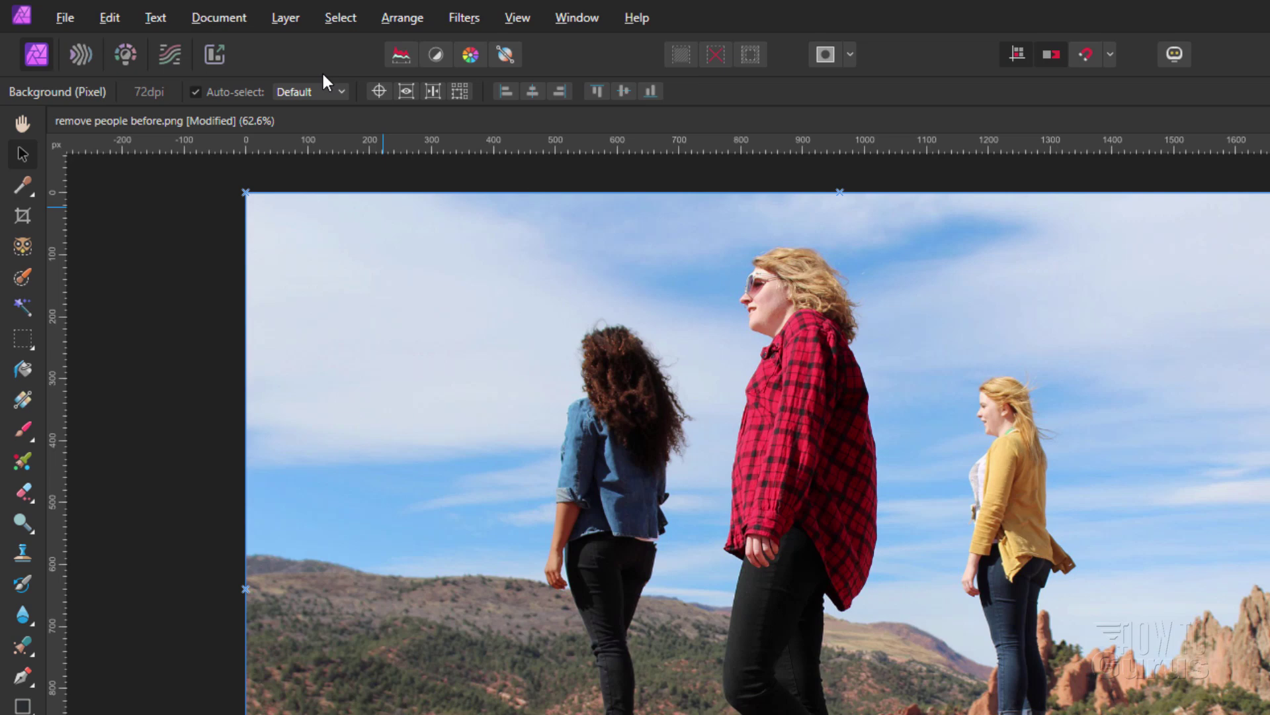
# - Select all three women with Select > Select Subject and zoom in to inspect the edge
pyautogui.click(225, 14)
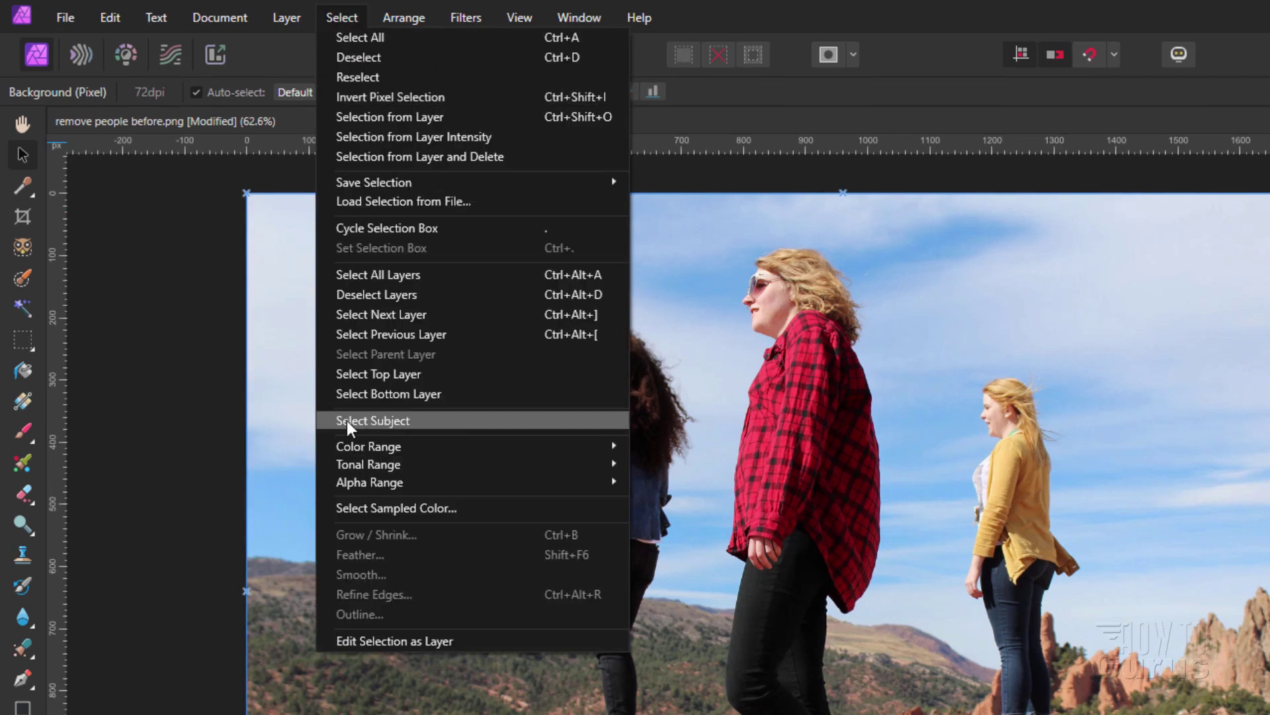
pyautogui.click(404, 421)
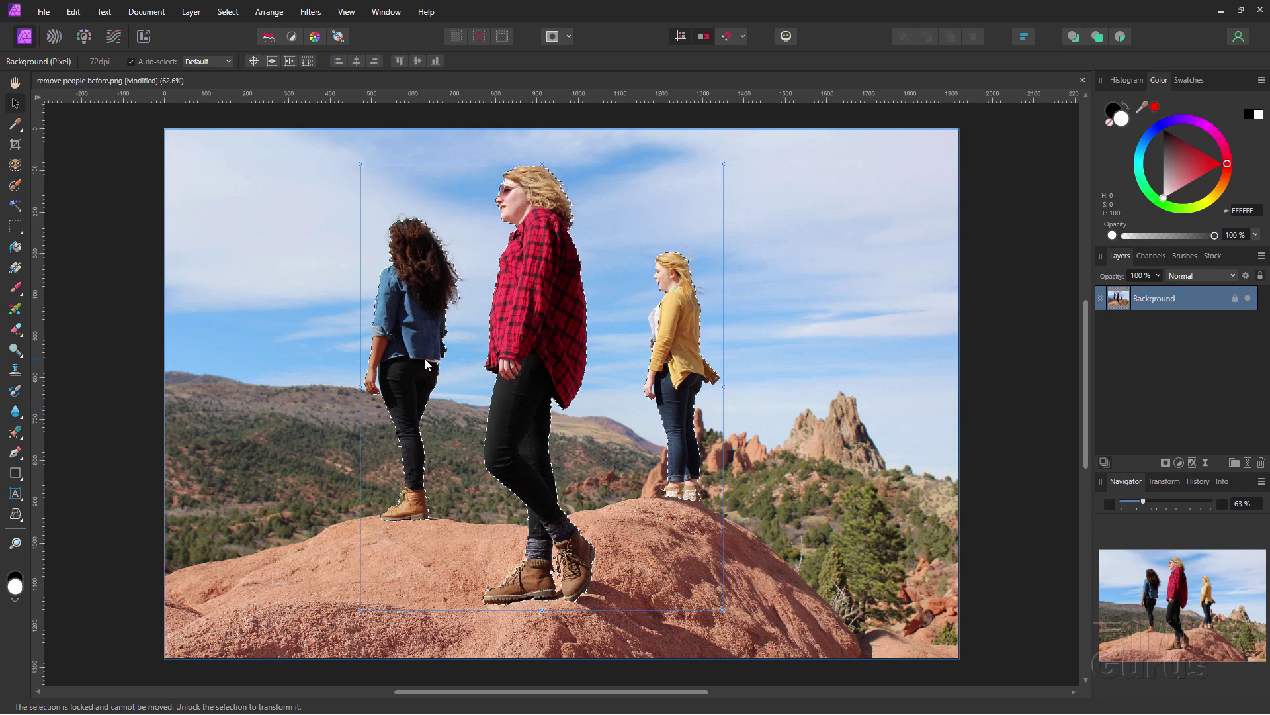
pyautogui.scroll(3, 378, 389)
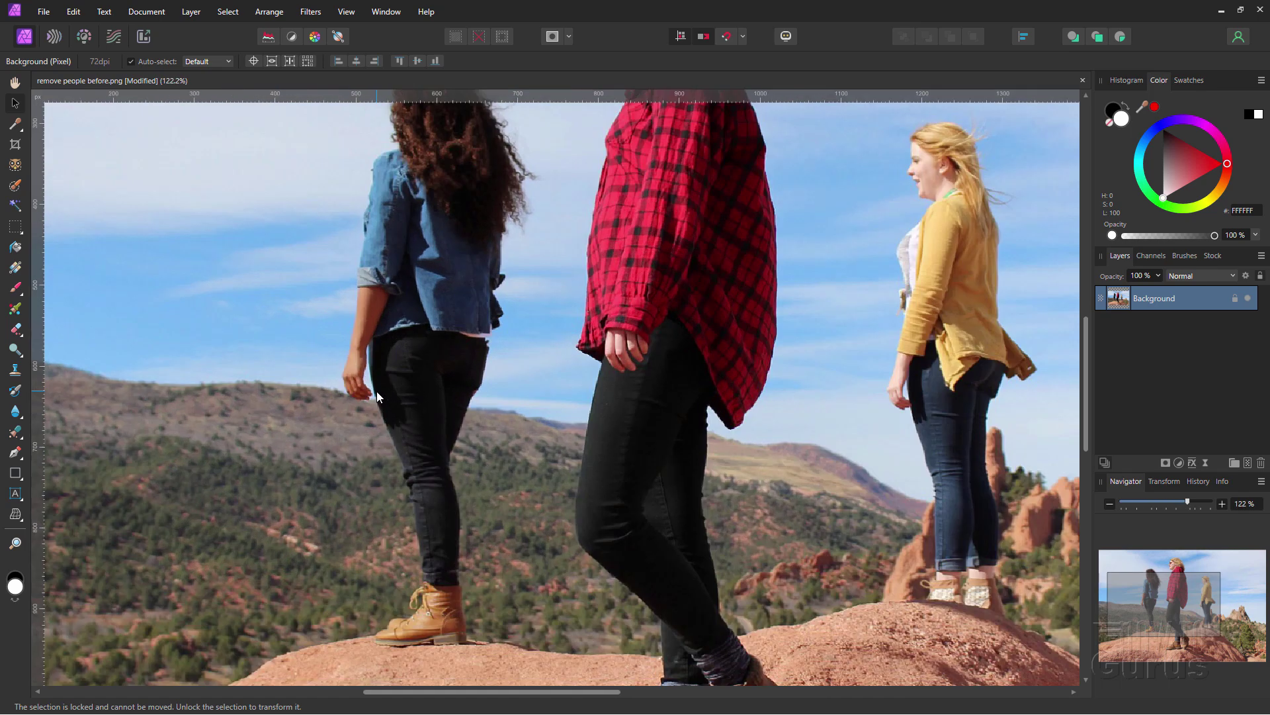
pyautogui.scroll(3, 376, 391)
pyautogui.scroll(3, 364, 380)
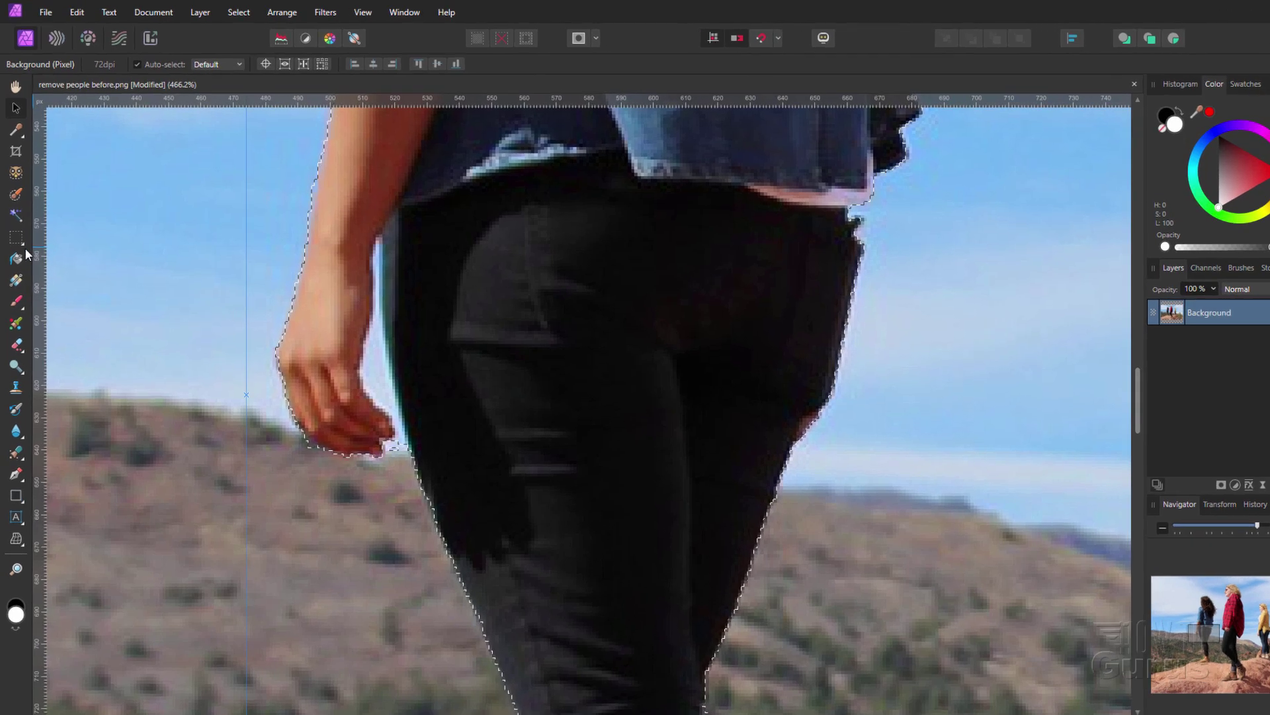
# - Subtract the gap beside the denim-jacket woman's hand using a polygonal Freehand Selection in Subtract mode
pyautogui.click(15, 237)
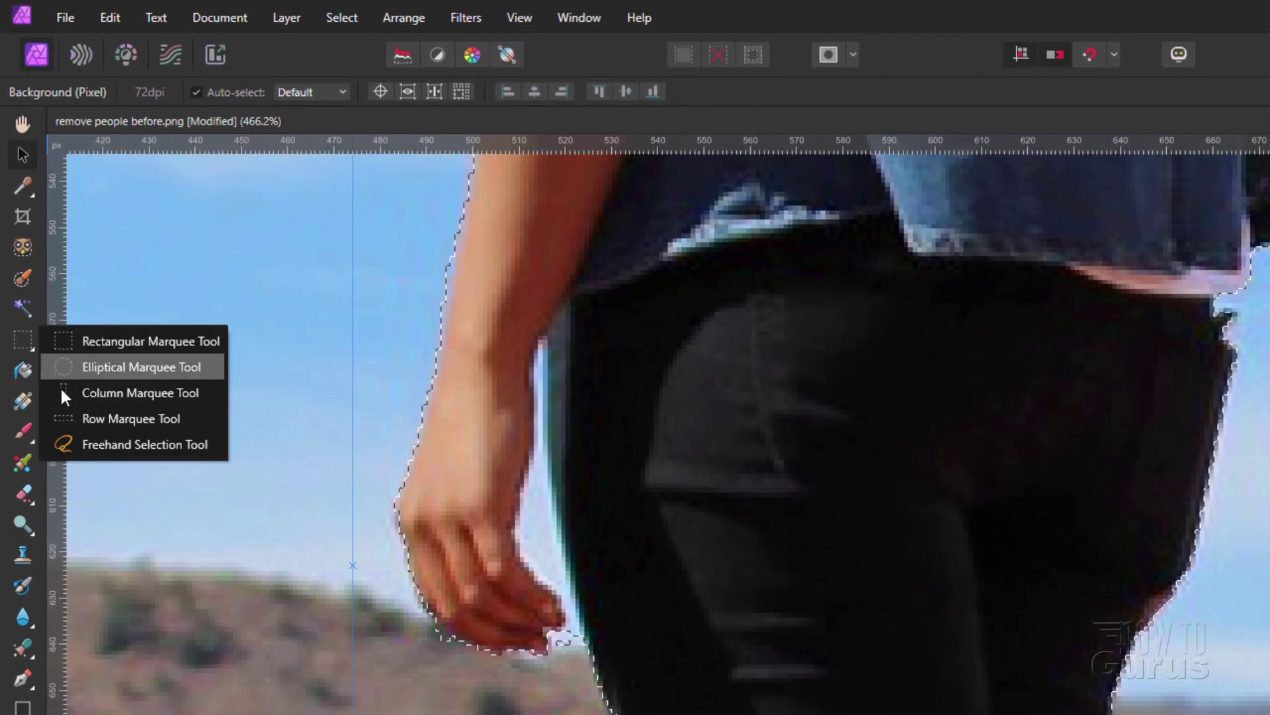
pyautogui.click(101, 440)
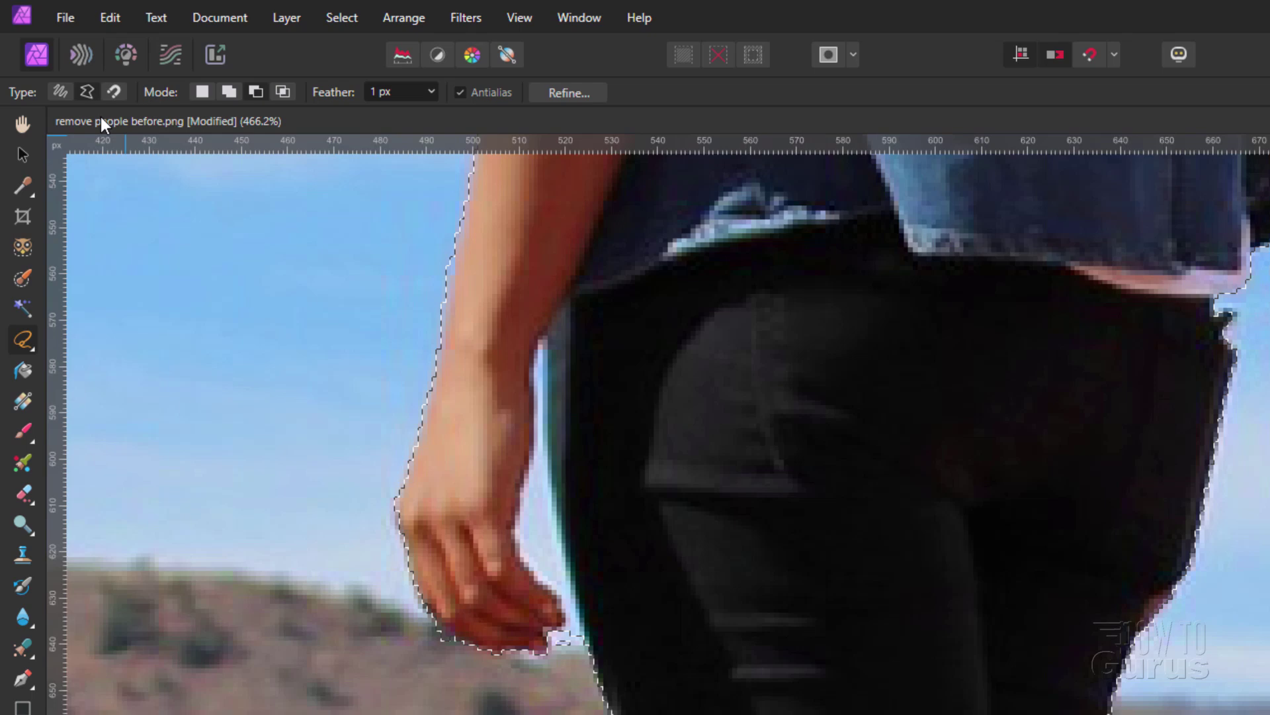
pyautogui.click(86, 93)
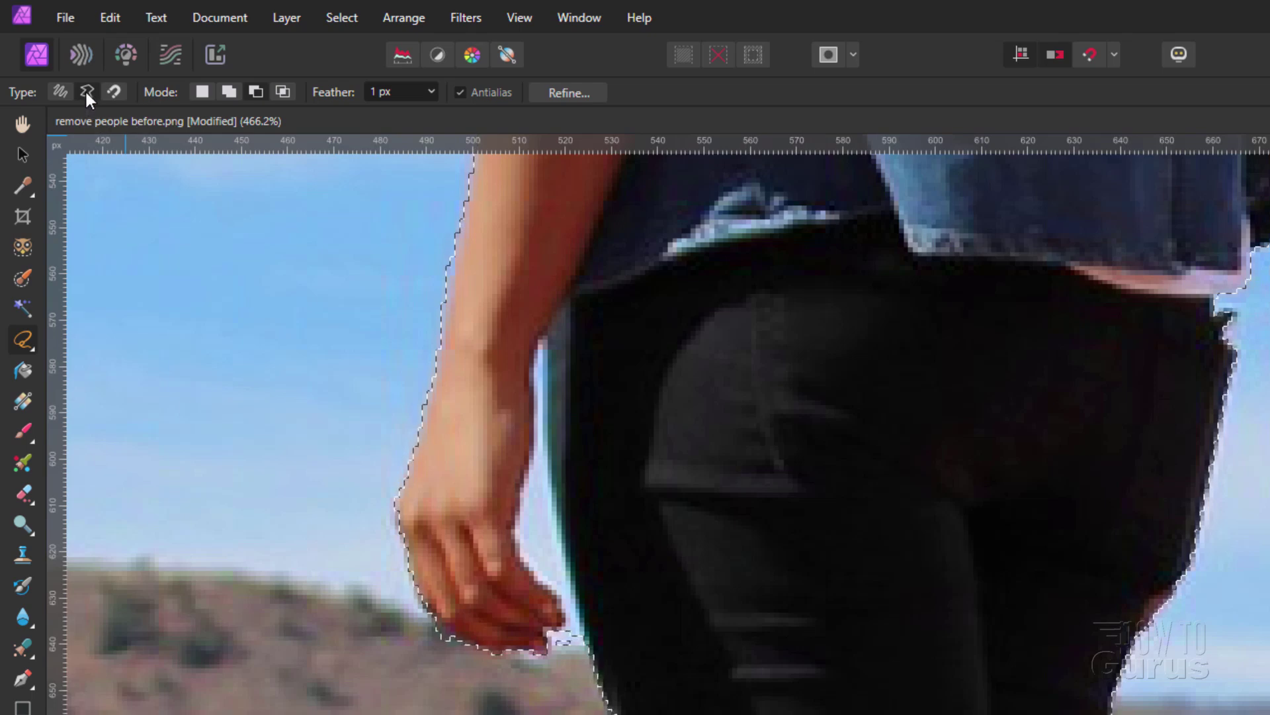
pyautogui.click(255, 91)
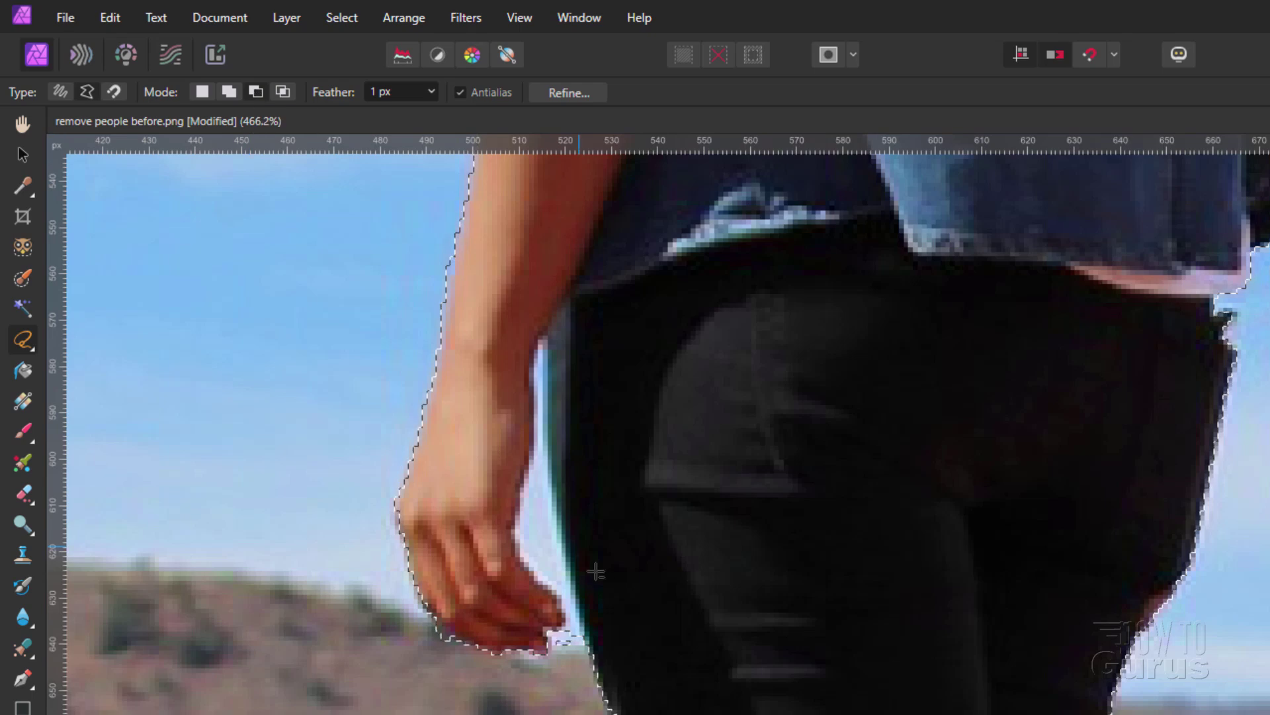
pyautogui.click(560, 630)
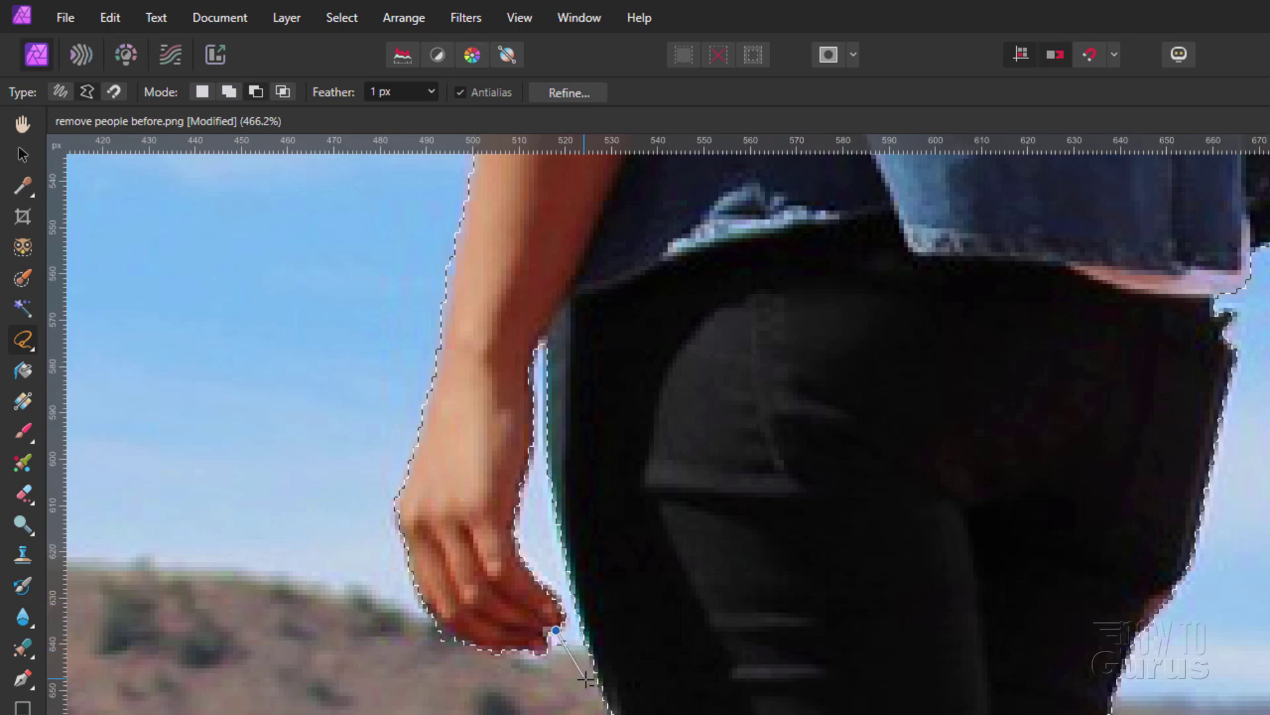
pyautogui.scroll(-10, 510, 563)
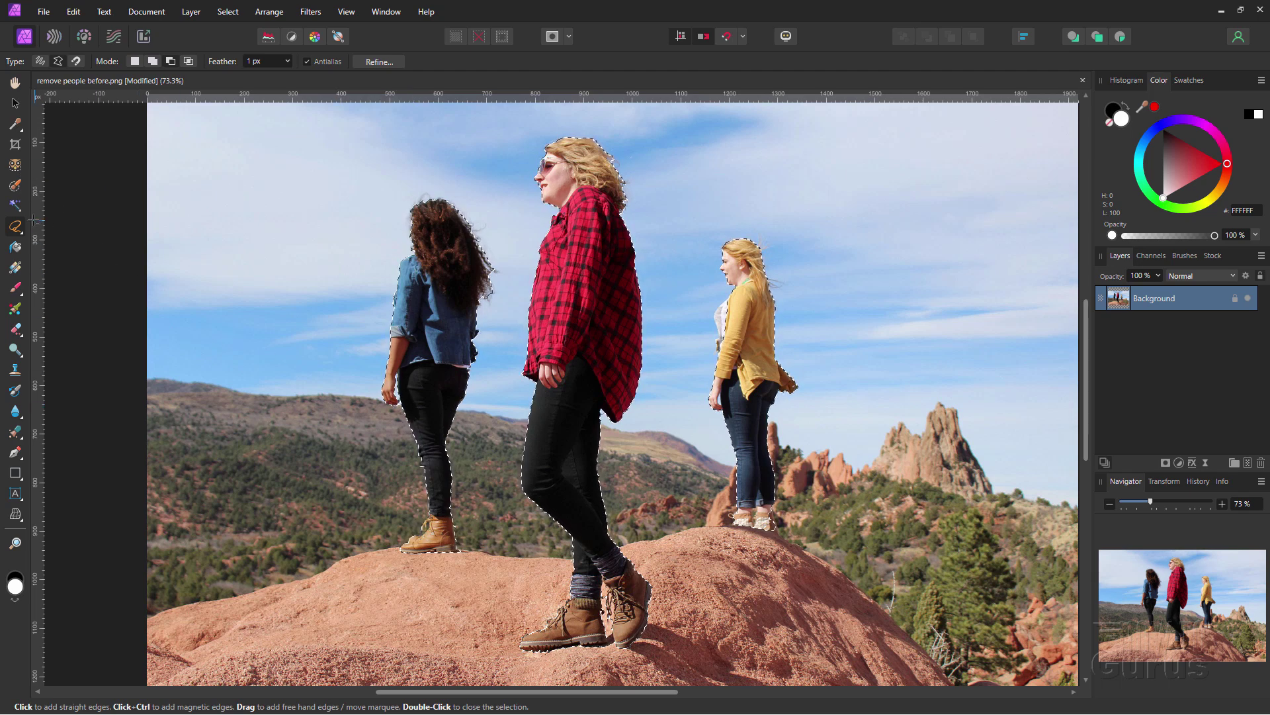
# - Apply Refine Selection to the women's selection edges, then deselect with Ctrl+D
pyautogui.click(377, 61)
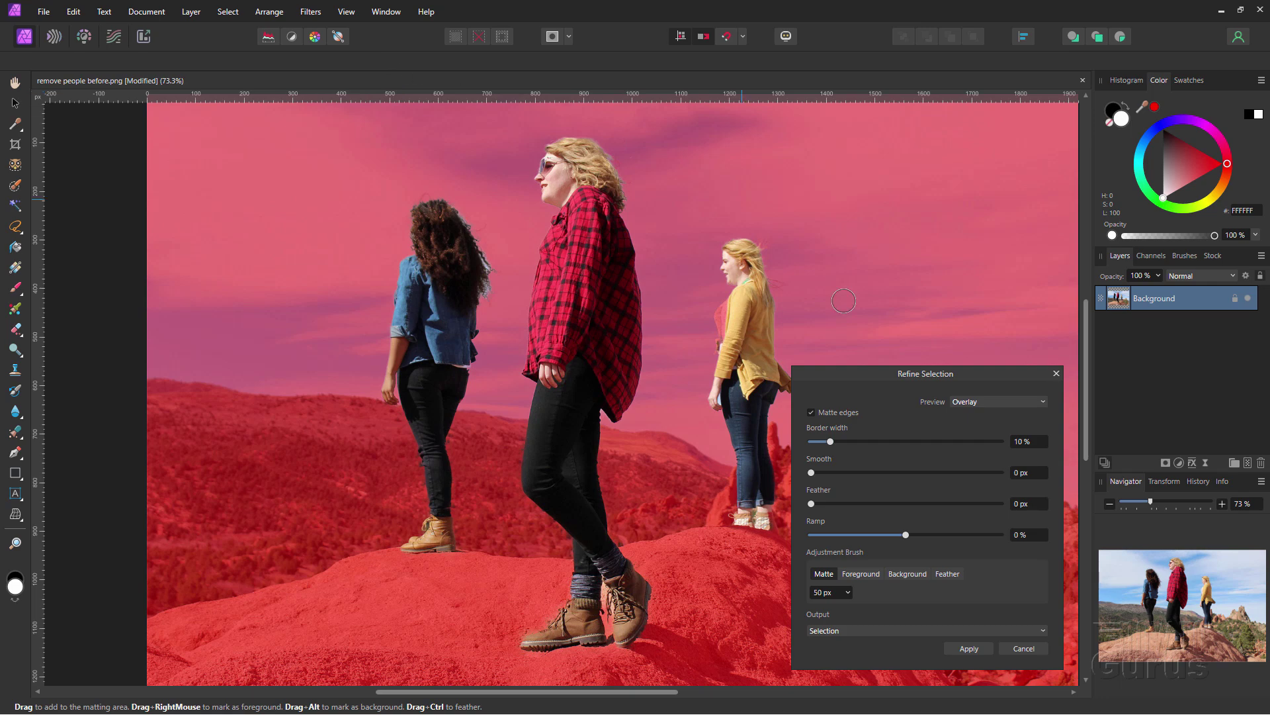
pyautogui.click(969, 649)
pyautogui.hotkey('ctrl', 'd')
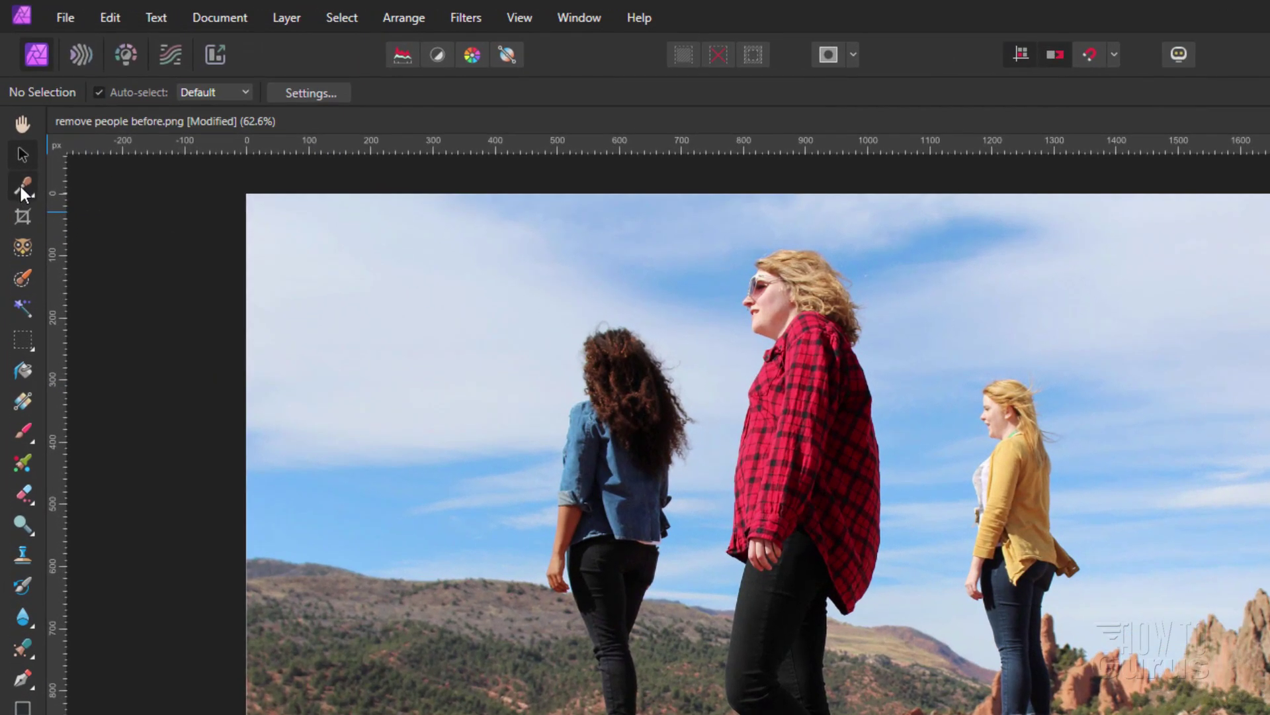
# - Draw a rectangle in the sky at upper right and fill it with the sampled orange-yellow F8CB7A
pyautogui.click(21, 187)
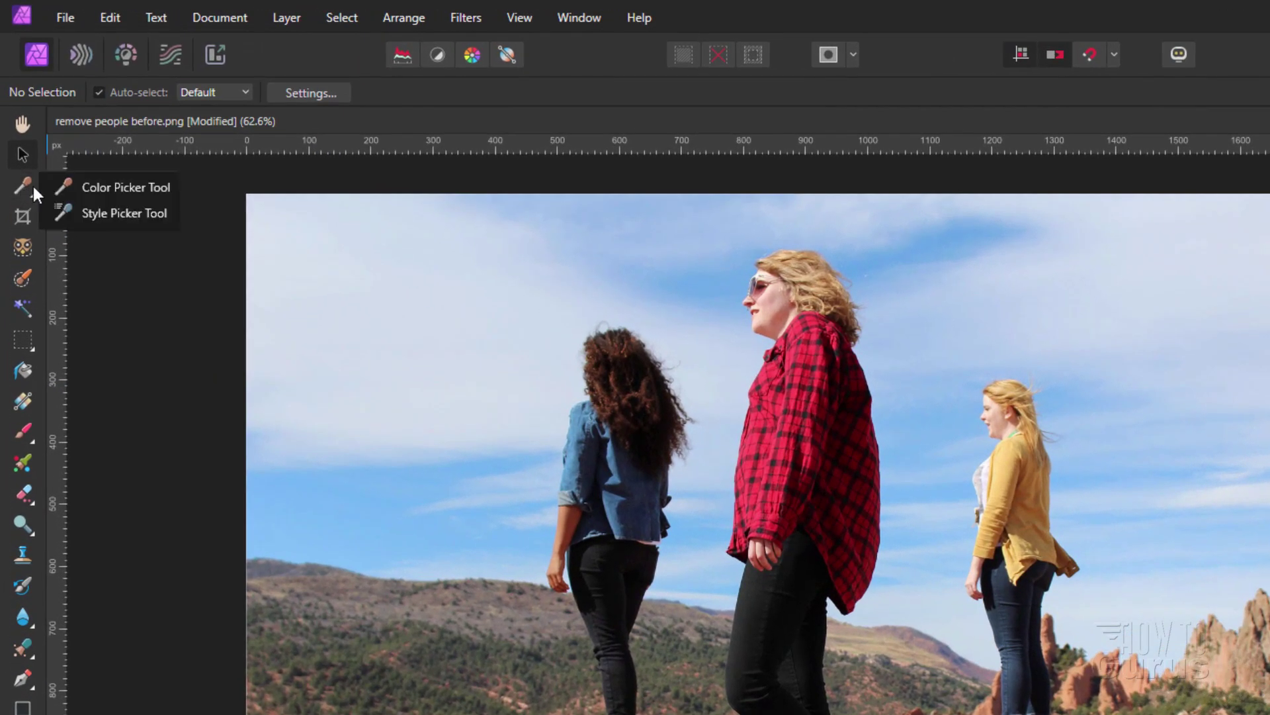
pyautogui.click(113, 186)
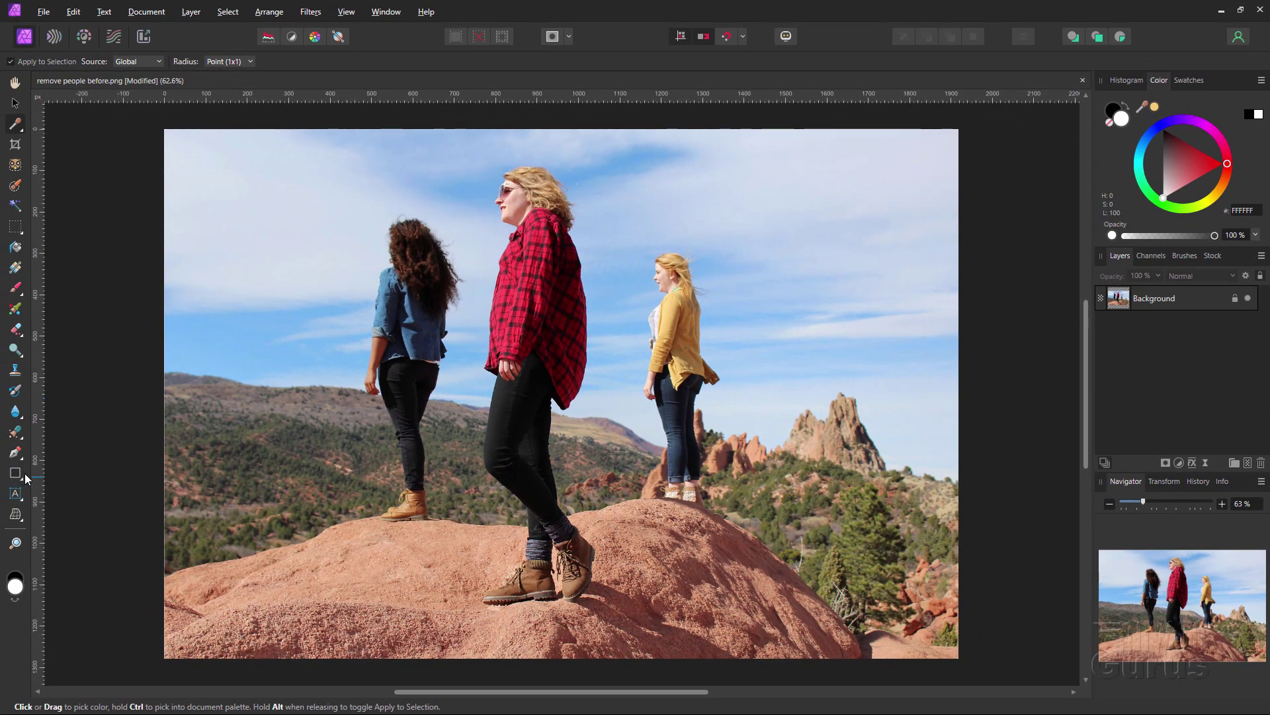
pyautogui.click(15, 472)
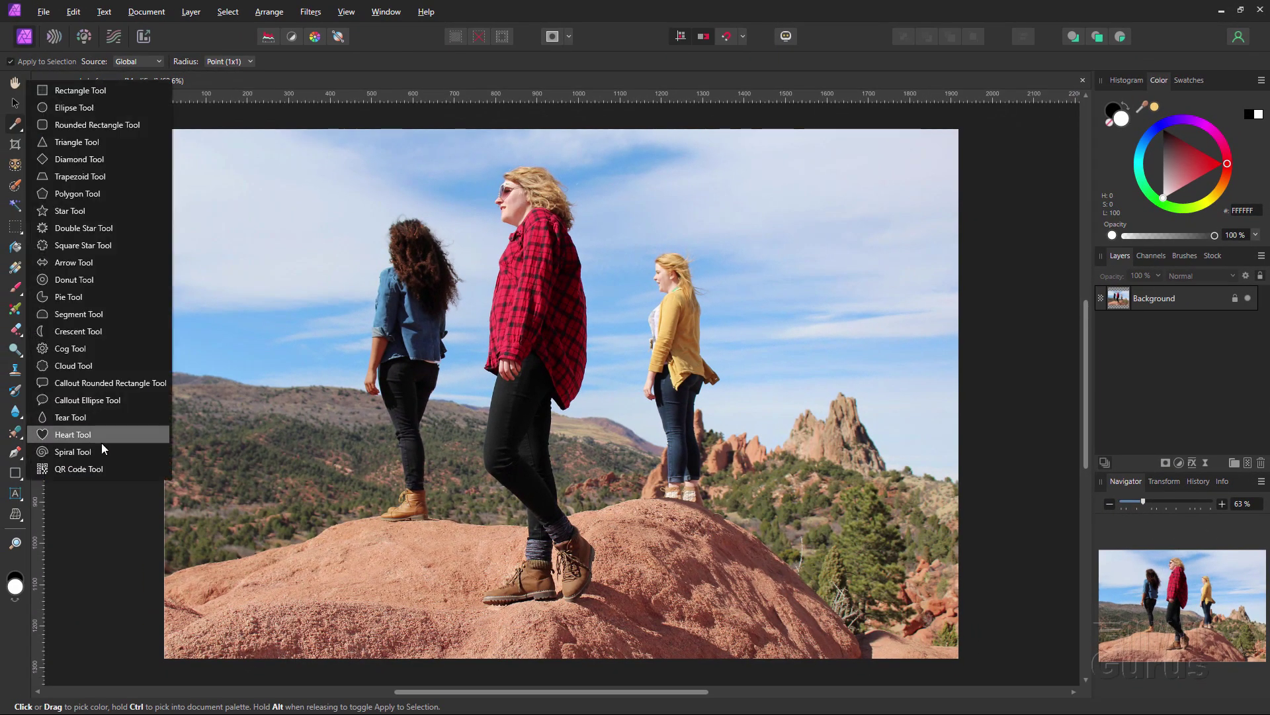
pyautogui.click(66, 88)
pyautogui.moveTo(758, 195); pyautogui.dragTo(888, 307)
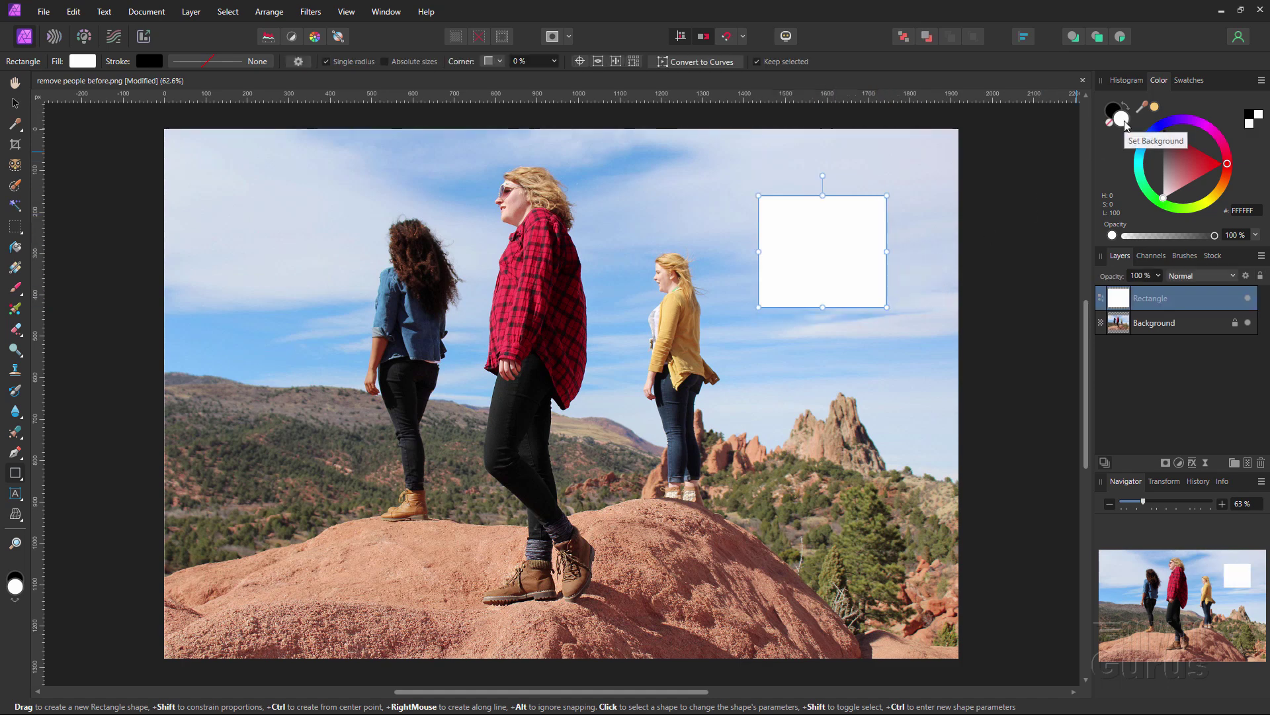
pyautogui.click(1156, 107)
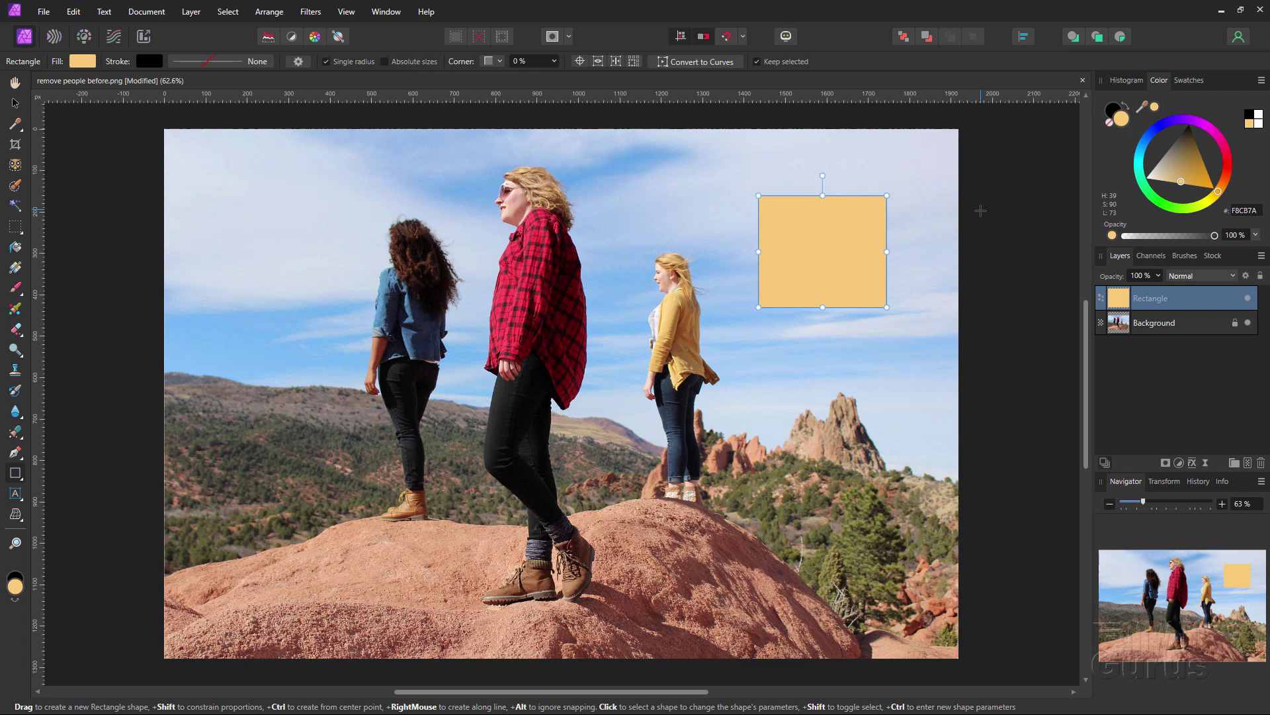
# - Replace the orange rectangle with a white sky rectangle recoloured to the red shirt's FF3E62
pyautogui.press('Delete')
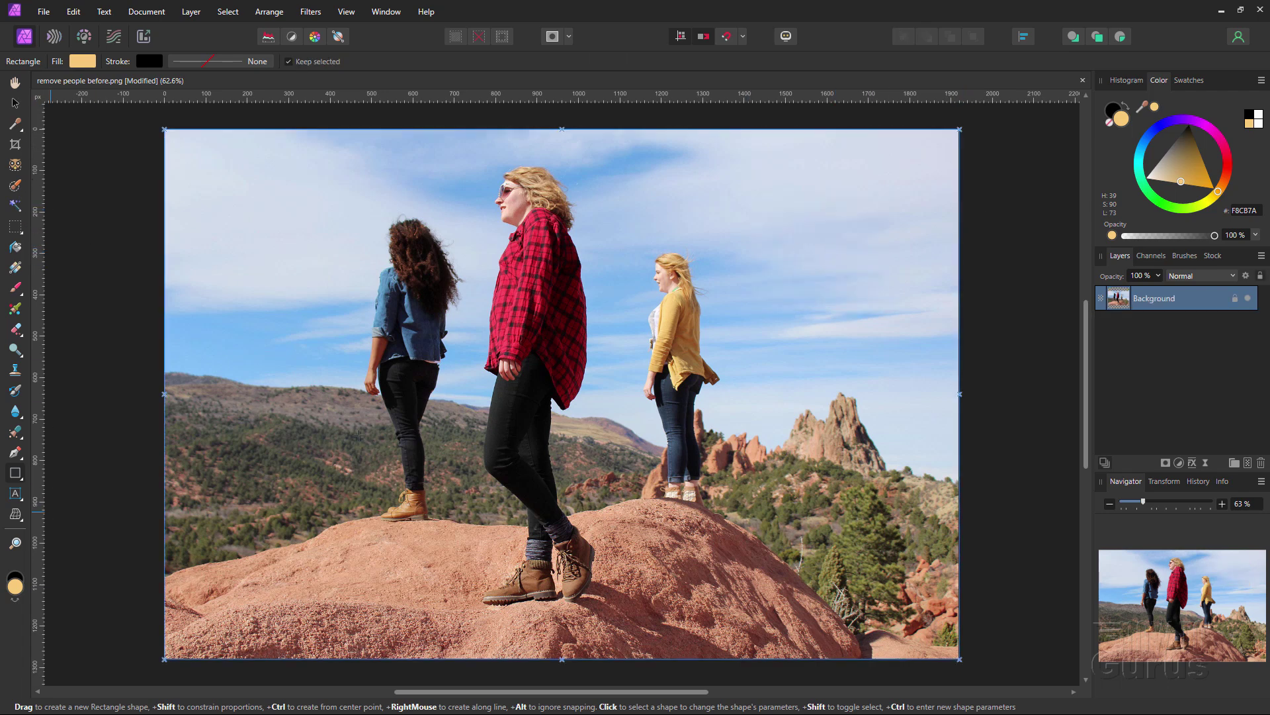
pyautogui.click(1260, 115)
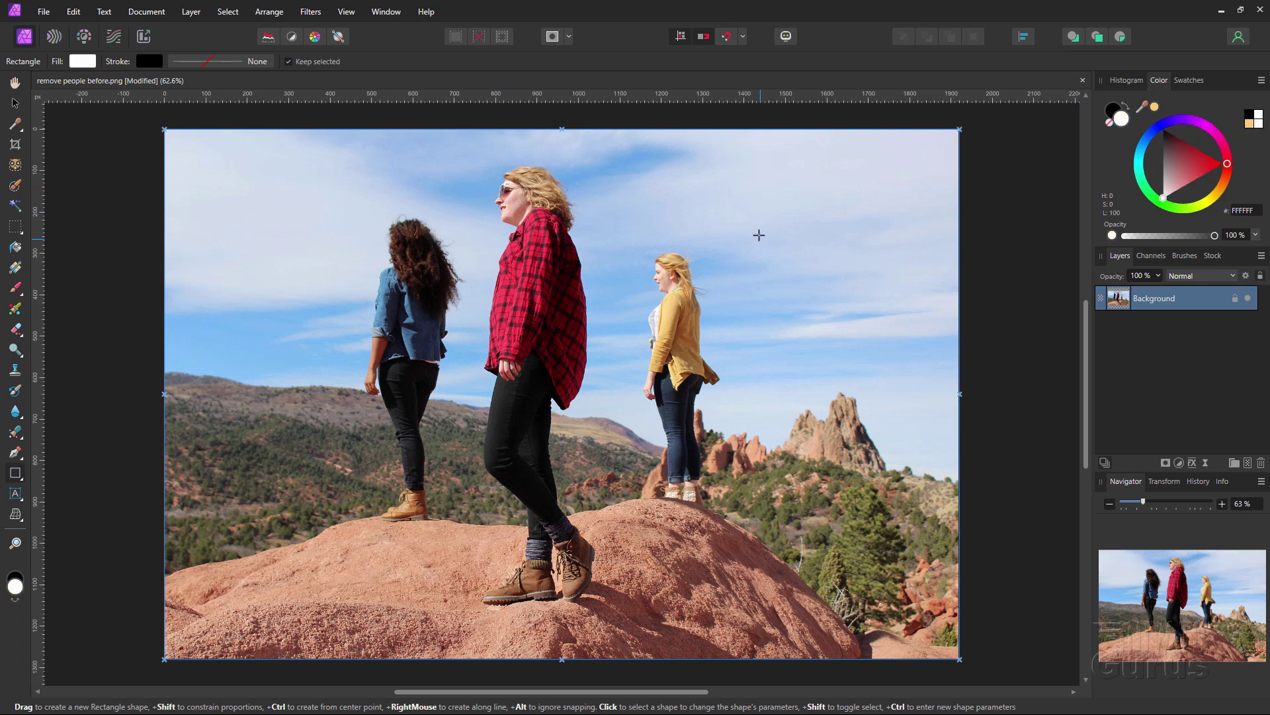
pyautogui.moveTo(759, 234); pyautogui.dragTo(899, 328)
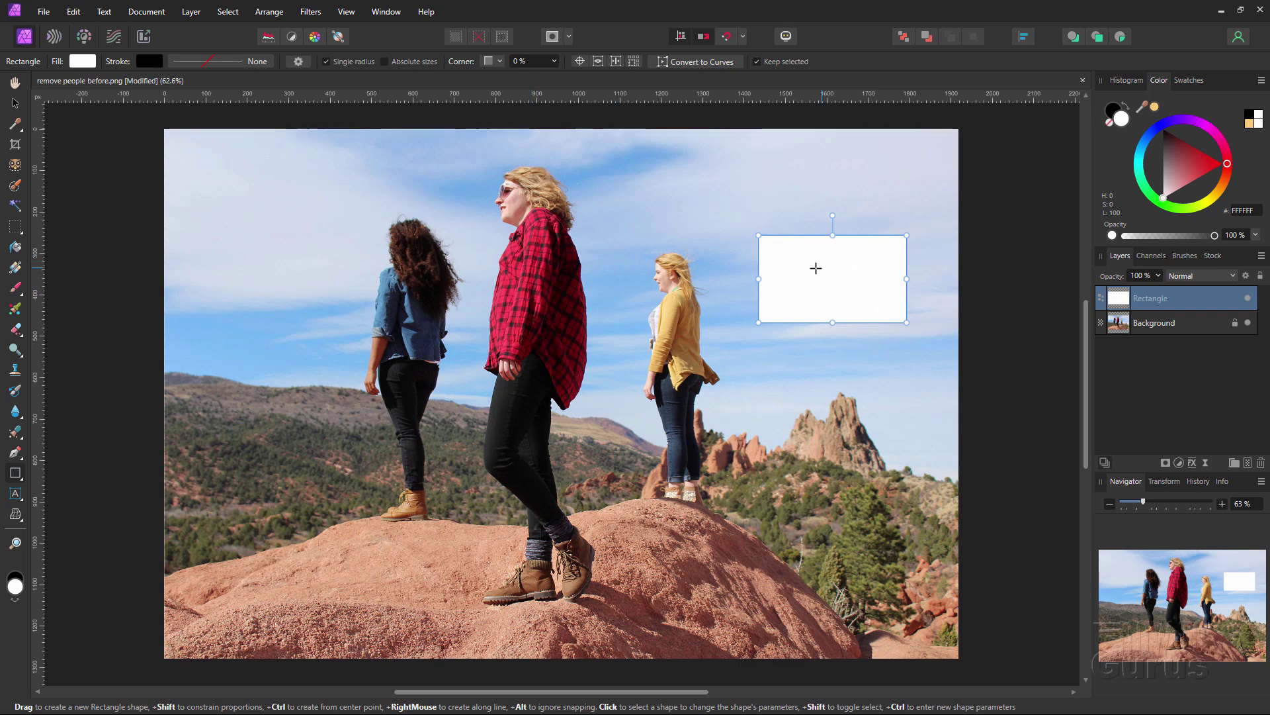
pyautogui.click(15, 124)
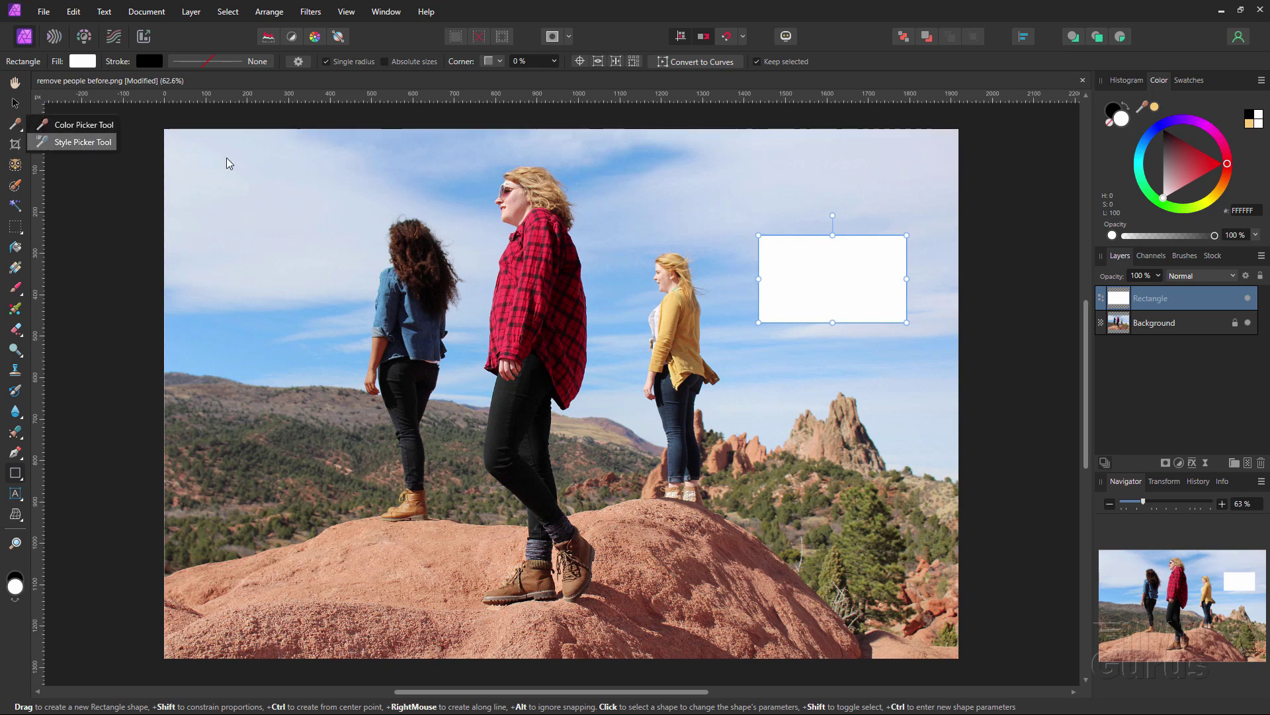
pyautogui.click(528, 261)
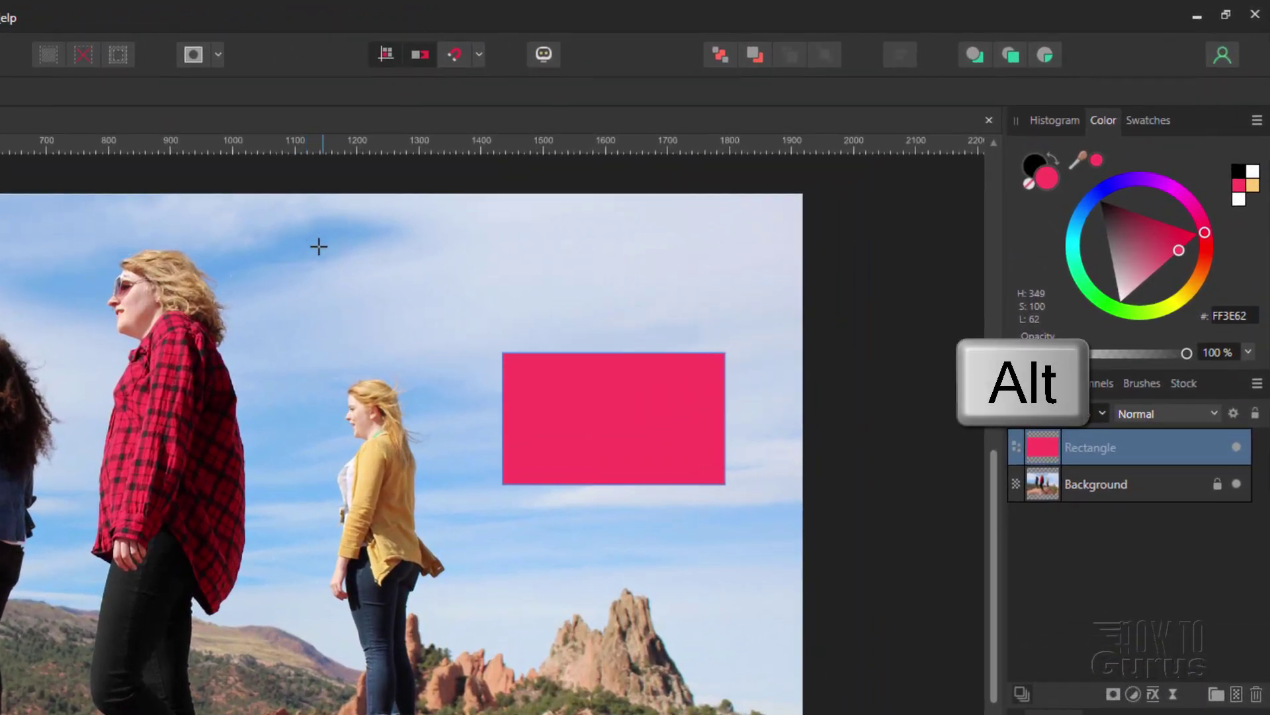
# - Sample a sky-blue colour from the photo
pyautogui.keyDown('alt'); pyautogui.click(320, 239); pyautogui.keyUp('alt')
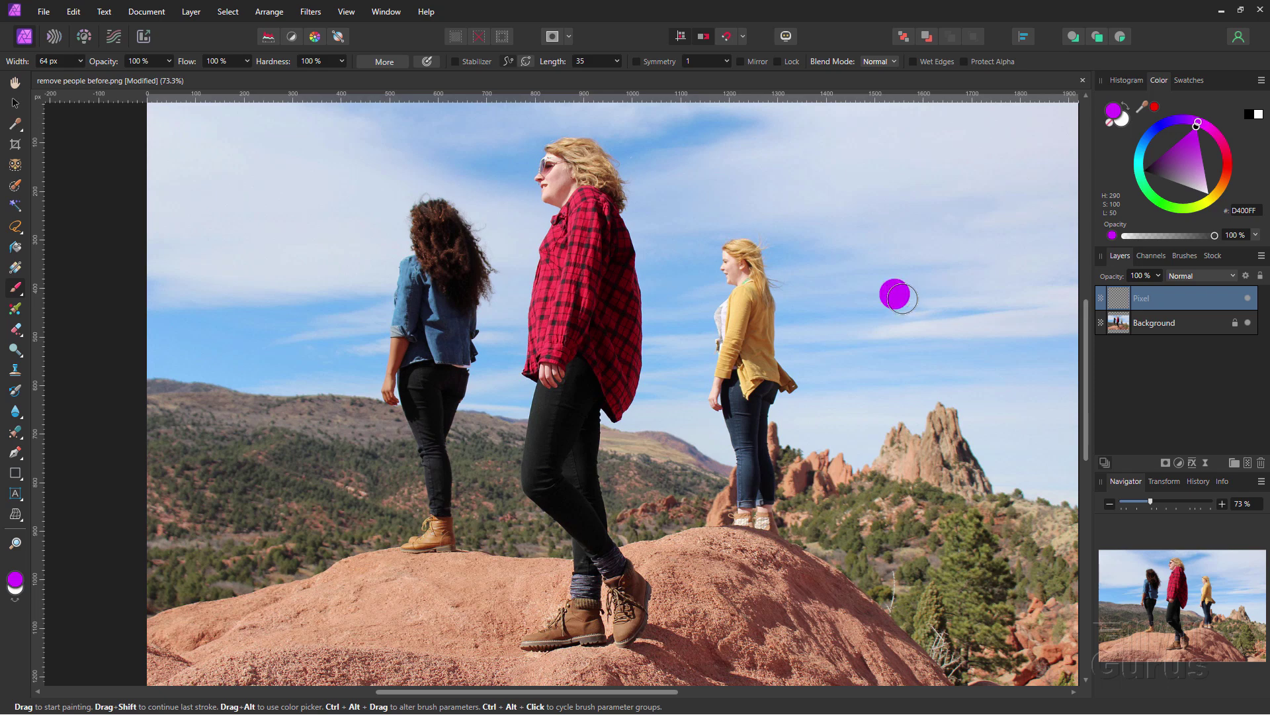
# - Paint a purple test dab on the sky, then undo it
pyautogui.click(855, 381)
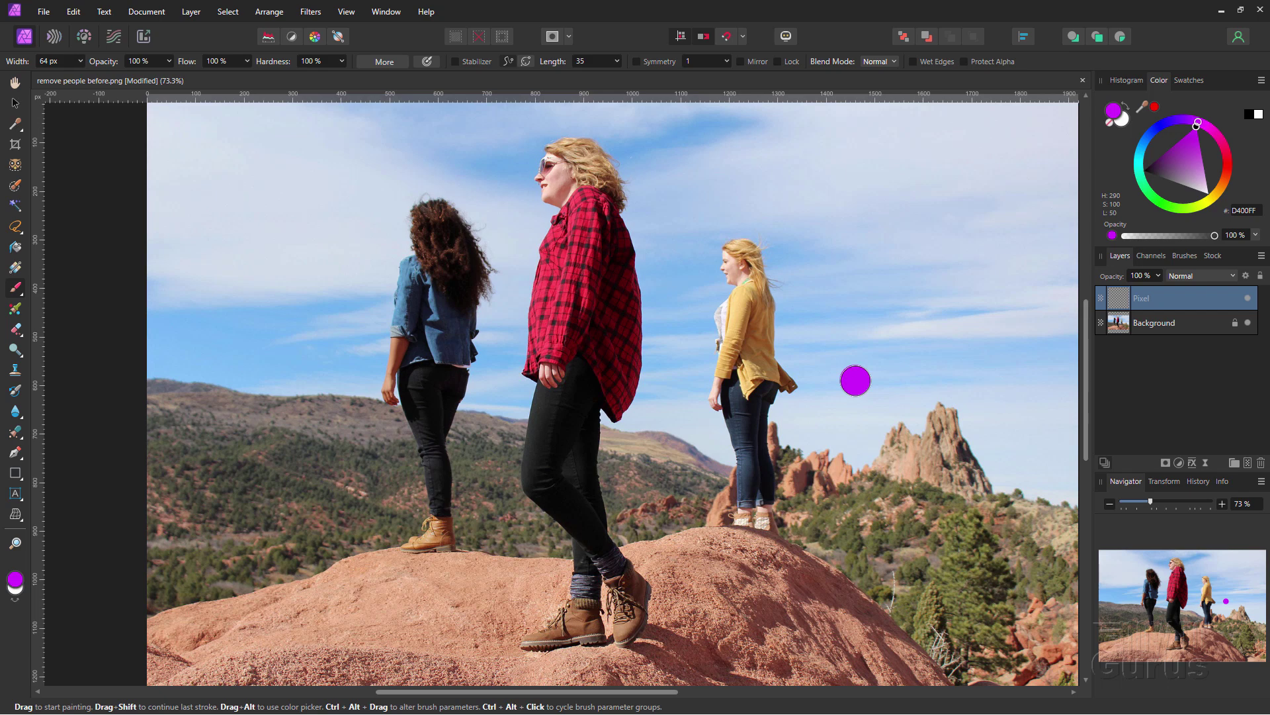
pyautogui.hotkey('ctrl', 'z')
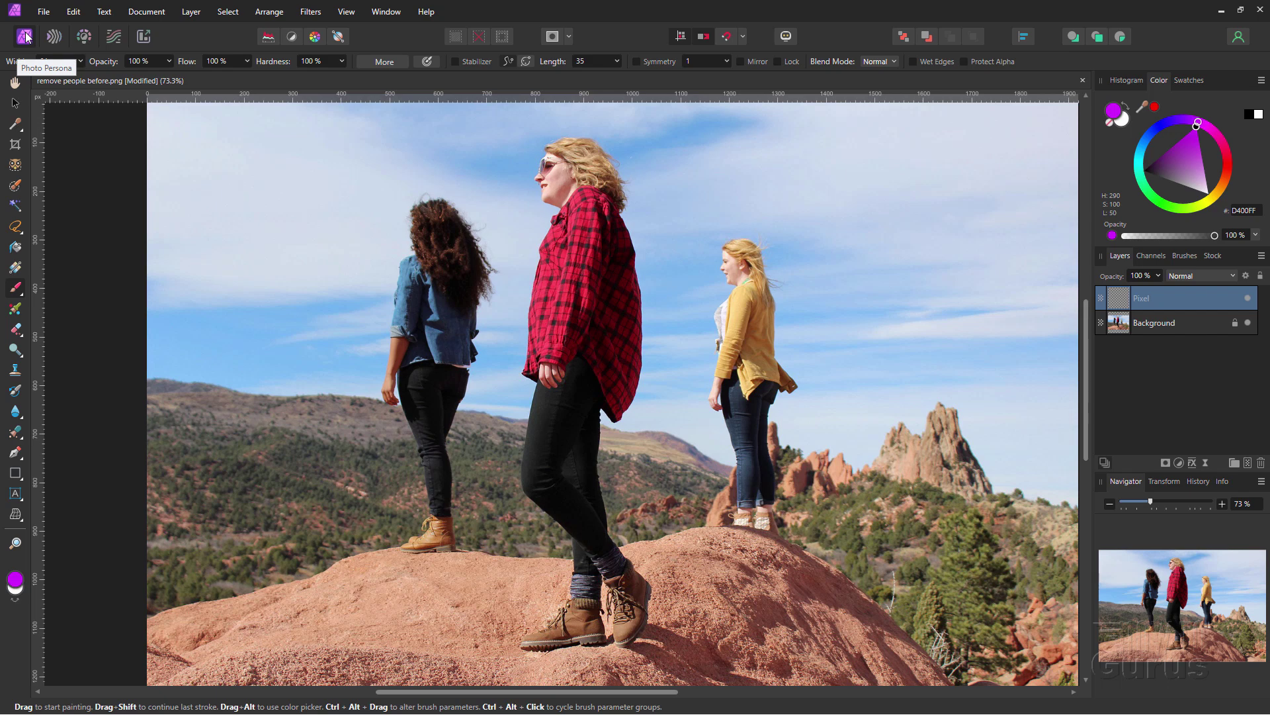
# - Place the RAW file xczpcw_cormac.cr2 onto the canvas at default size
pyautogui.click(43, 11)
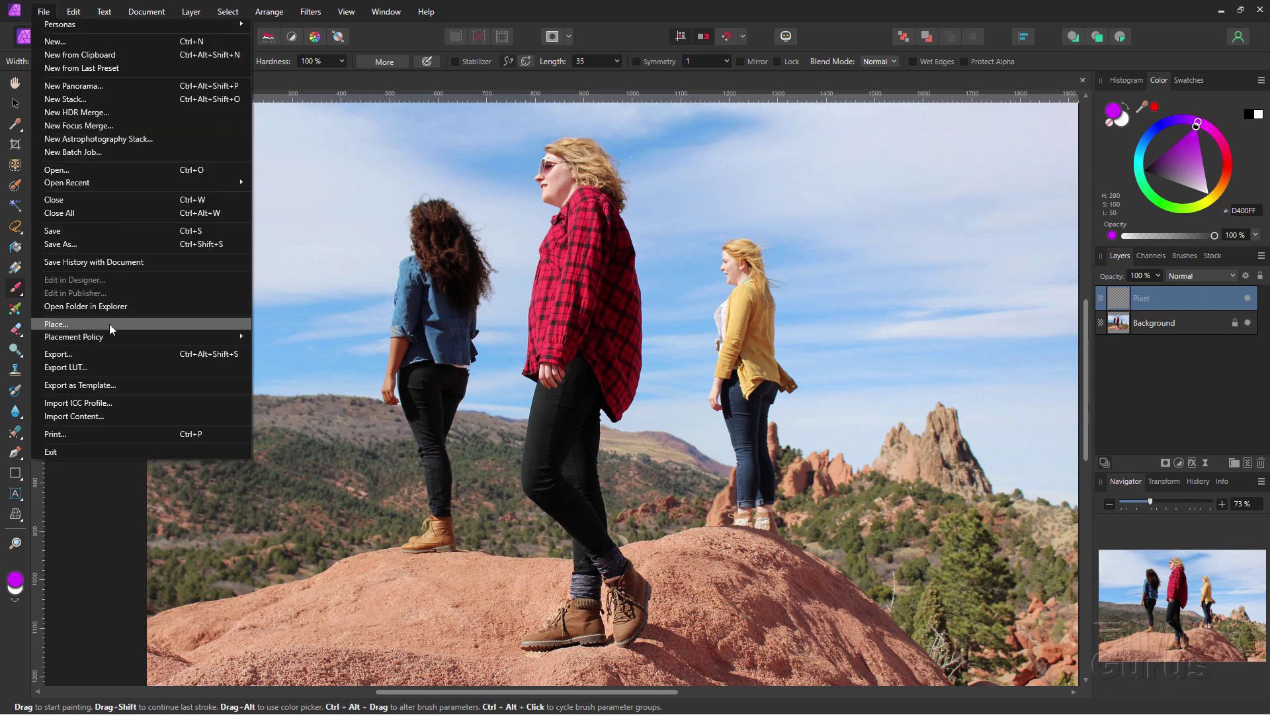
pyautogui.click(81, 326)
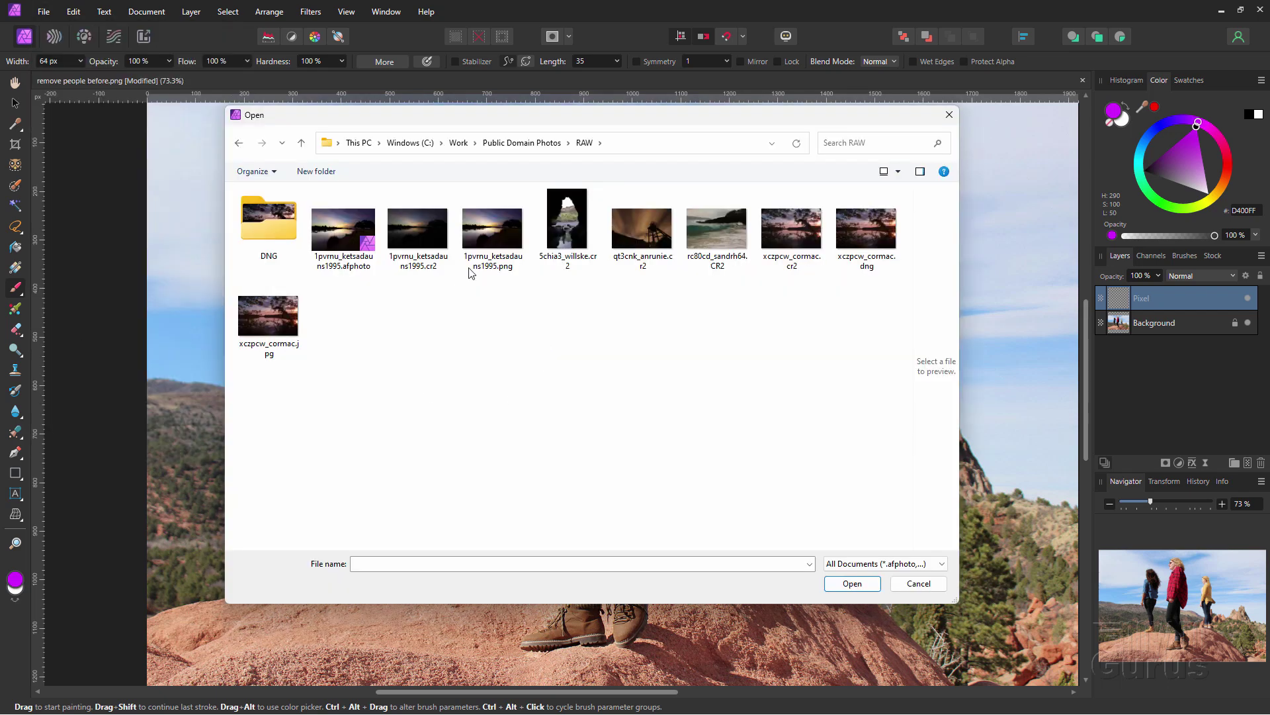
pyautogui.click(792, 226)
pyautogui.click(853, 583)
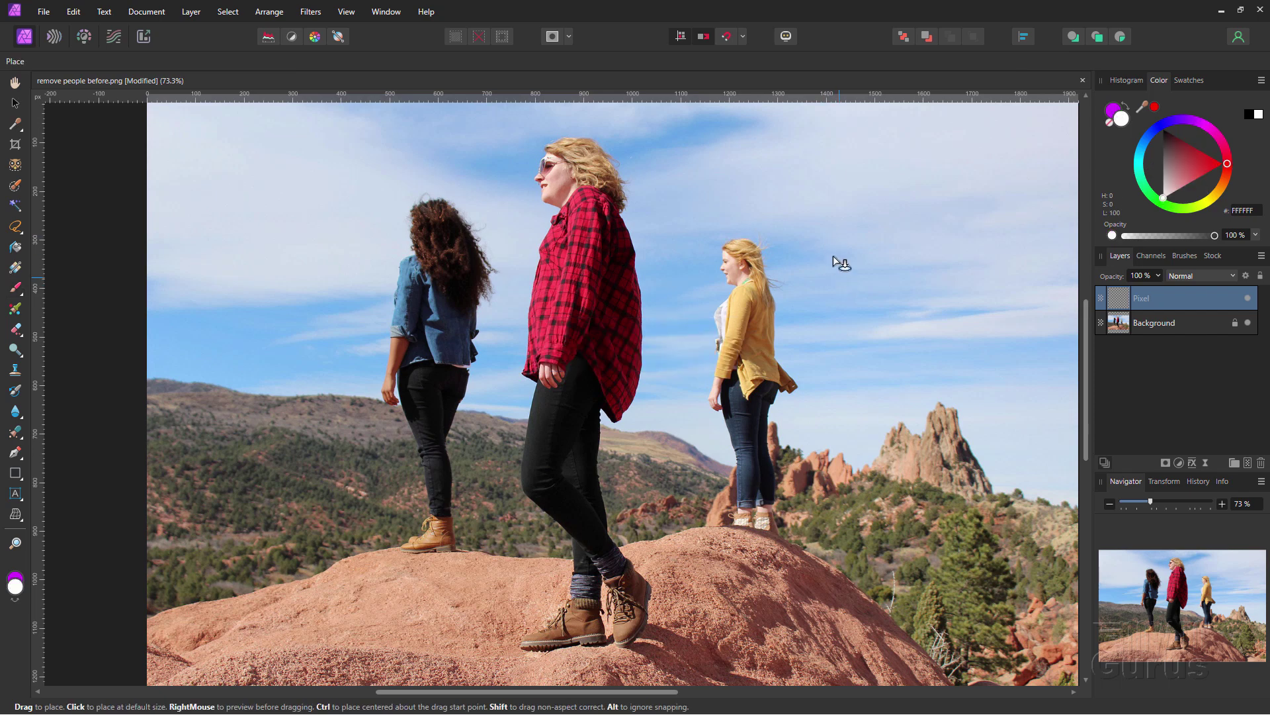
pyautogui.click(202, 191)
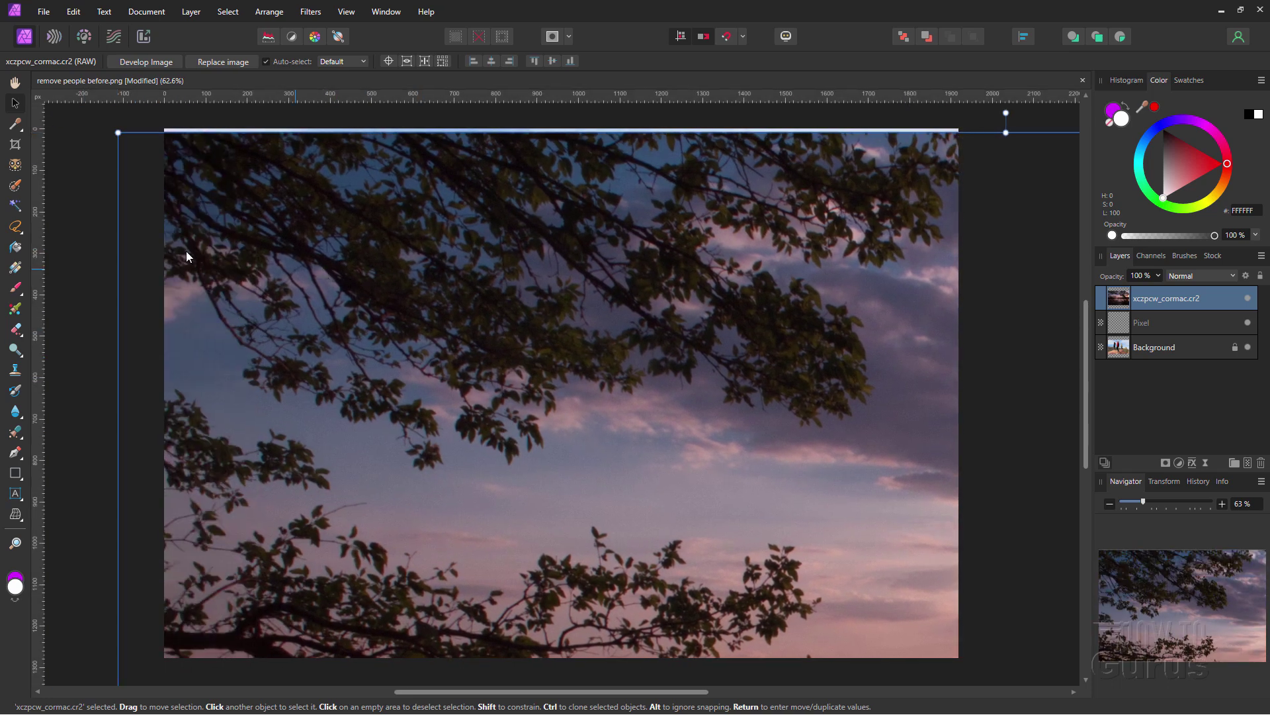
# - Move and enlarge the placed sunset RAW layer to cover the whole canvas, then deselect it
pyautogui.moveTo(125, 129); pyautogui.dragTo(165, 188)
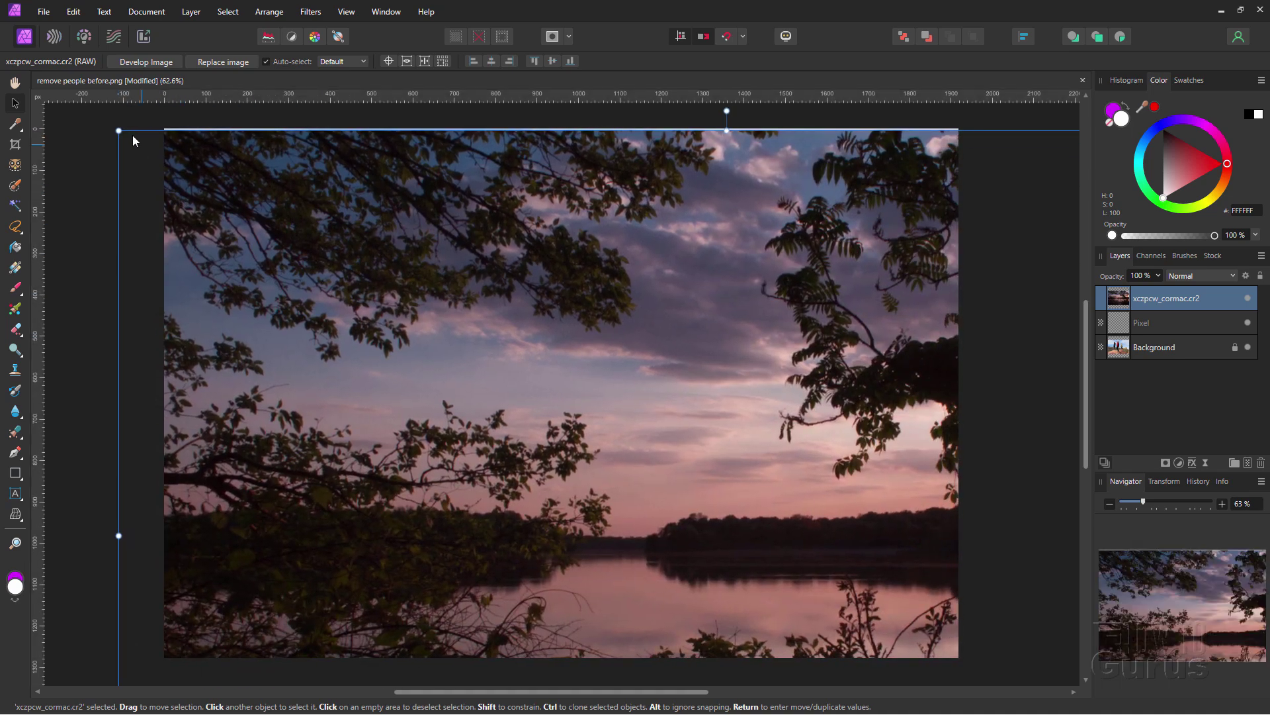
pyautogui.moveTo(118, 130); pyautogui.dragTo(640, 476)
pyautogui.moveTo(763, 571); pyautogui.dragTo(291, 228)
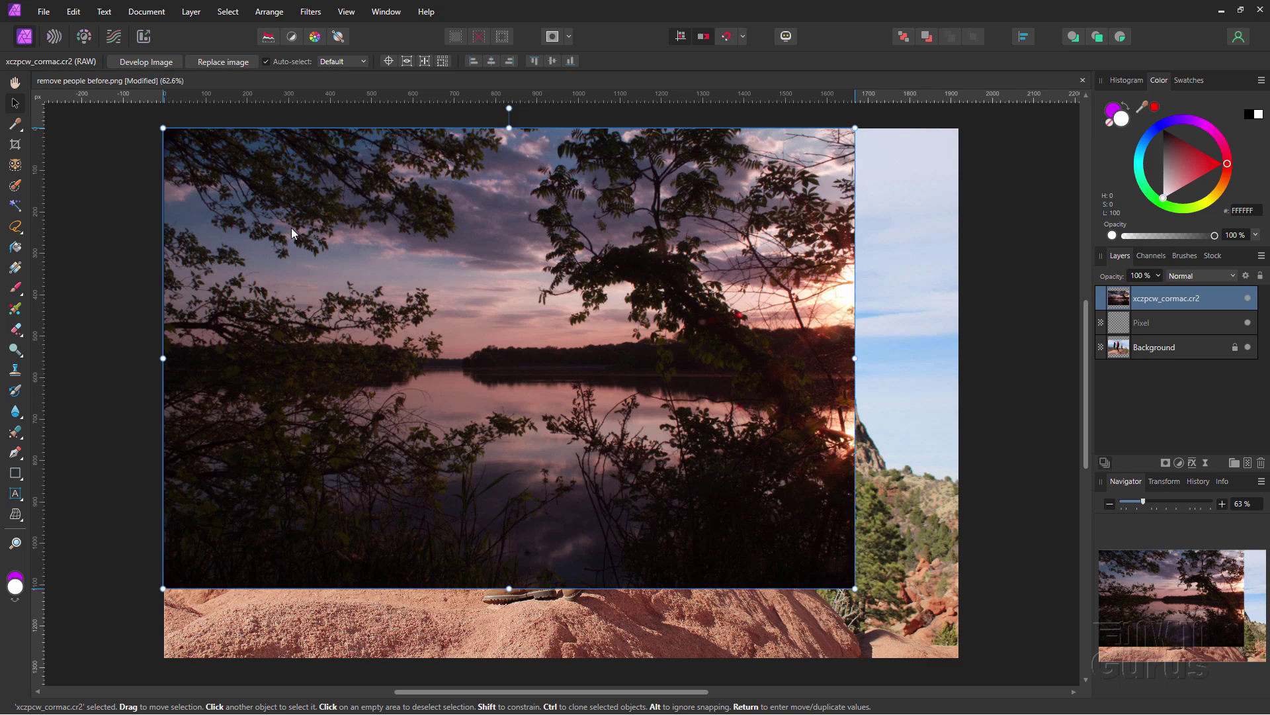
pyautogui.moveTo(855, 586); pyautogui.dragTo(960, 658)
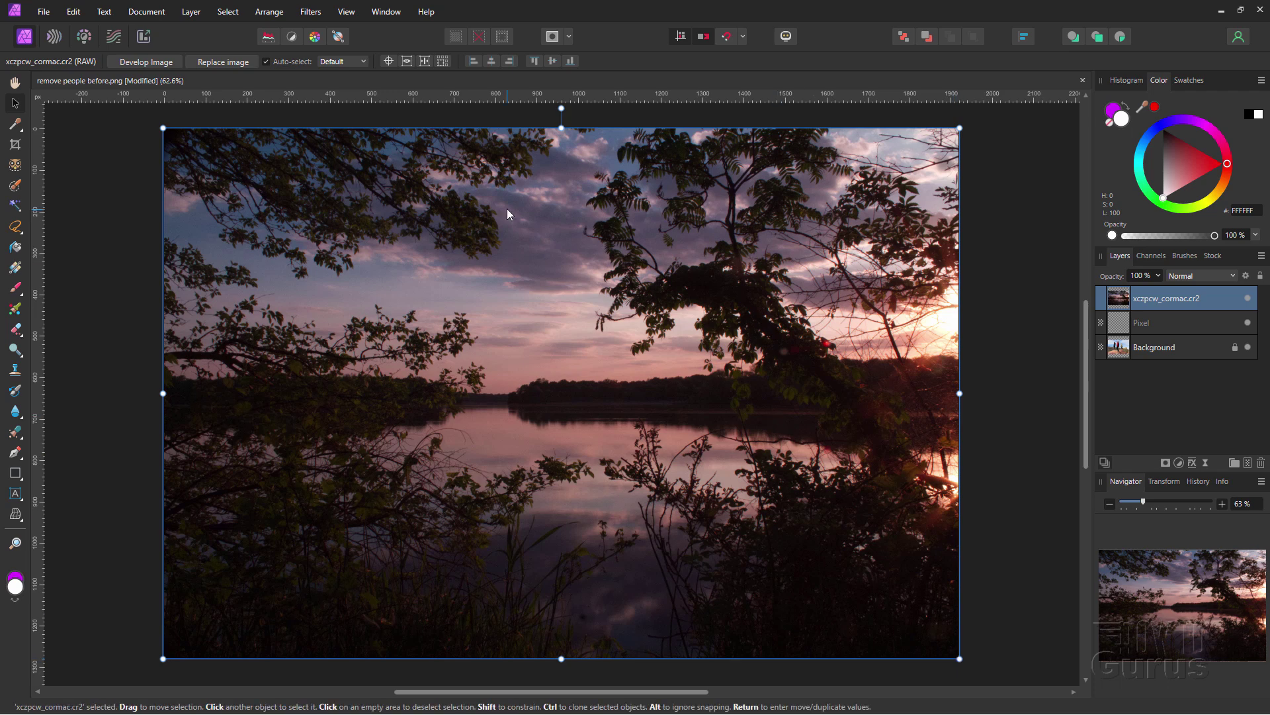
pyautogui.click(982, 320)
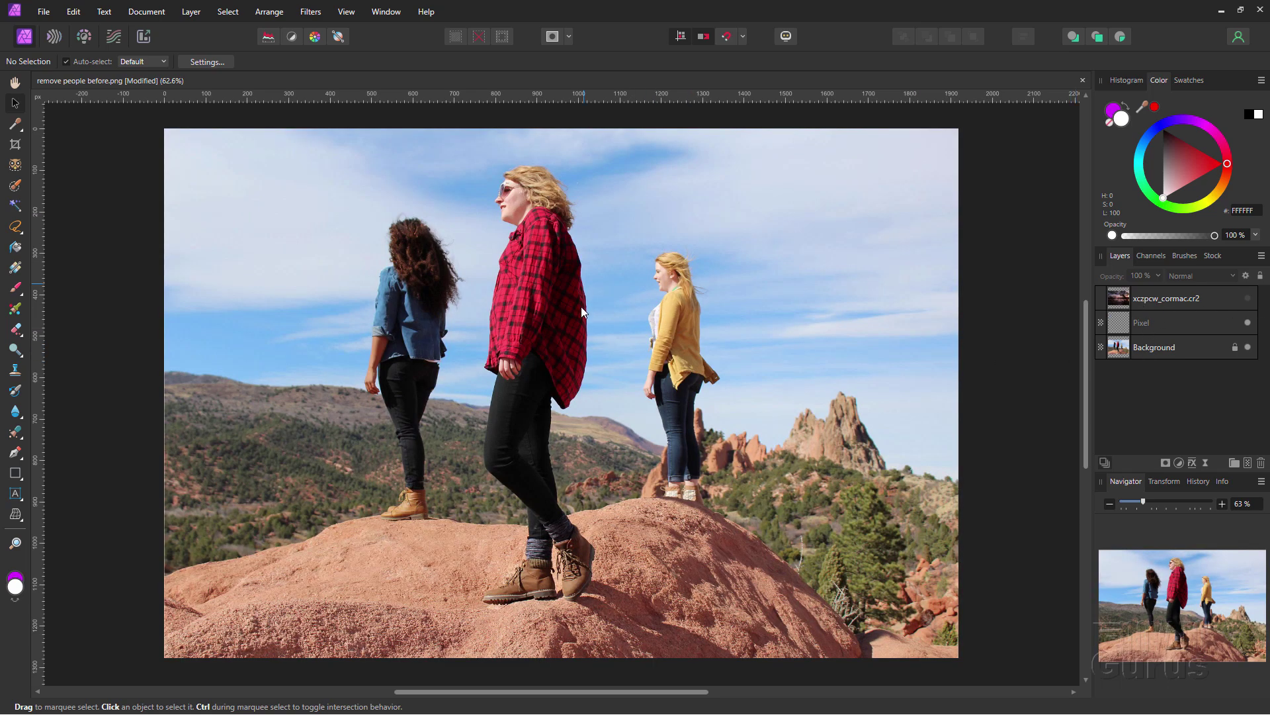
pyautogui.click(1246, 298)
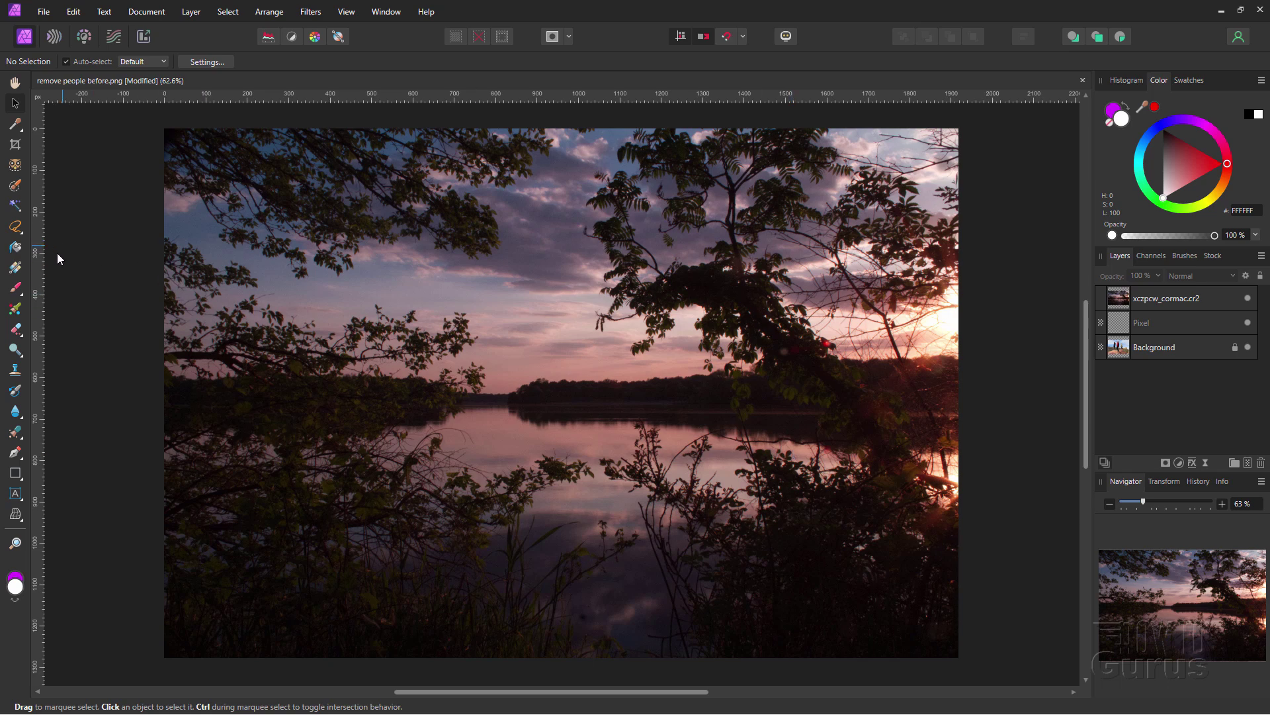
pyautogui.press('b')
pyautogui.press('x')
pyautogui.click(1213, 300)
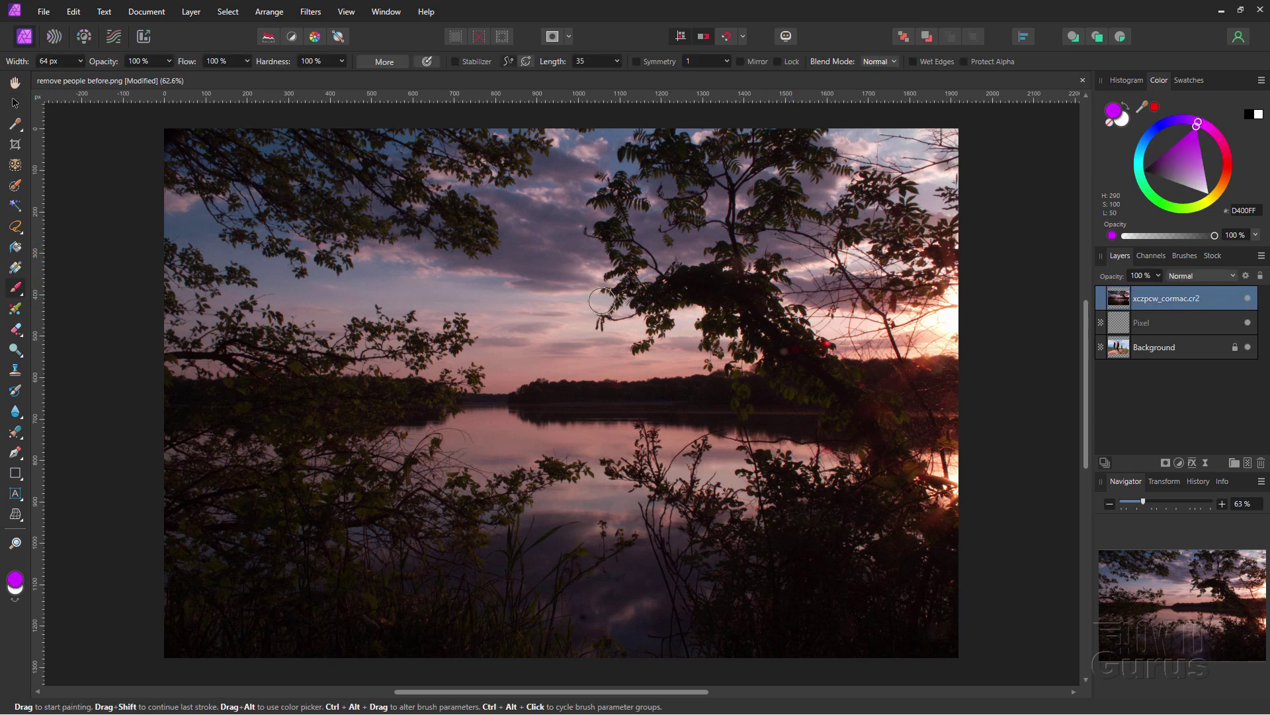
pyautogui.moveTo(585, 261); pyautogui.dragTo(698, 362)
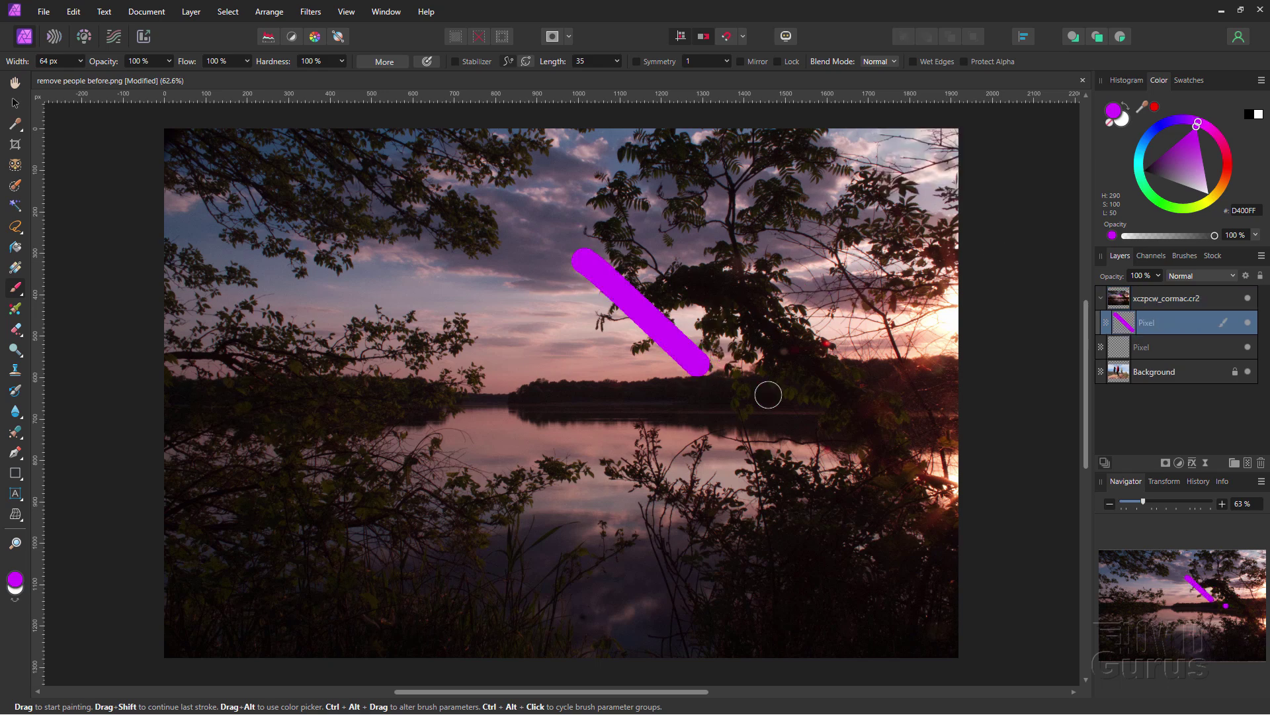
pyautogui.click(688, 497)
pyautogui.hotkey('ctrl', 'z')
pyautogui.click(677, 358)
pyautogui.click(673, 355)
pyautogui.hotkey('ctrl', 'z')
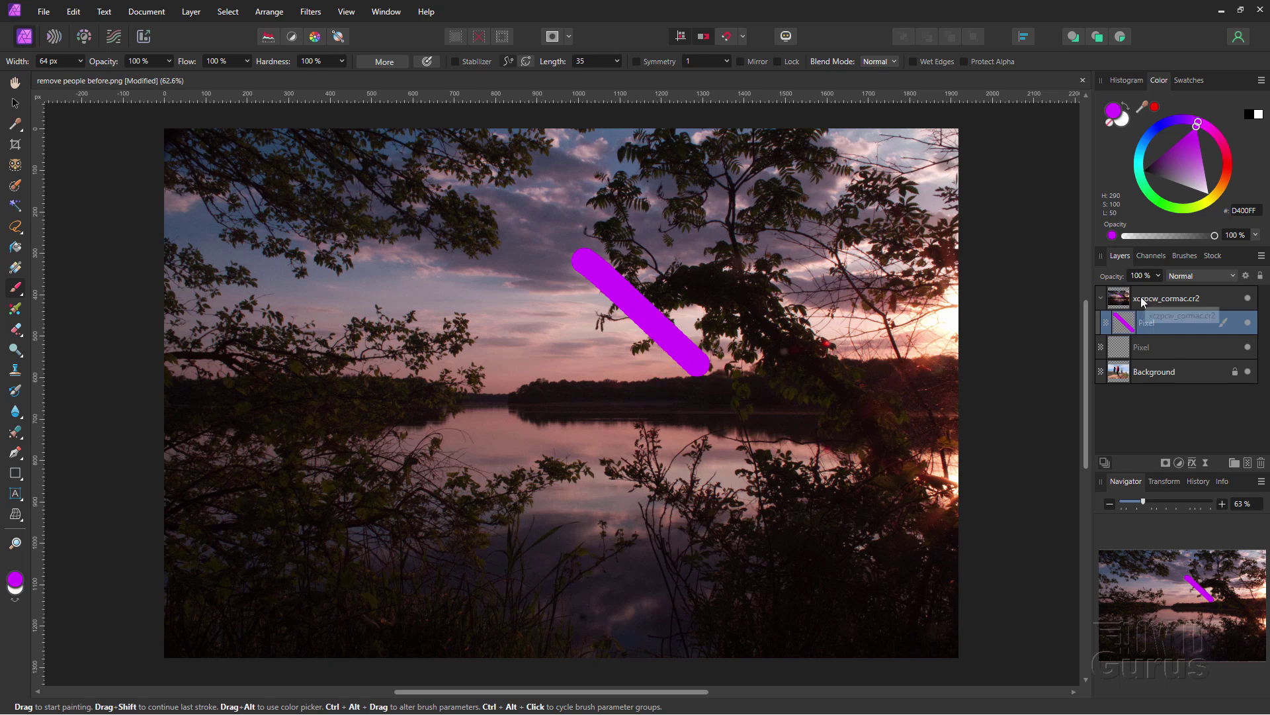
pyautogui.click(1102, 298)
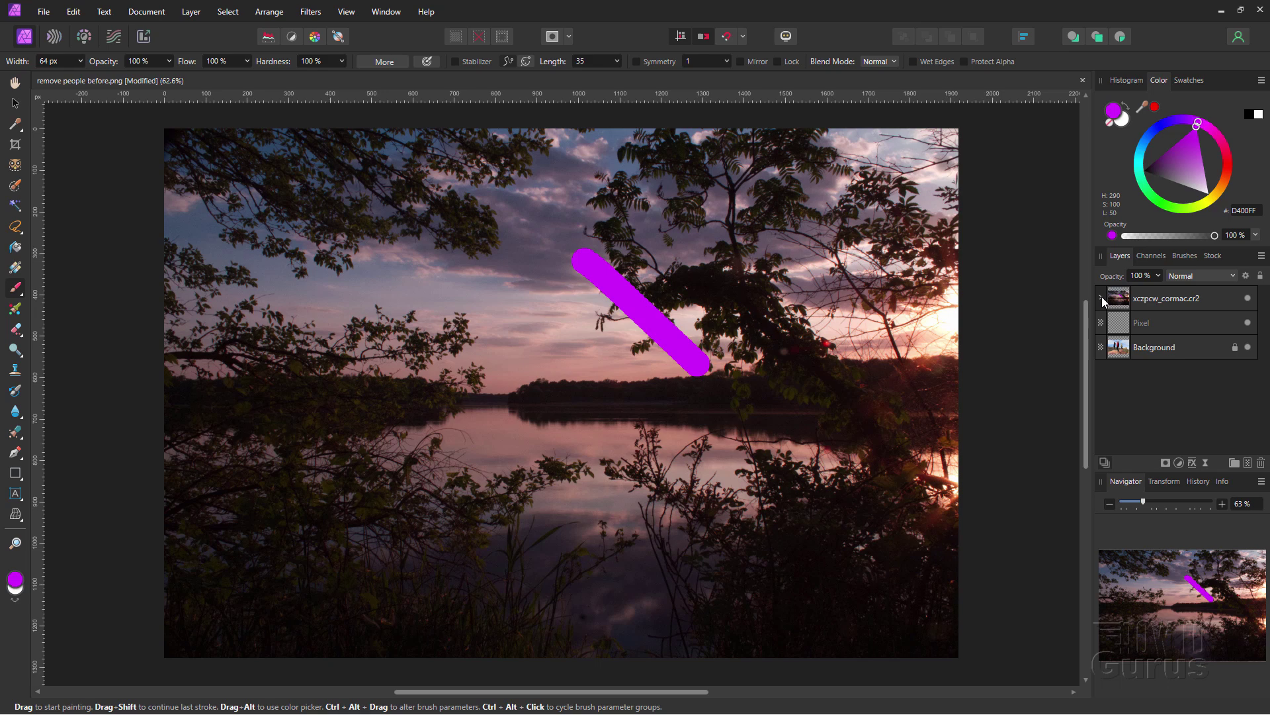
pyautogui.click(1102, 298)
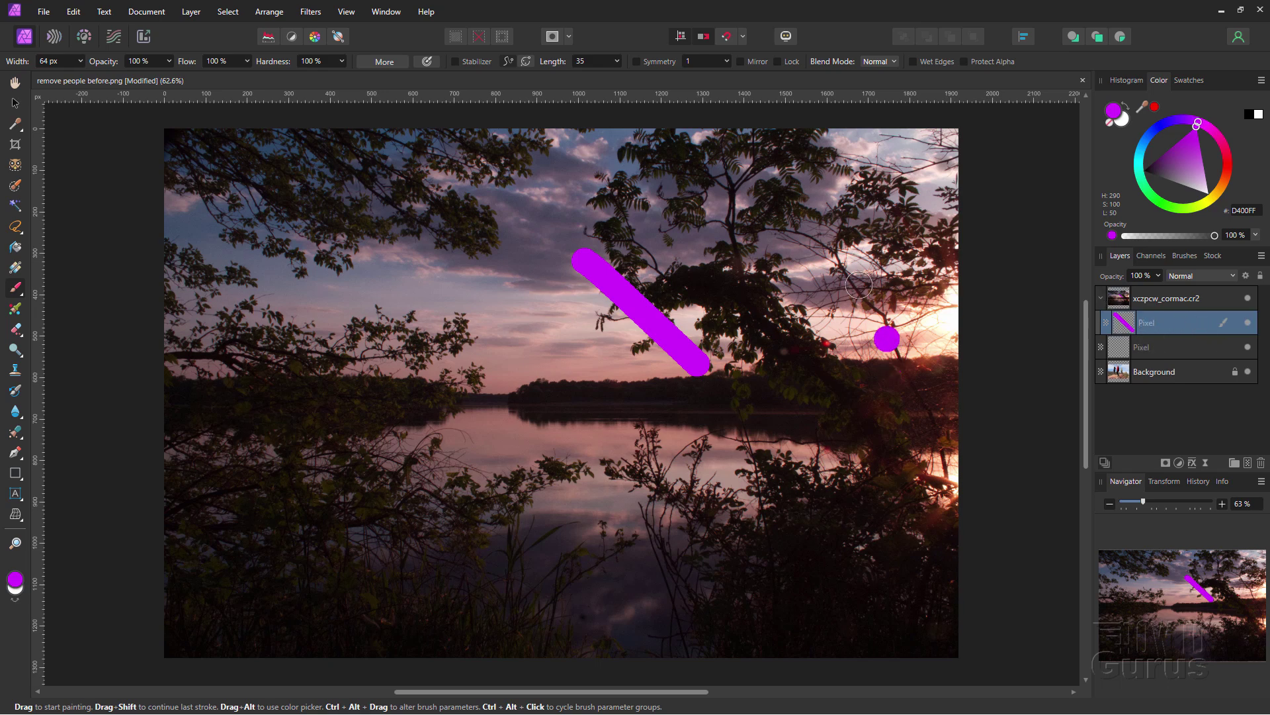
pyautogui.click(385, 410)
pyautogui.moveTo(1249, 324)
pyautogui.mouseDown()
pyautogui.moveTo(1074, 314)
pyautogui.moveTo(1100, 296)
pyautogui.mouseUp()
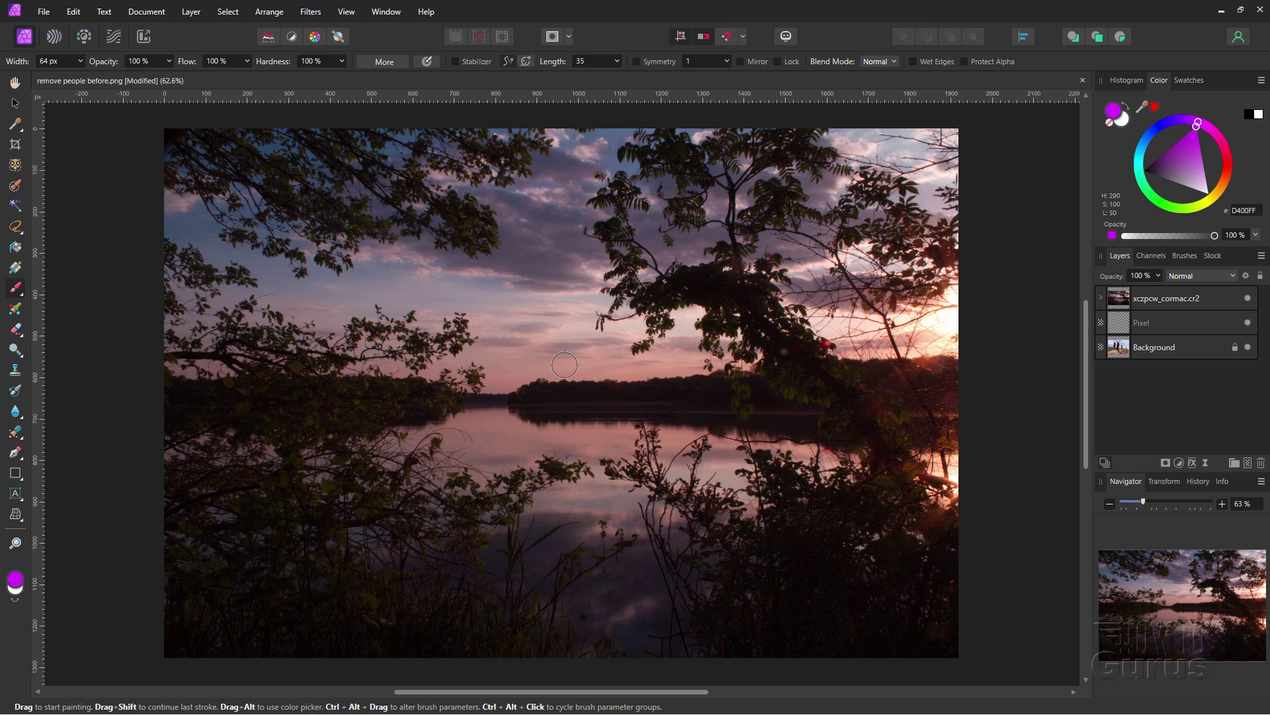
pyautogui.press('v')
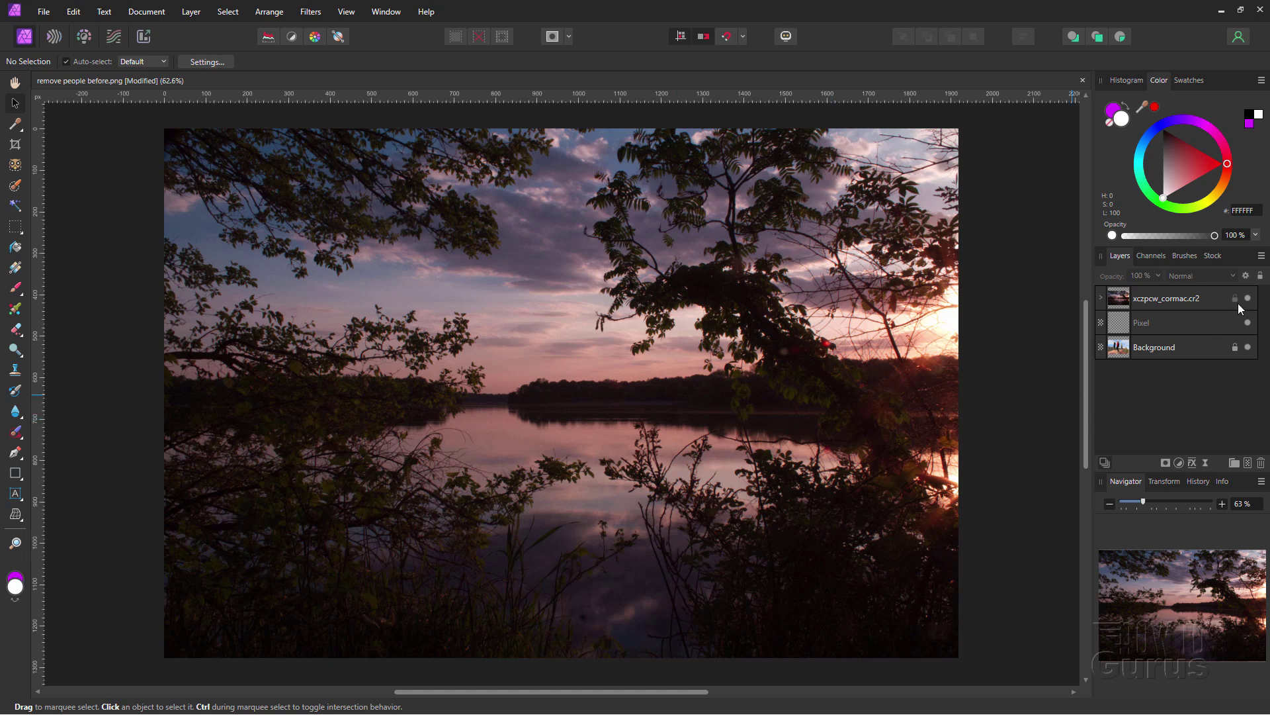
pyautogui.click(1248, 298)
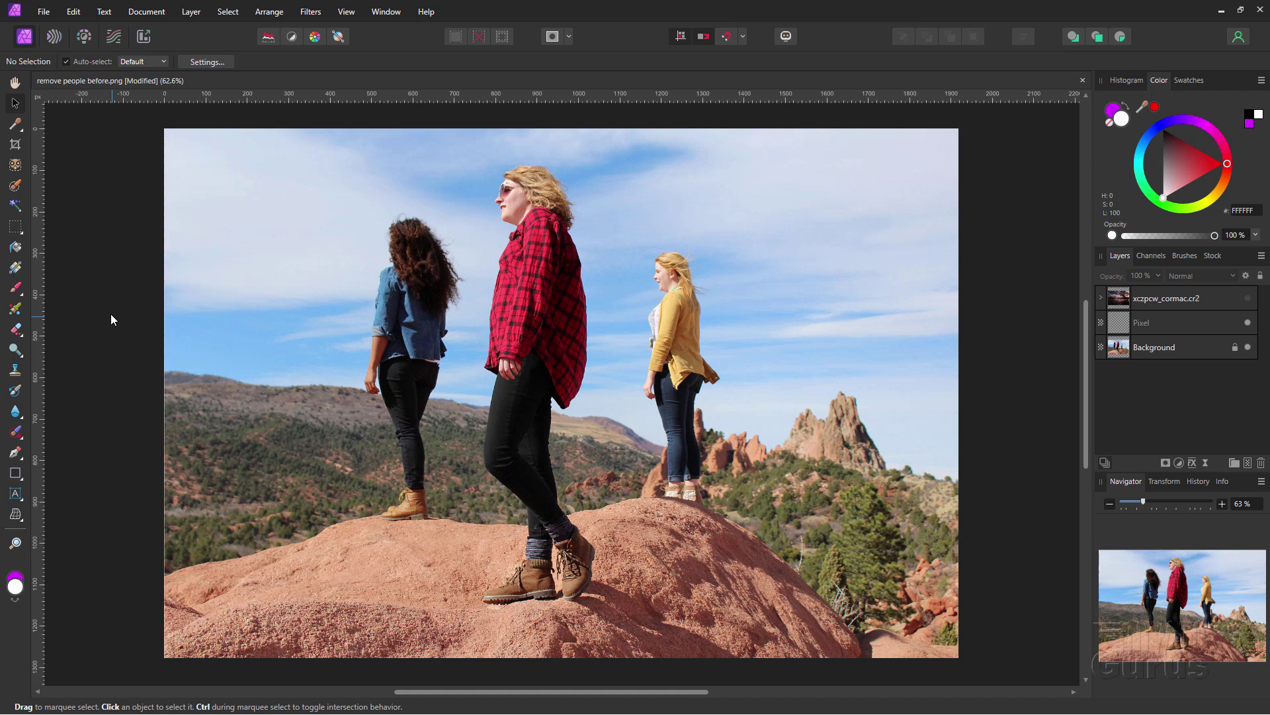
# - Choose the Inpainting Brush Tool from the healing tools group
pyautogui.click(22, 432)
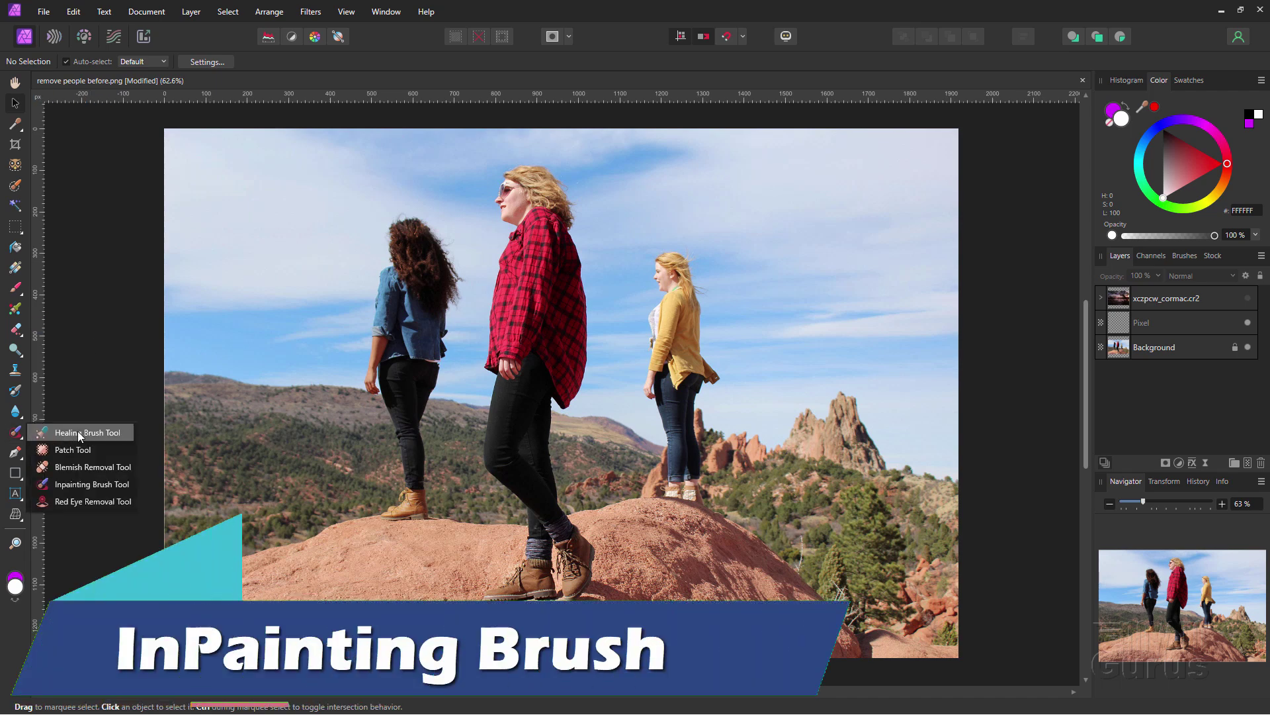
pyautogui.click(89, 483)
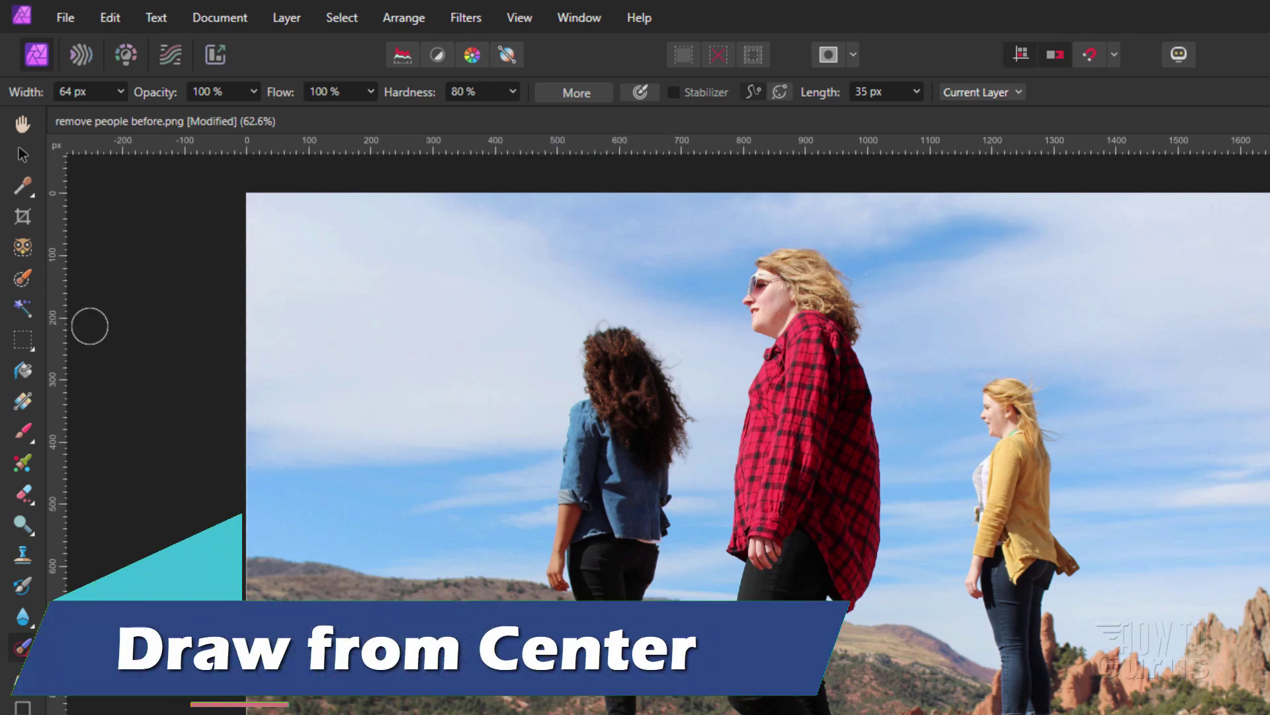
# - Turn on From Center and draw a centred rectangular marquee over the two women
pyautogui.click(25, 335)
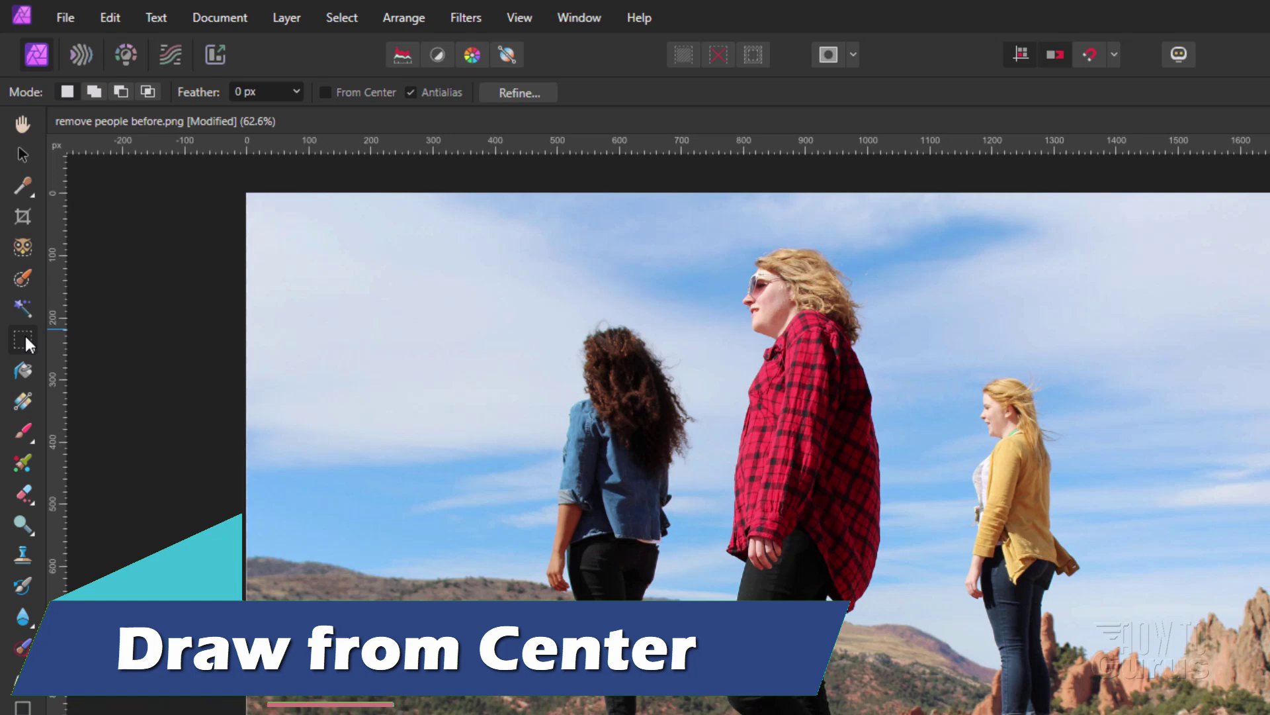
pyautogui.click(25, 333)
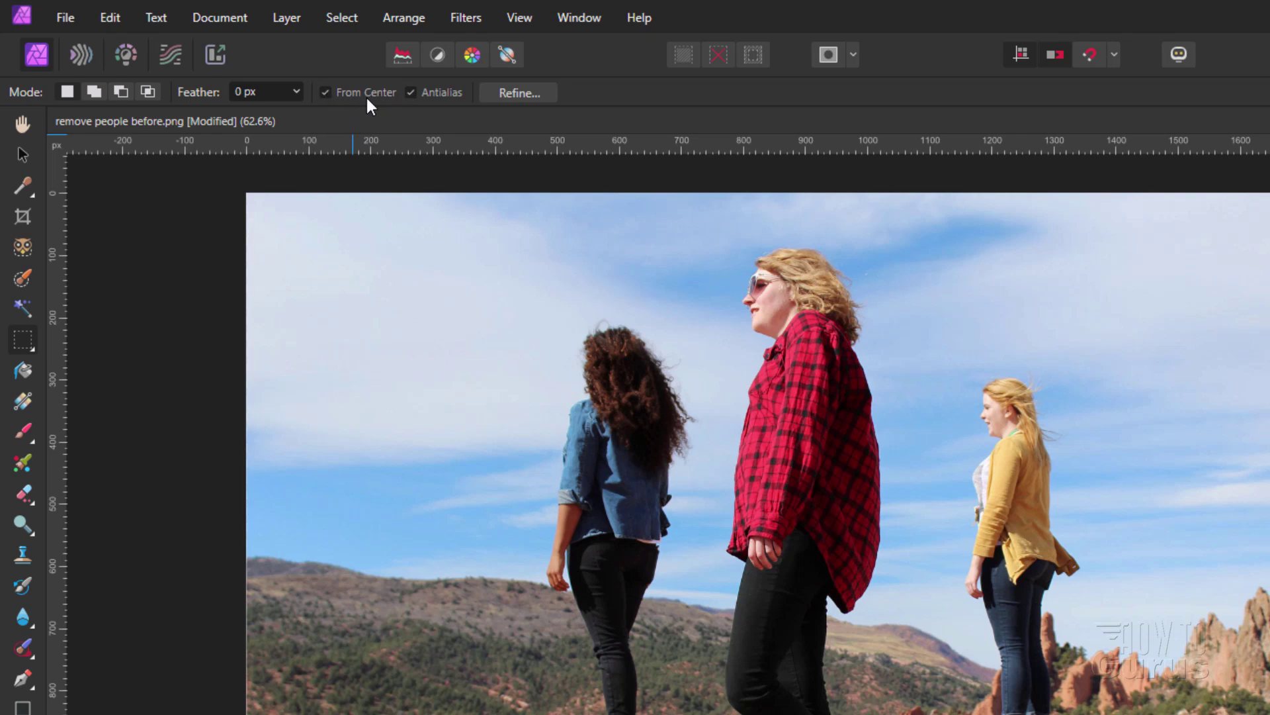
pyautogui.click(325, 92)
pyautogui.moveTo(724, 400)
pyautogui.mouseDown()
pyautogui.moveTo(890, 527)
pyautogui.moveTo(910, 456)
pyautogui.moveTo(853, 525)
pyautogui.moveTo(1043, 638)
pyautogui.moveTo(966, 480)
pyautogui.moveTo(980, 526)
pyautogui.mouseUp()
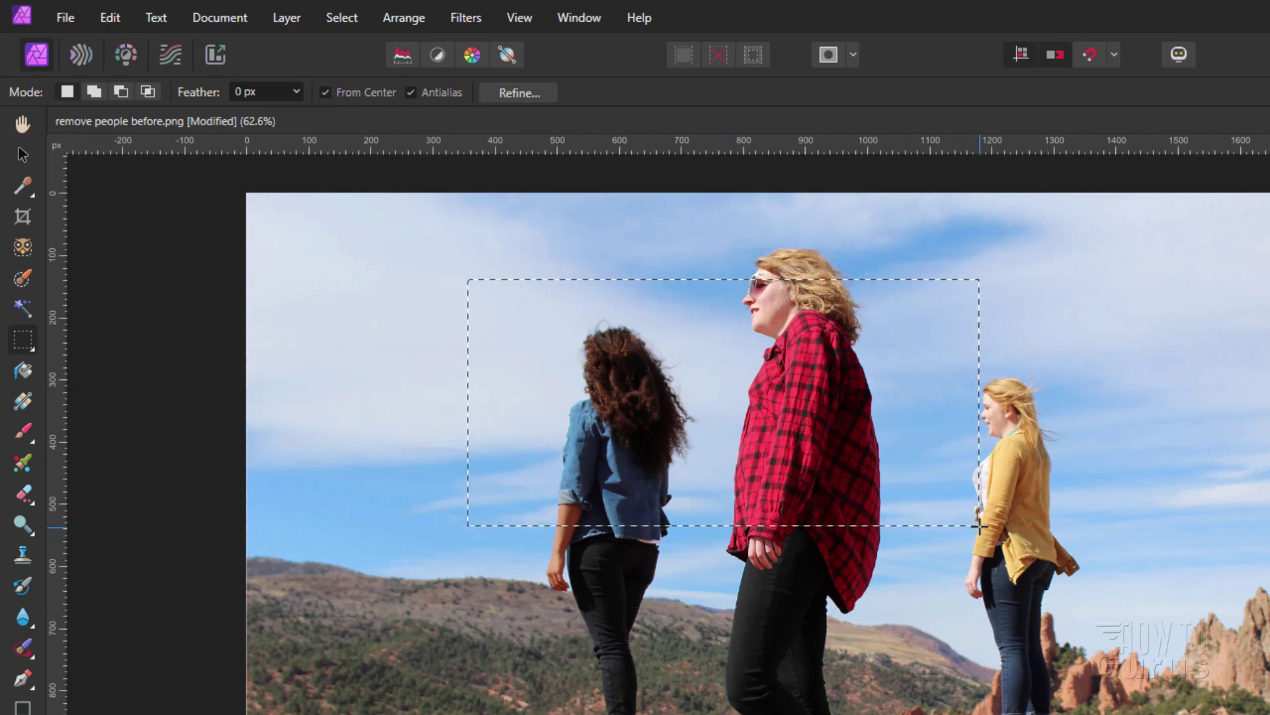
# - Clear the selection and toggle Antialias off, then back on
pyautogui.click(851, 411)
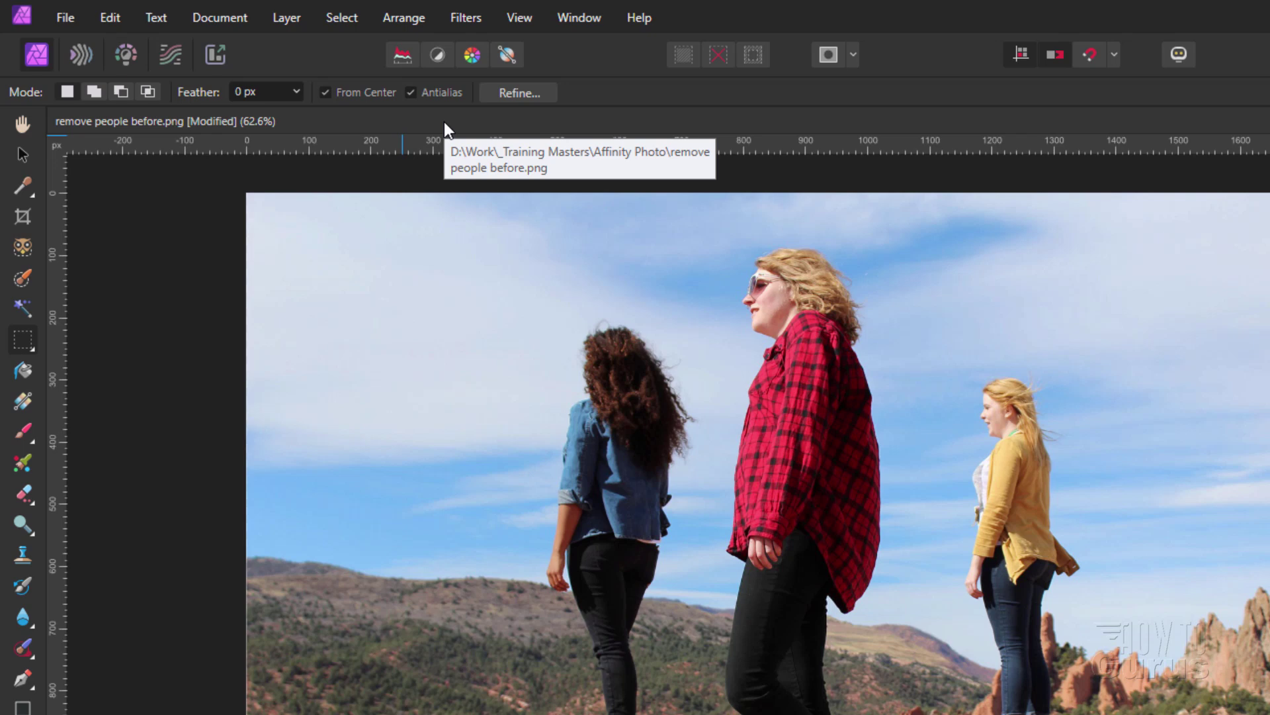
pyautogui.click(411, 92)
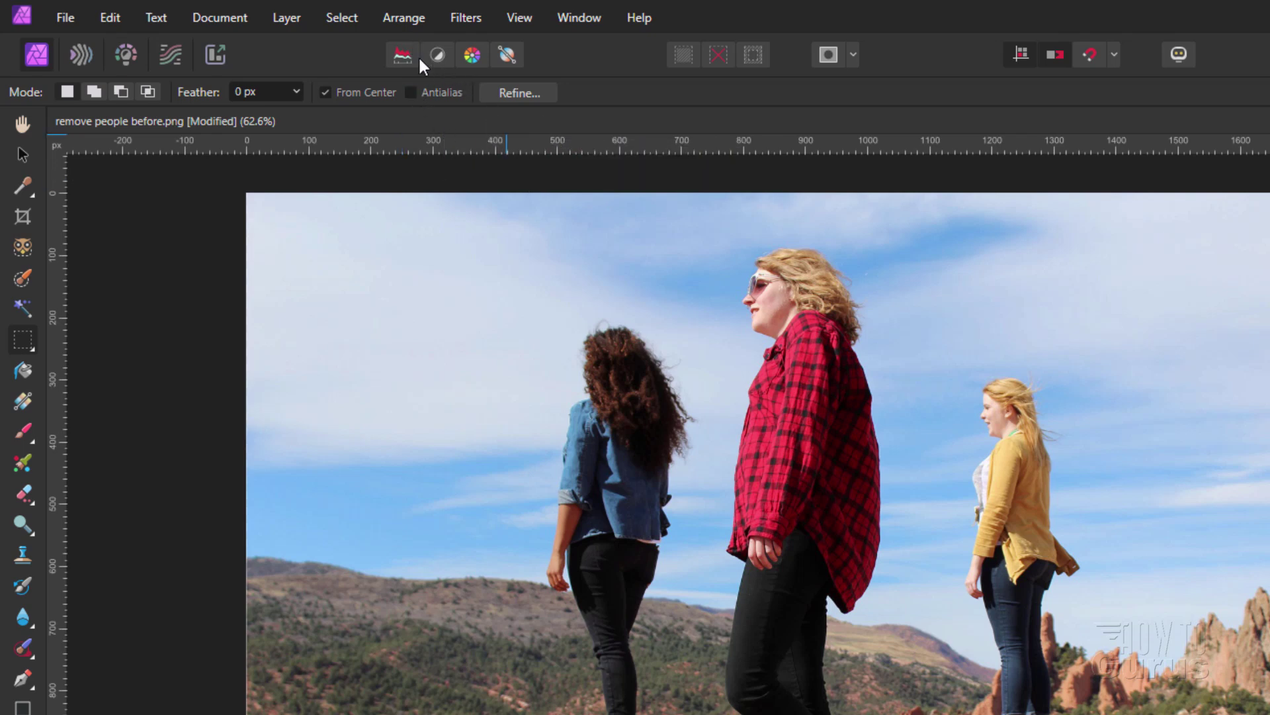
pyautogui.click(411, 92)
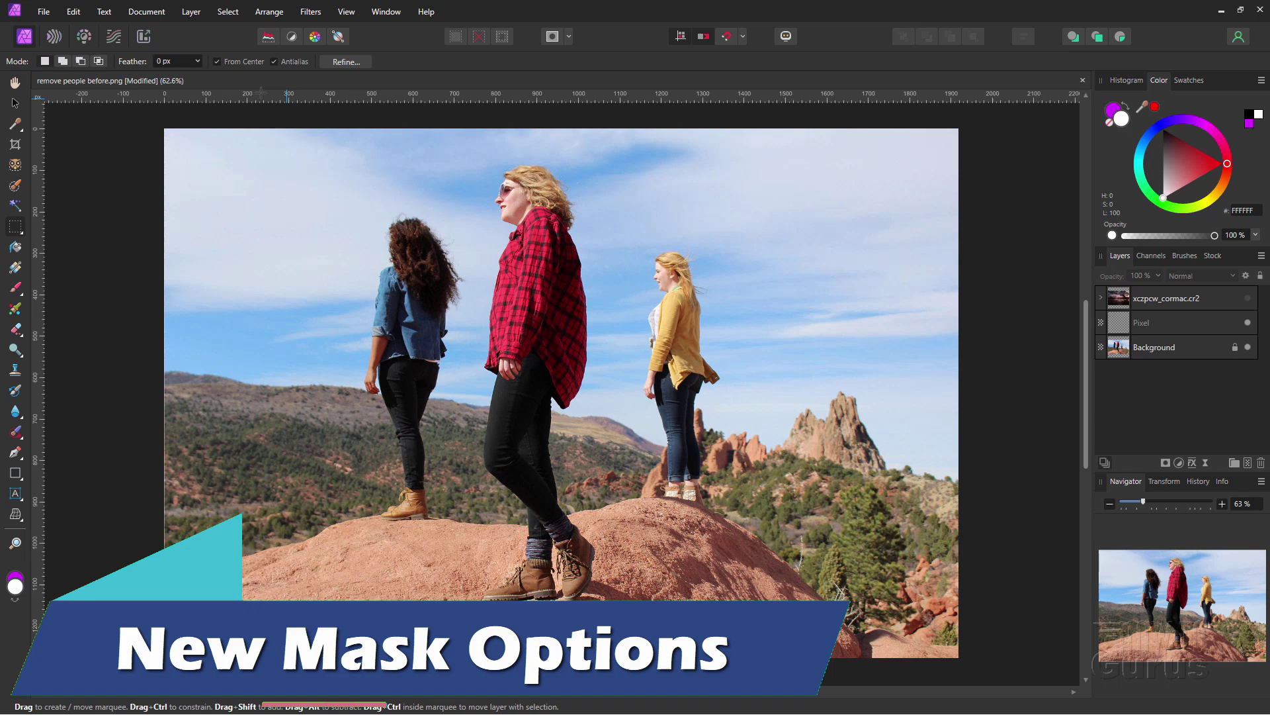
# - With From Center off, mask the Background layer to a rectangle around the three women, then view the mask's options
pyautogui.click(217, 61)
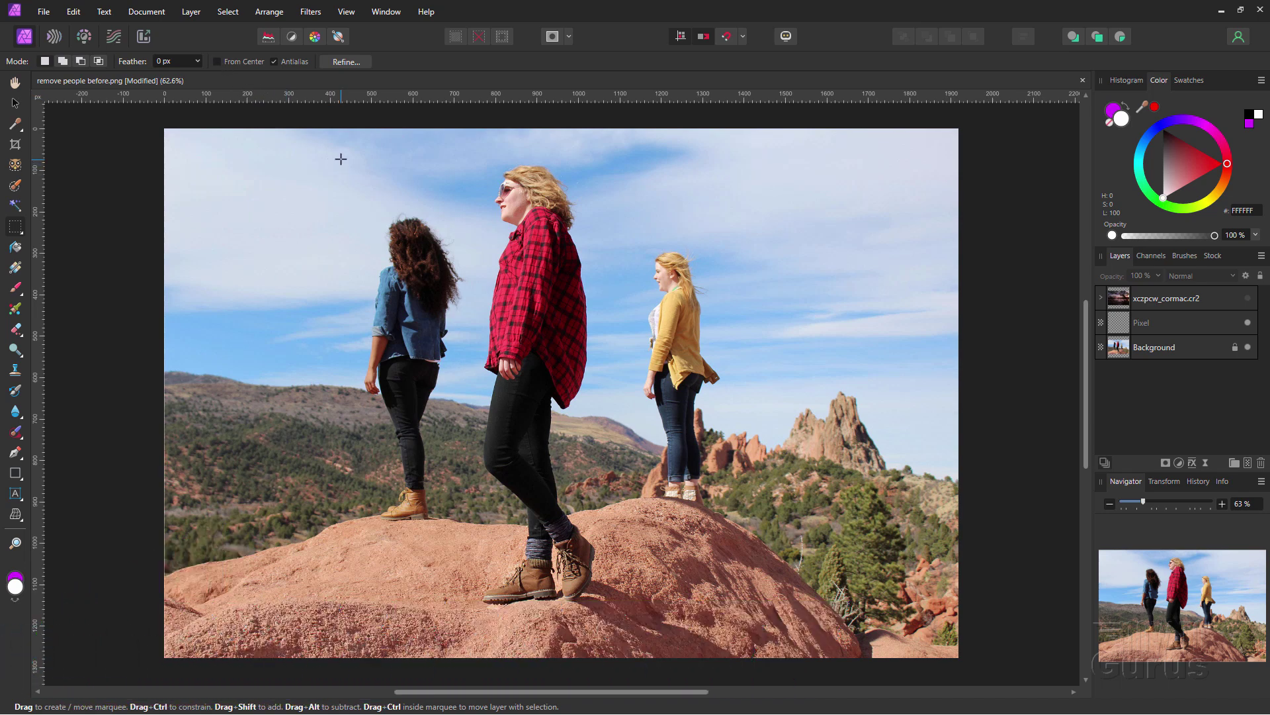
pyautogui.moveTo(339, 157); pyautogui.dragTo(738, 618)
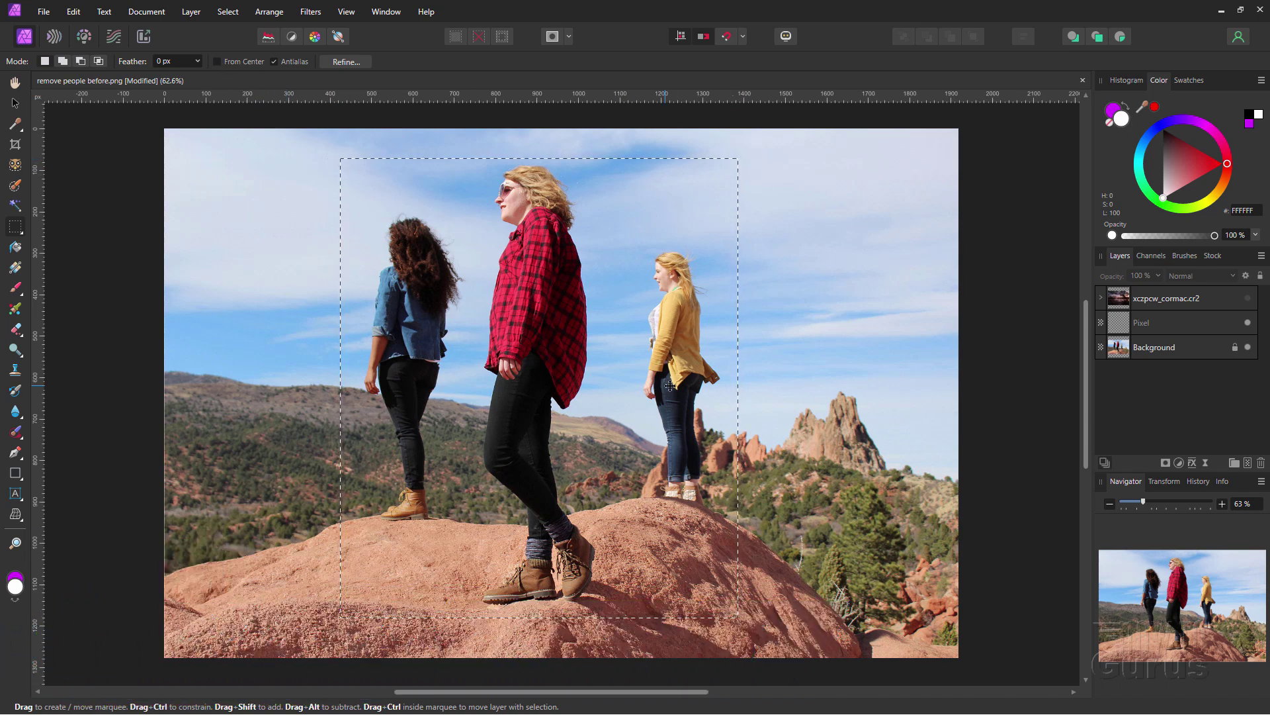
pyautogui.click(1178, 347)
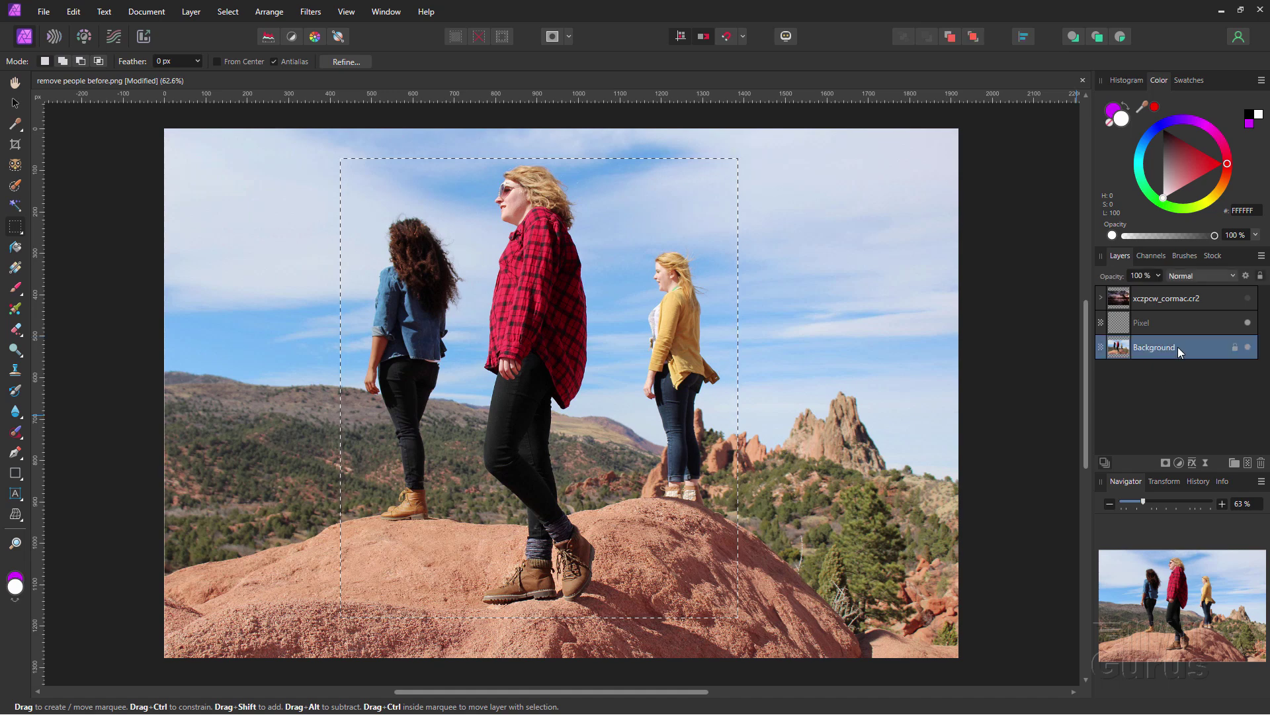
pyautogui.click(1165, 463)
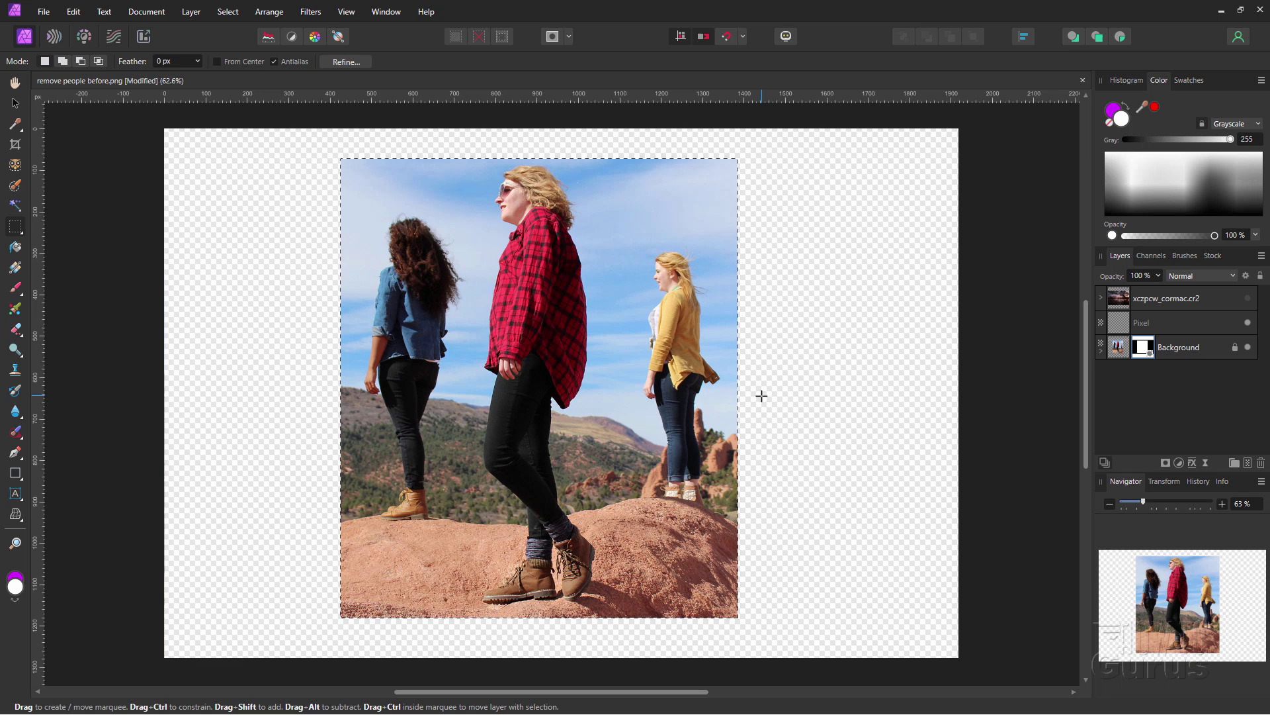
pyautogui.hotkey('ctrl', 'd')
pyautogui.rightClick(1147, 350)
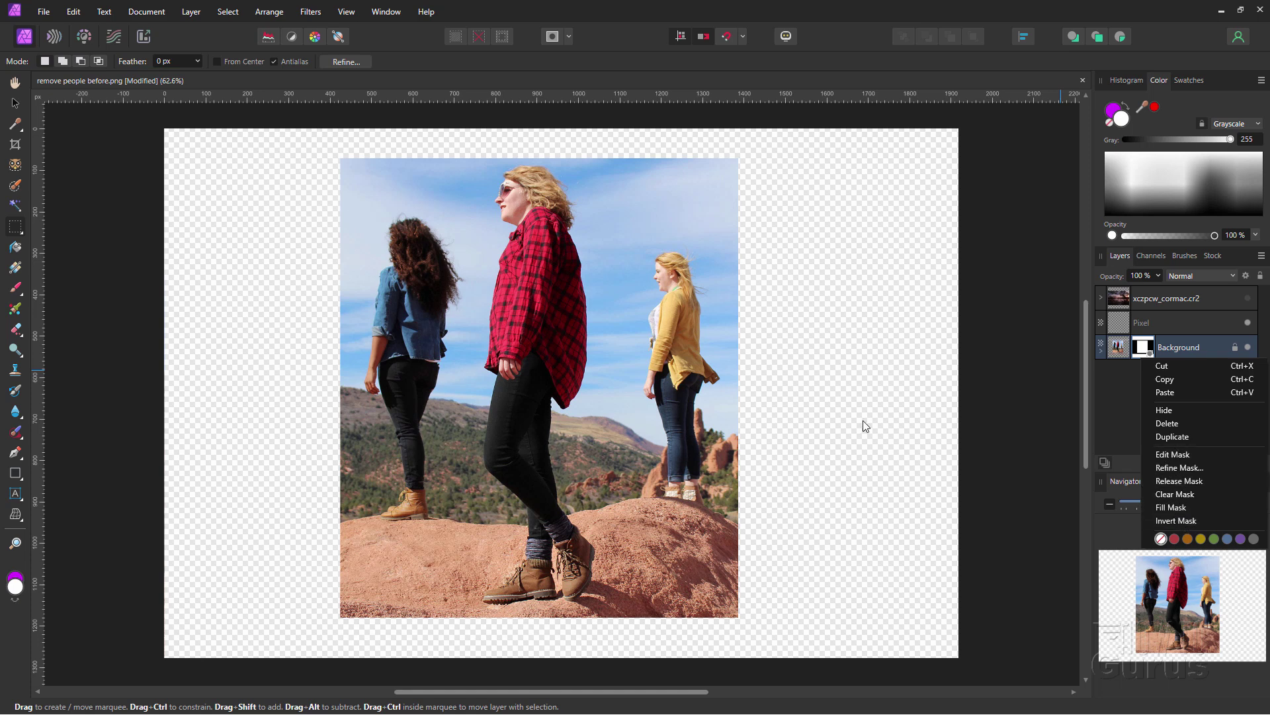
pyautogui.click(837, 417)
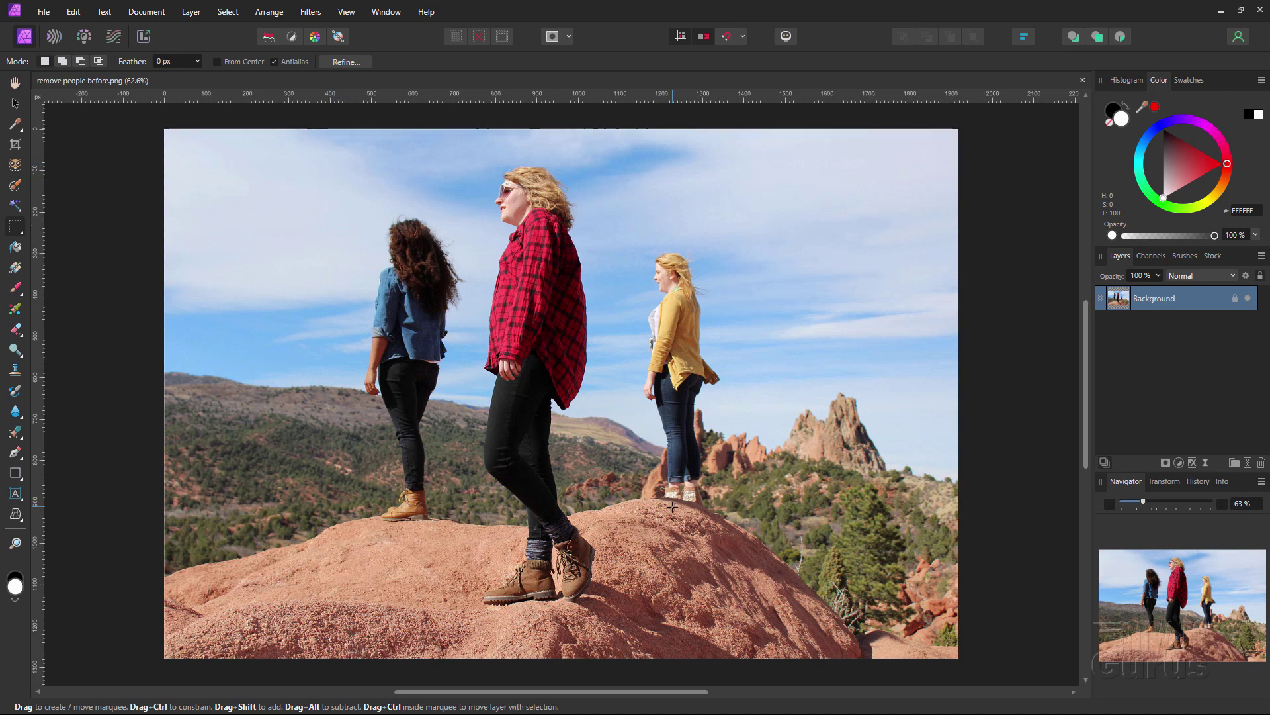
# - Mask the Background layer to a rectangle around the three women
pyautogui.moveTo(337, 164); pyautogui.dragTo(743, 624)
pyautogui.click(1166, 462)
pyautogui.hotkey('ctrl', 'd')
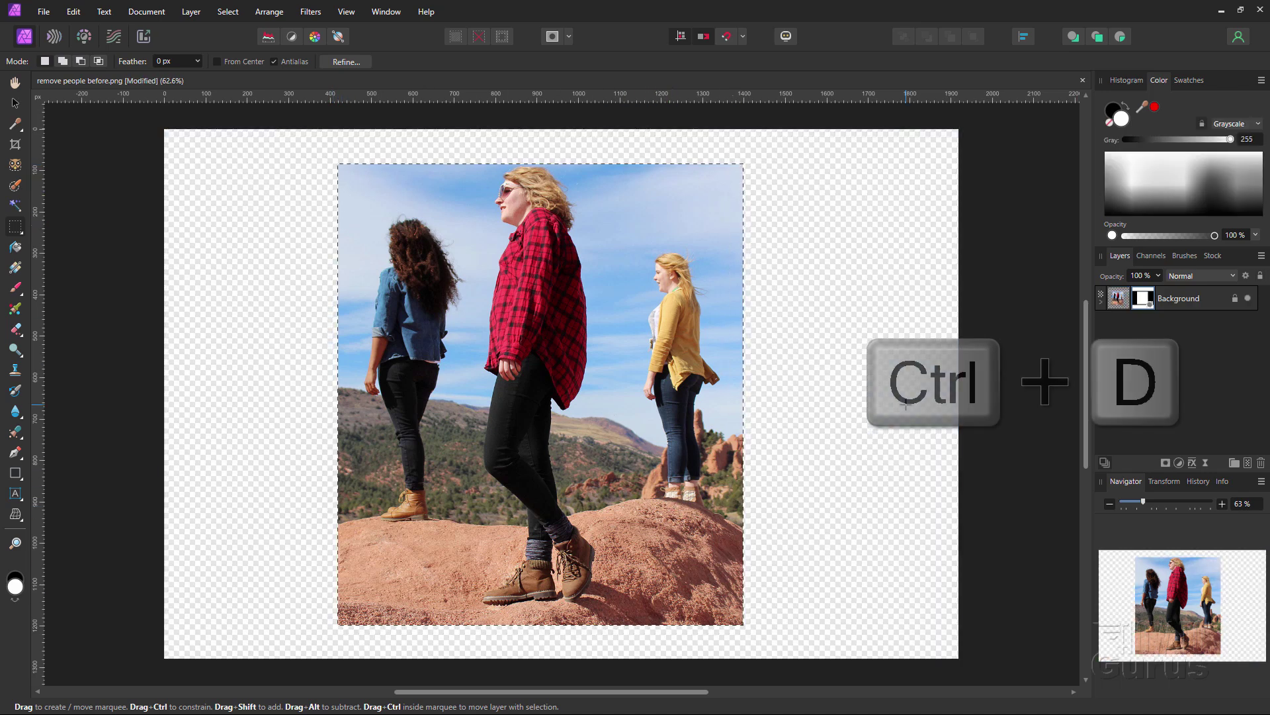
# - Clear the mask, undo the clearing, then use Fill Mask so the whole photo shows
pyautogui.rightClick(1145, 303)
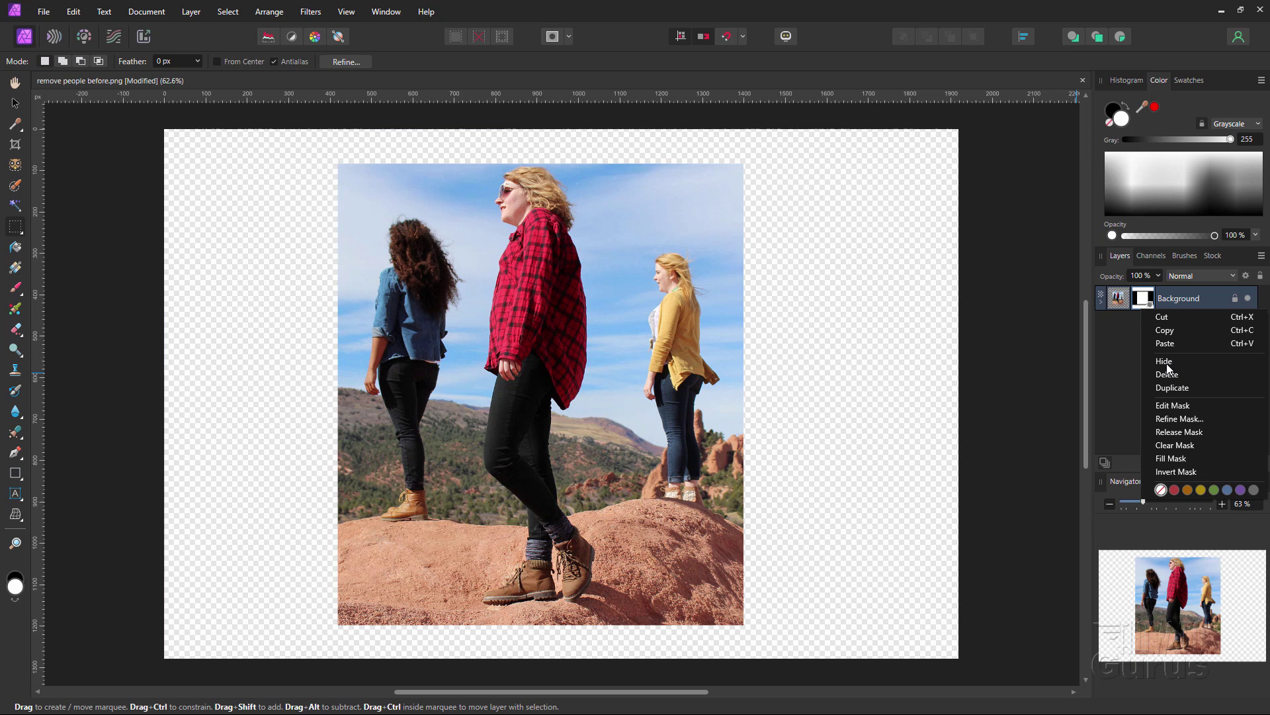
pyautogui.click(1162, 444)
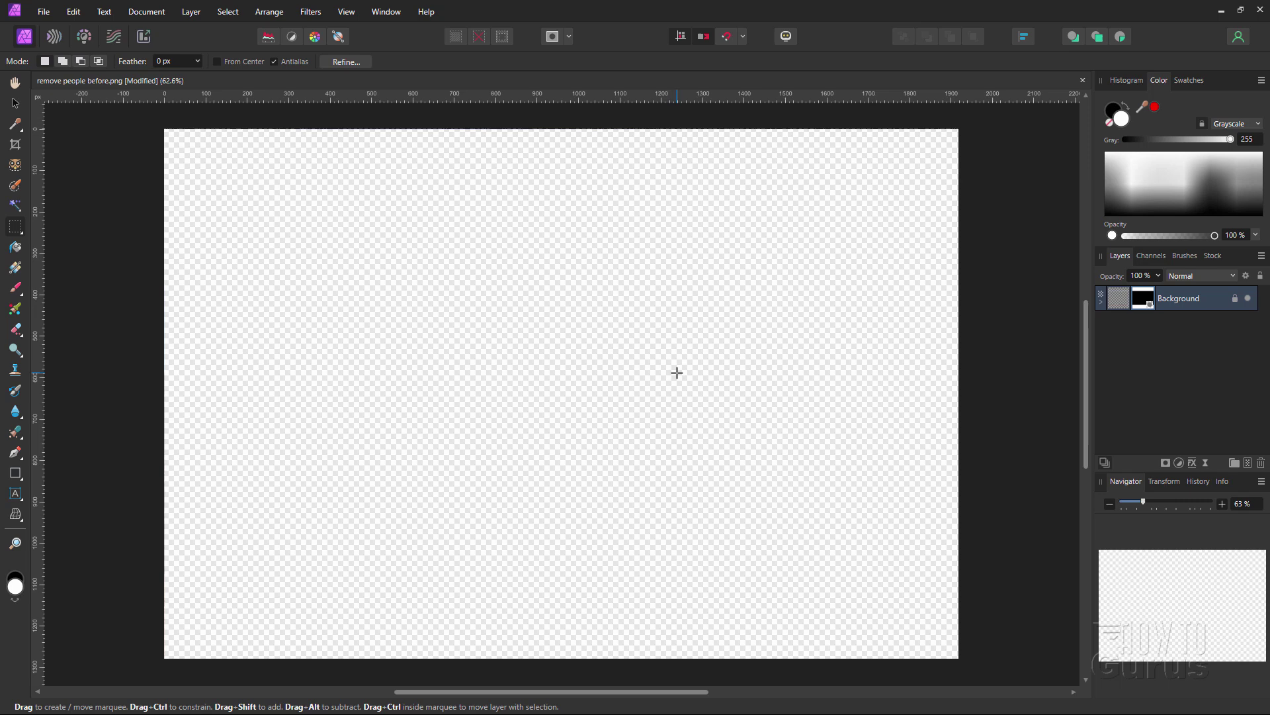
pyautogui.hotkey('ctrl', 'z')
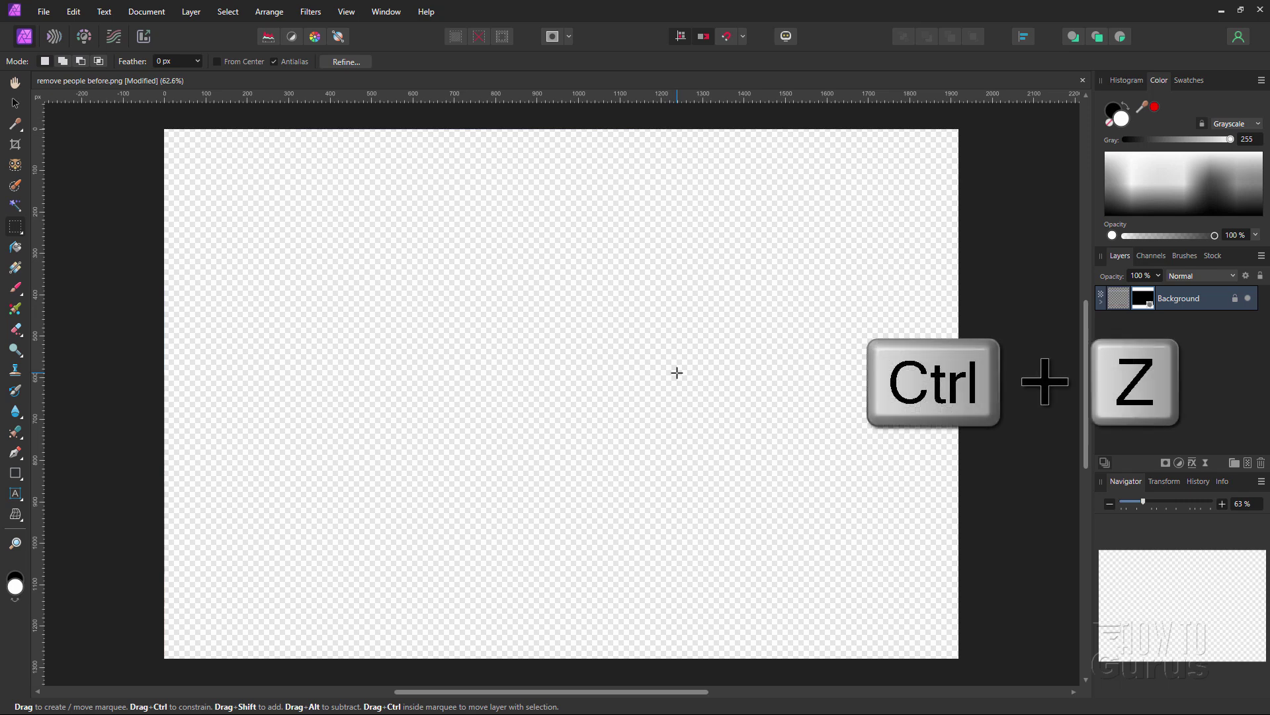
pyautogui.hotkey('ctrl', 'z')
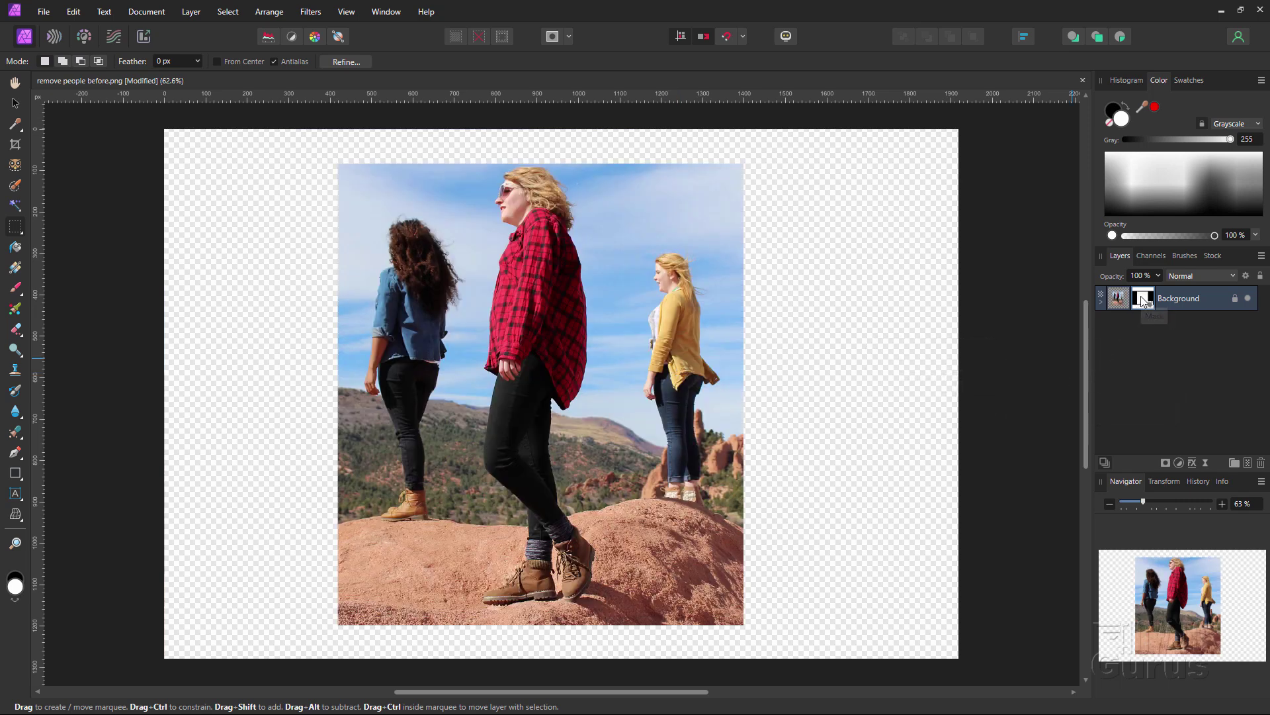
pyautogui.rightClick(1140, 301)
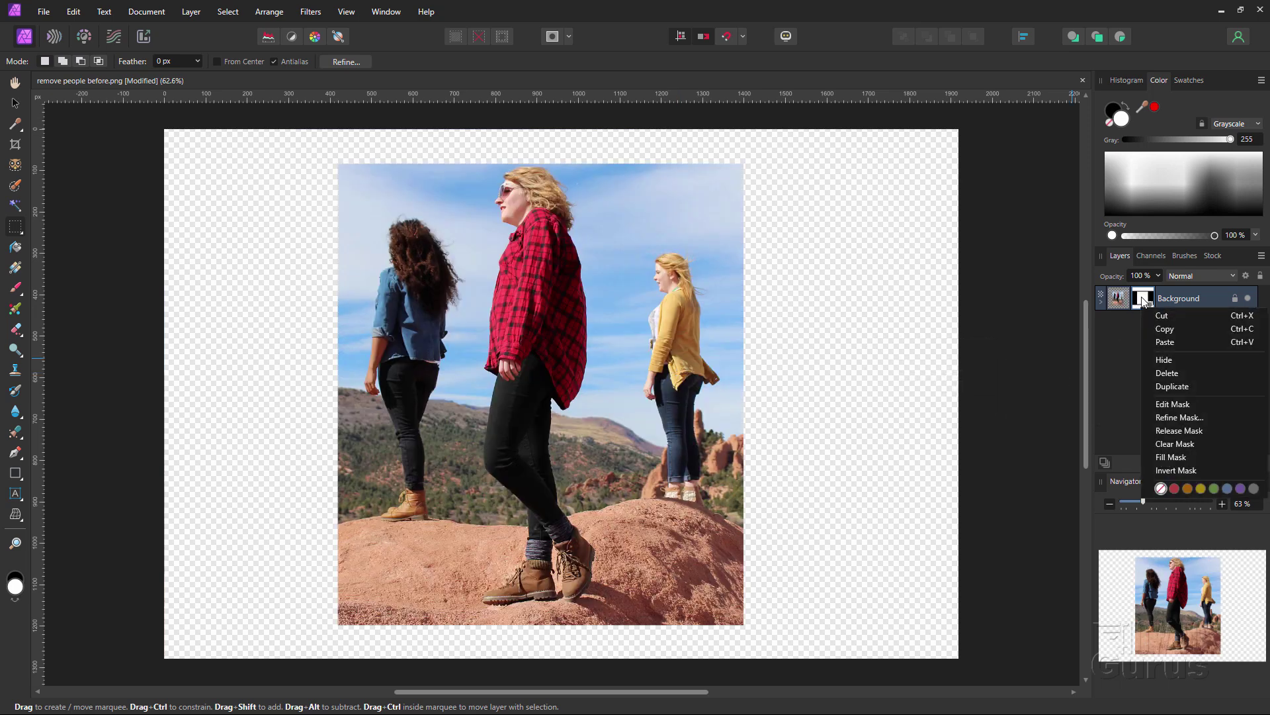
pyautogui.click(1184, 460)
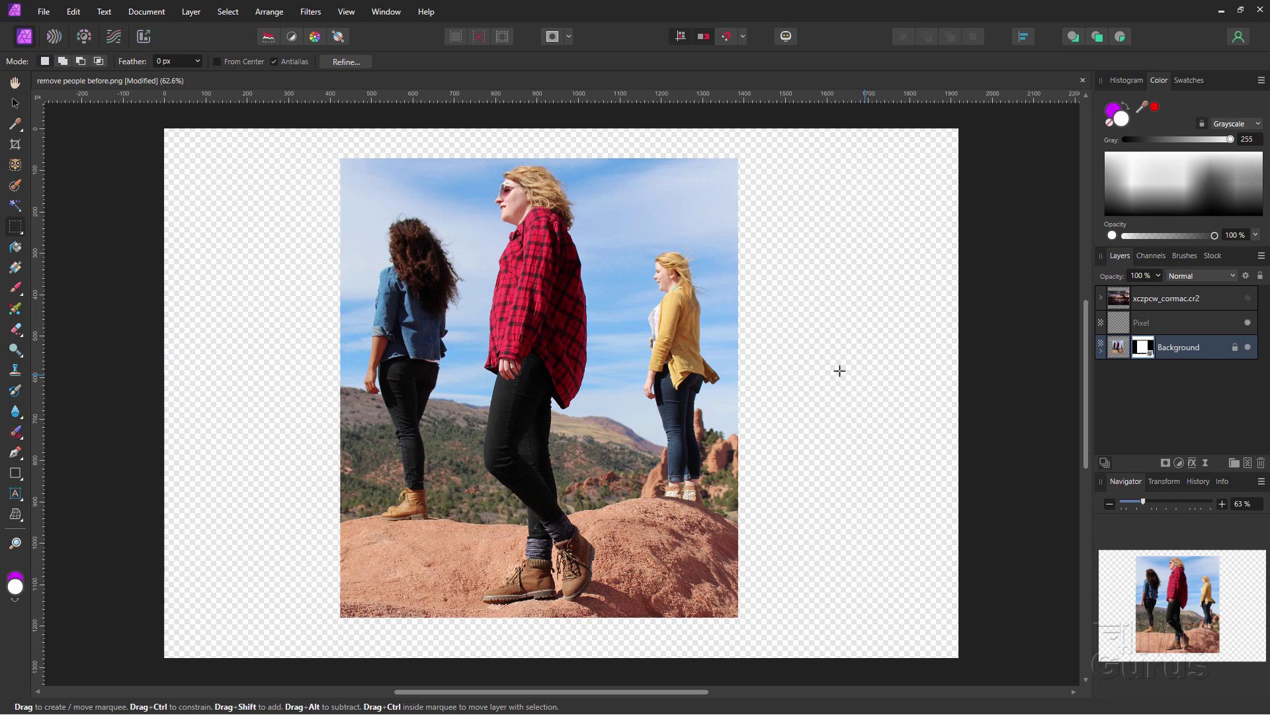
# - Switch to the Paint Brush Tool and browse the Basic category in the Brushes panel
pyautogui.click(16, 289)
pyautogui.click(47, 289)
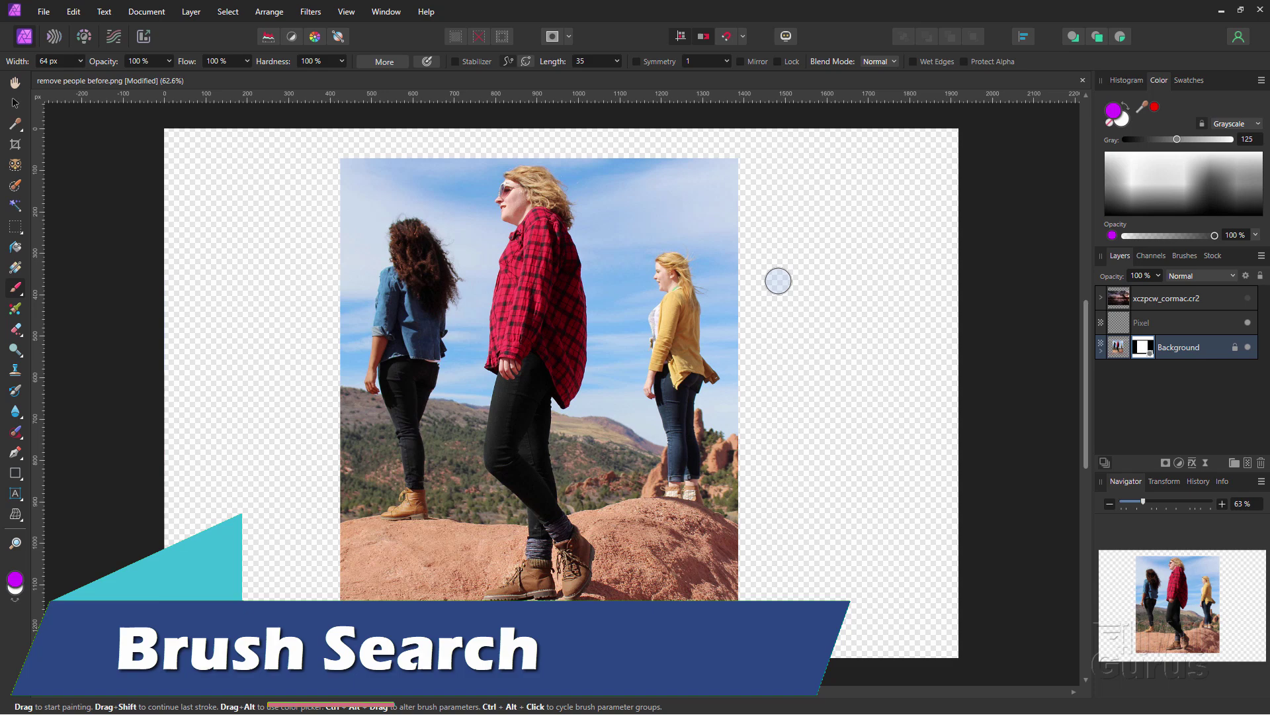
pyautogui.click(1184, 255)
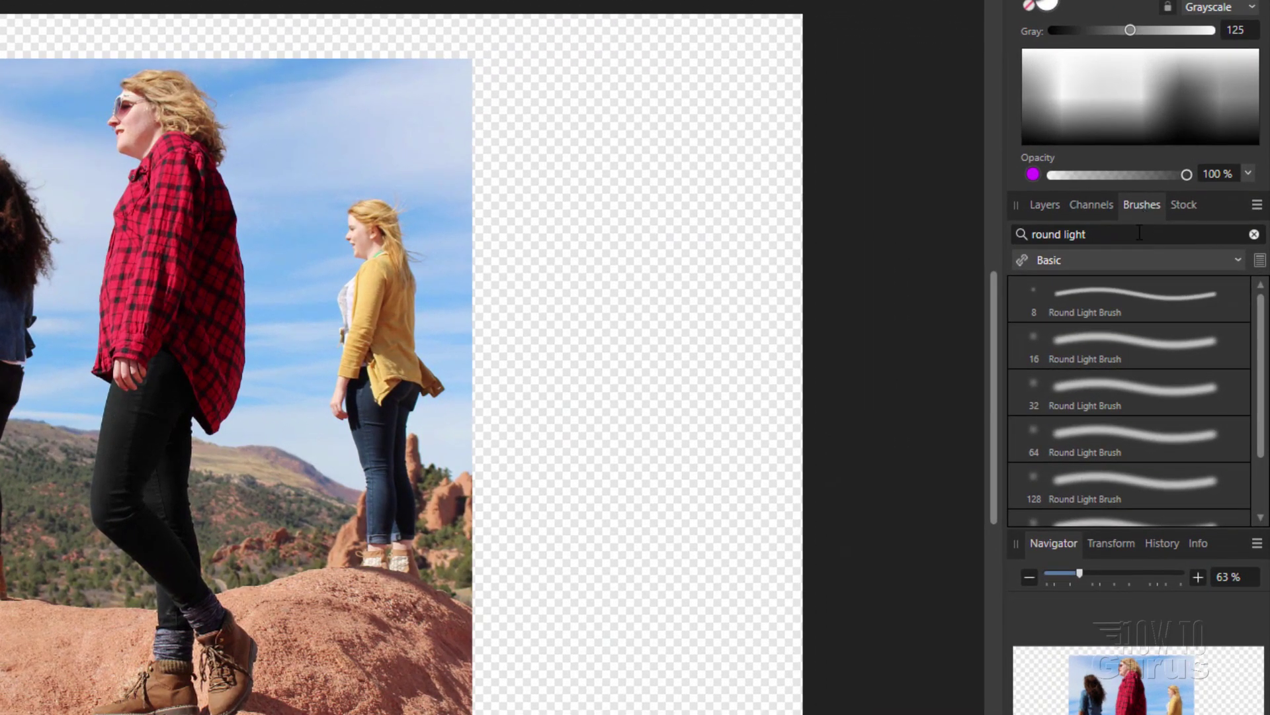
pyautogui.click(1131, 259)
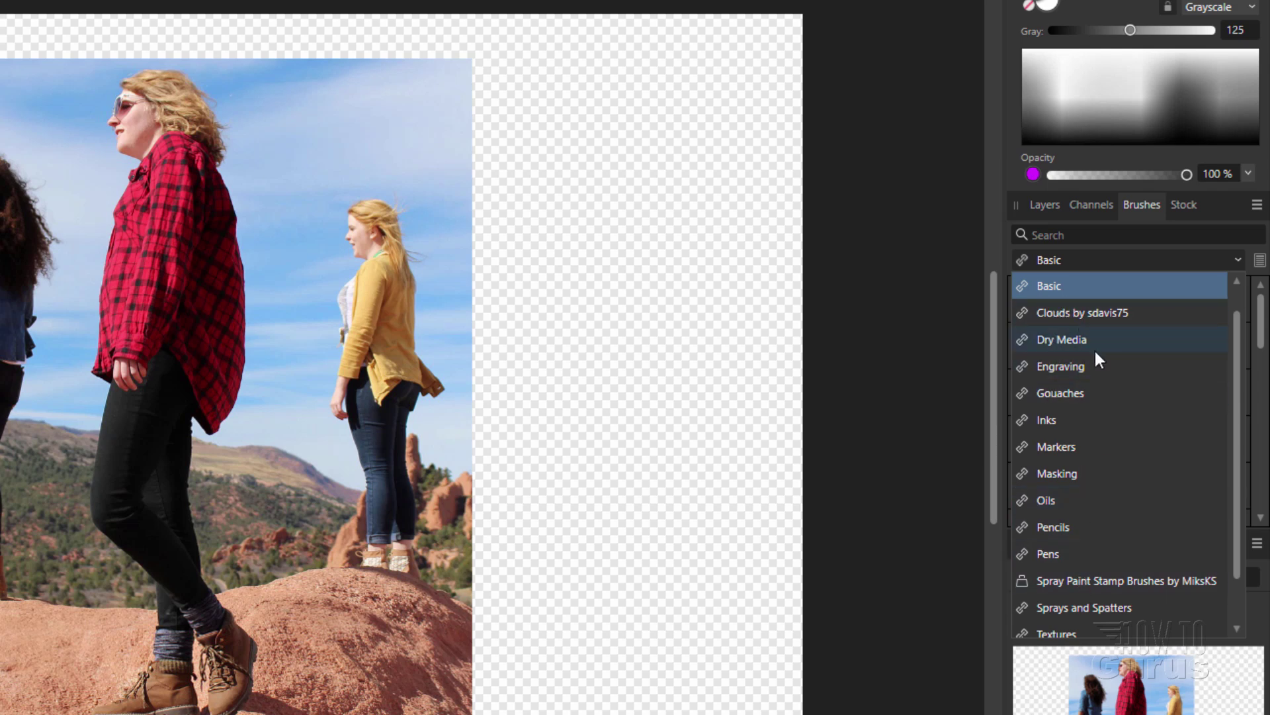
pyautogui.click(1089, 284)
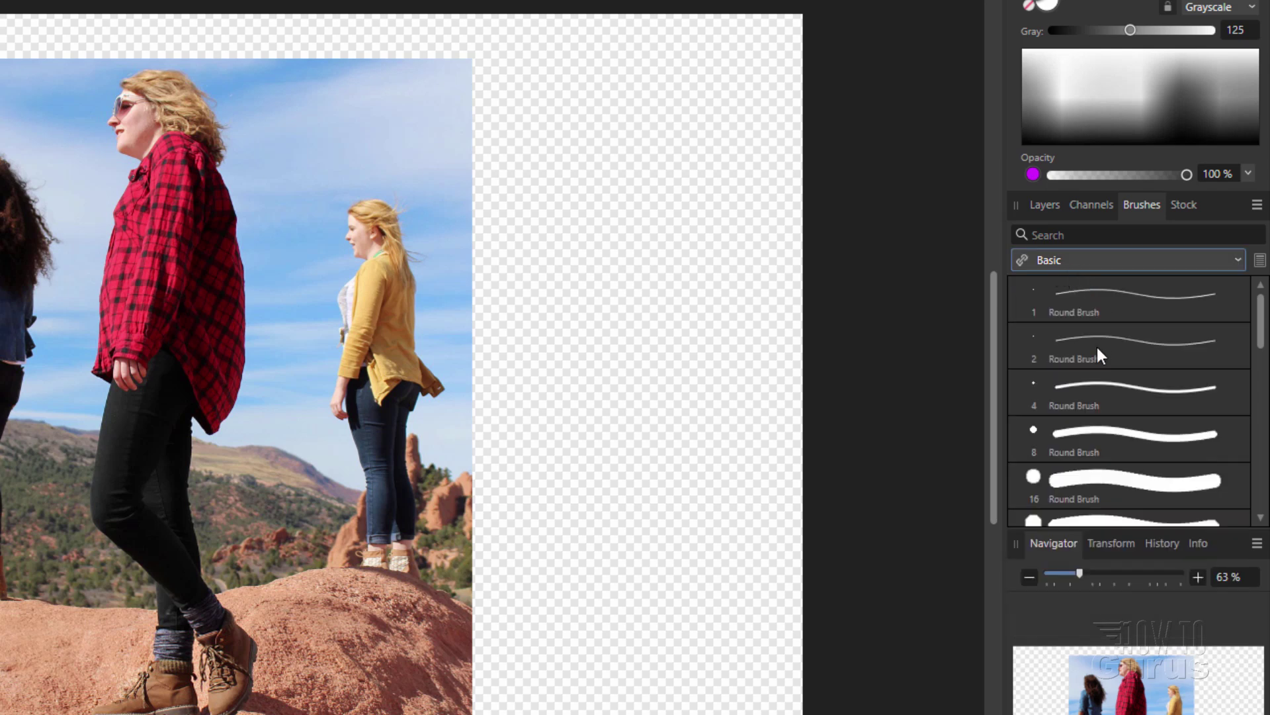
pyautogui.scroll(-5, 1244, 316)
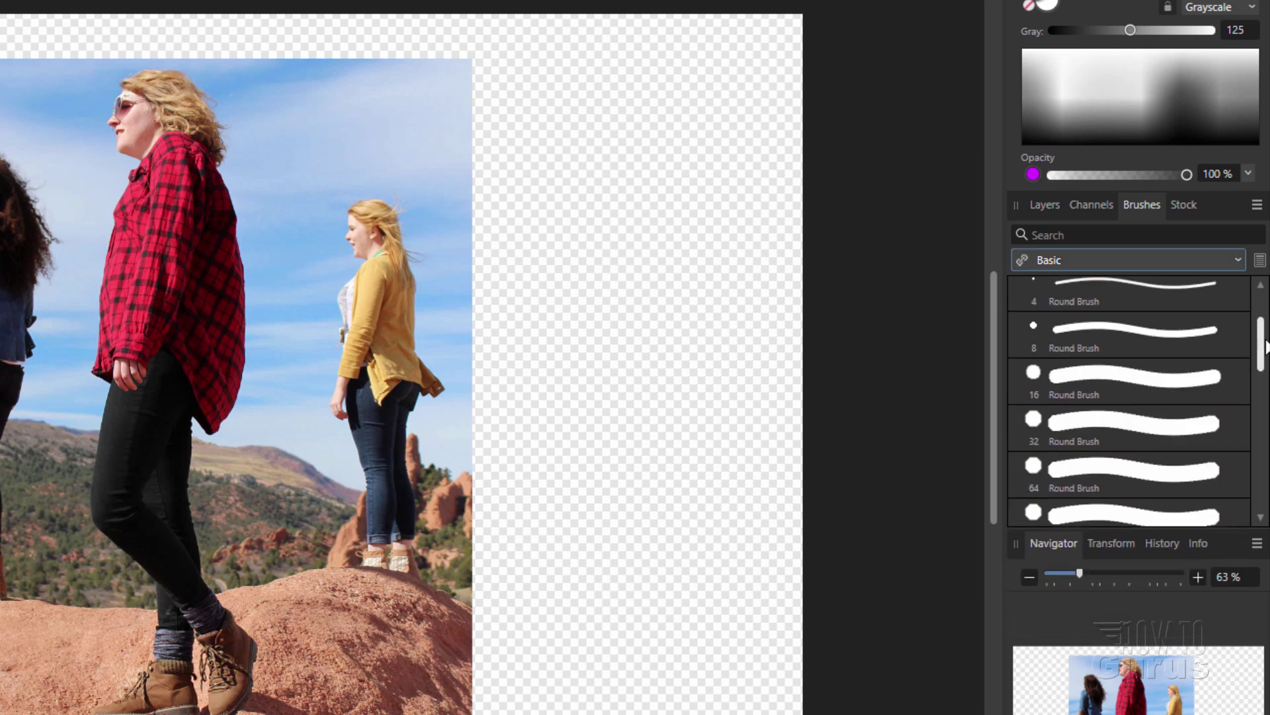
pyautogui.scroll(-4, 1129, 401)
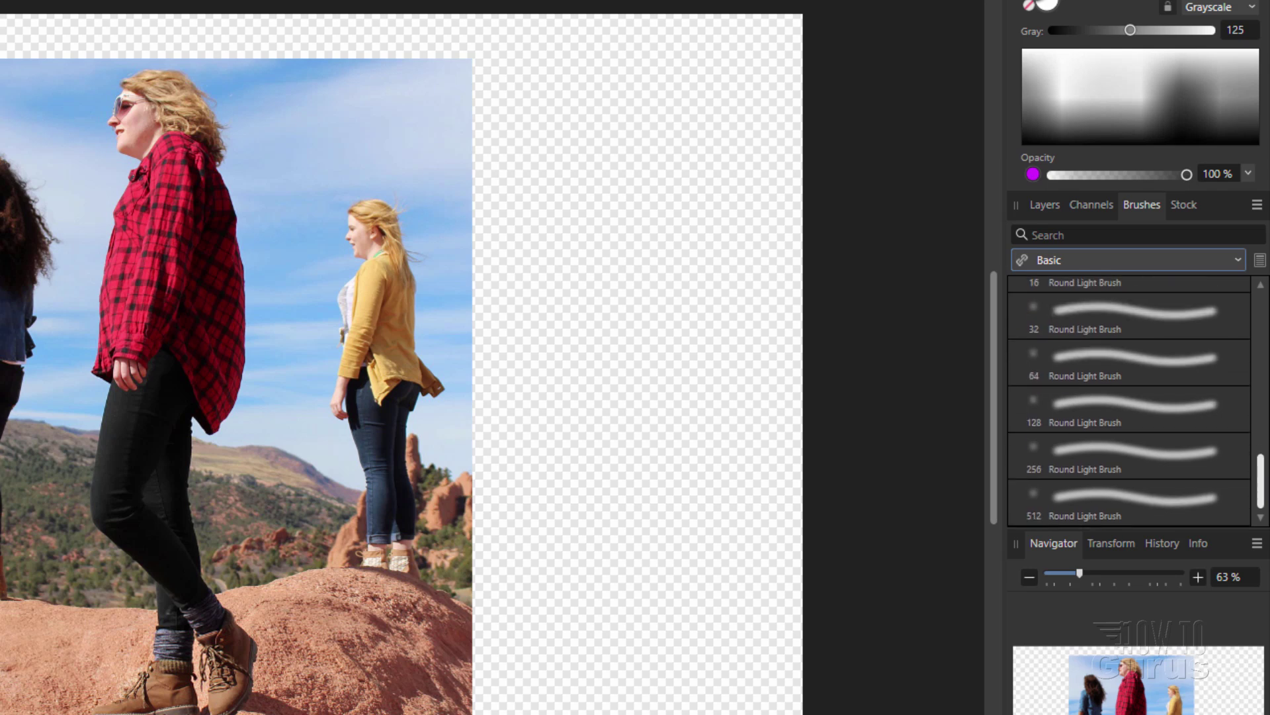
pyautogui.scroll(2, 1074, 329)
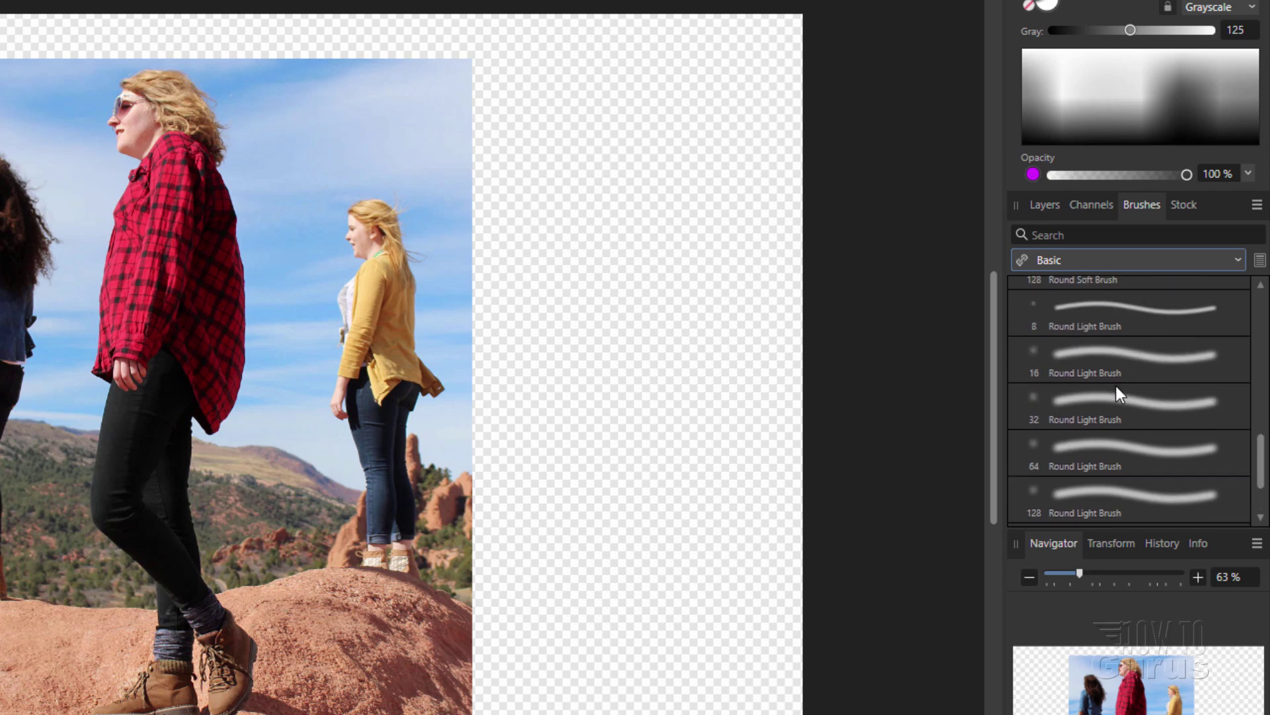
pyautogui.moveTo(1260, 462); pyautogui.dragTo(1257, 415)
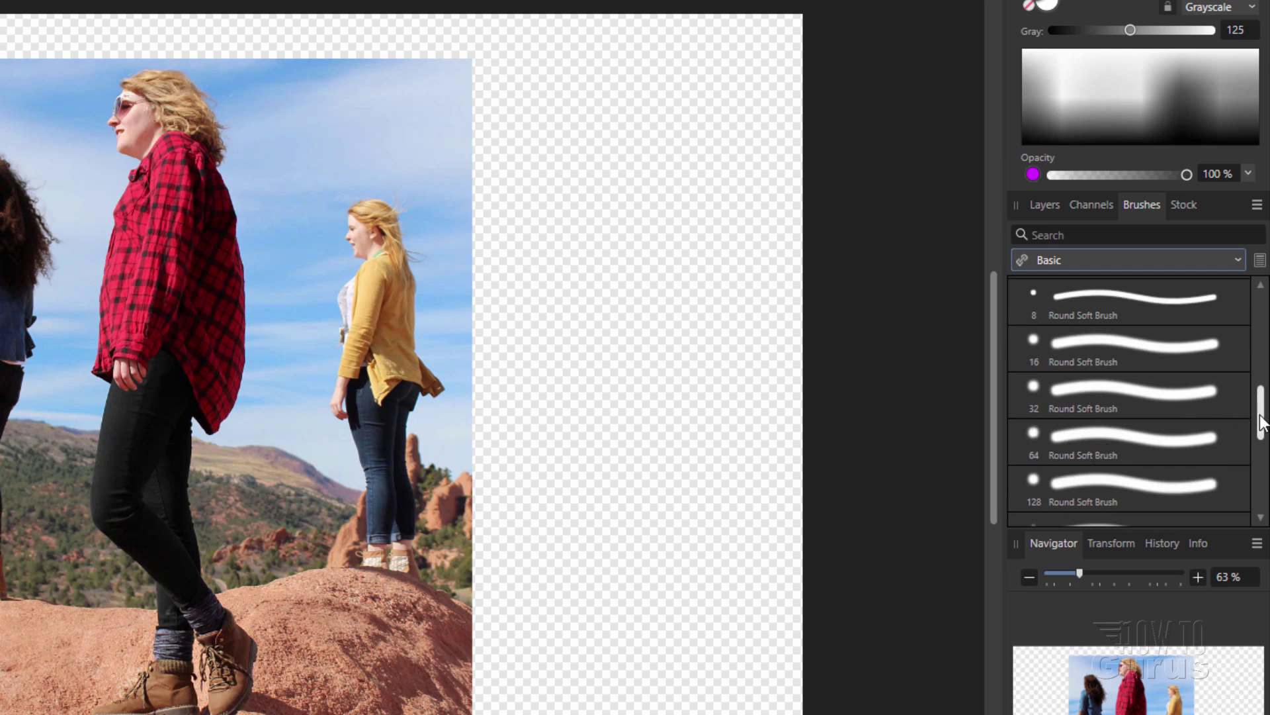
pyautogui.scroll(5, 1234, 411)
pyautogui.scroll(3, 1203, 318)
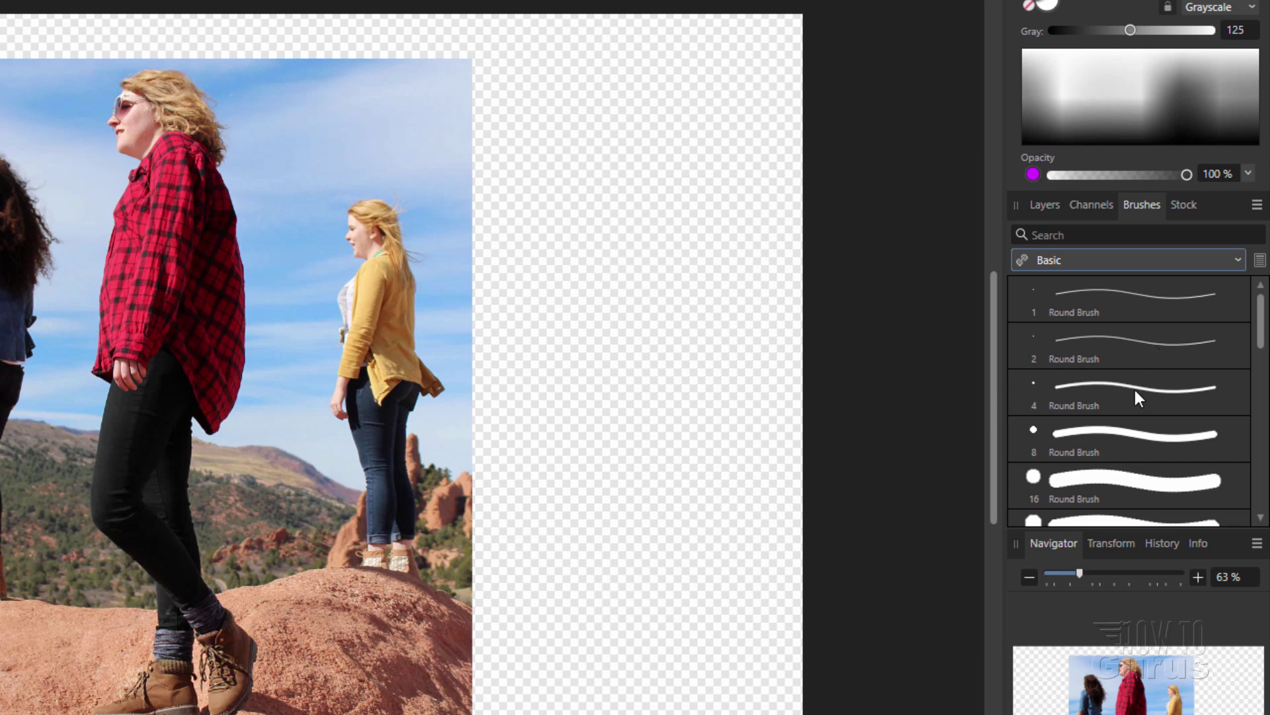
# - Search the brushes for 'round soft' to list only the Round Soft Brush sizes
pyautogui.click(1035, 237)
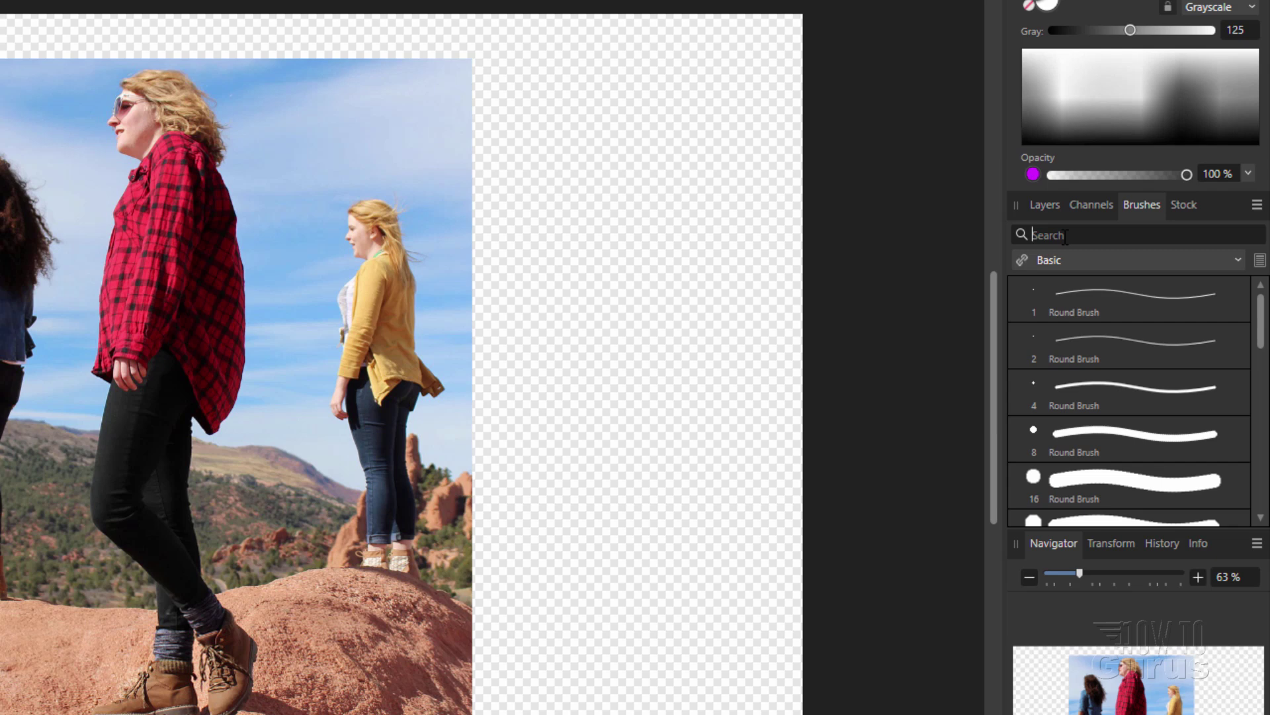
pyautogui.write('round soft')
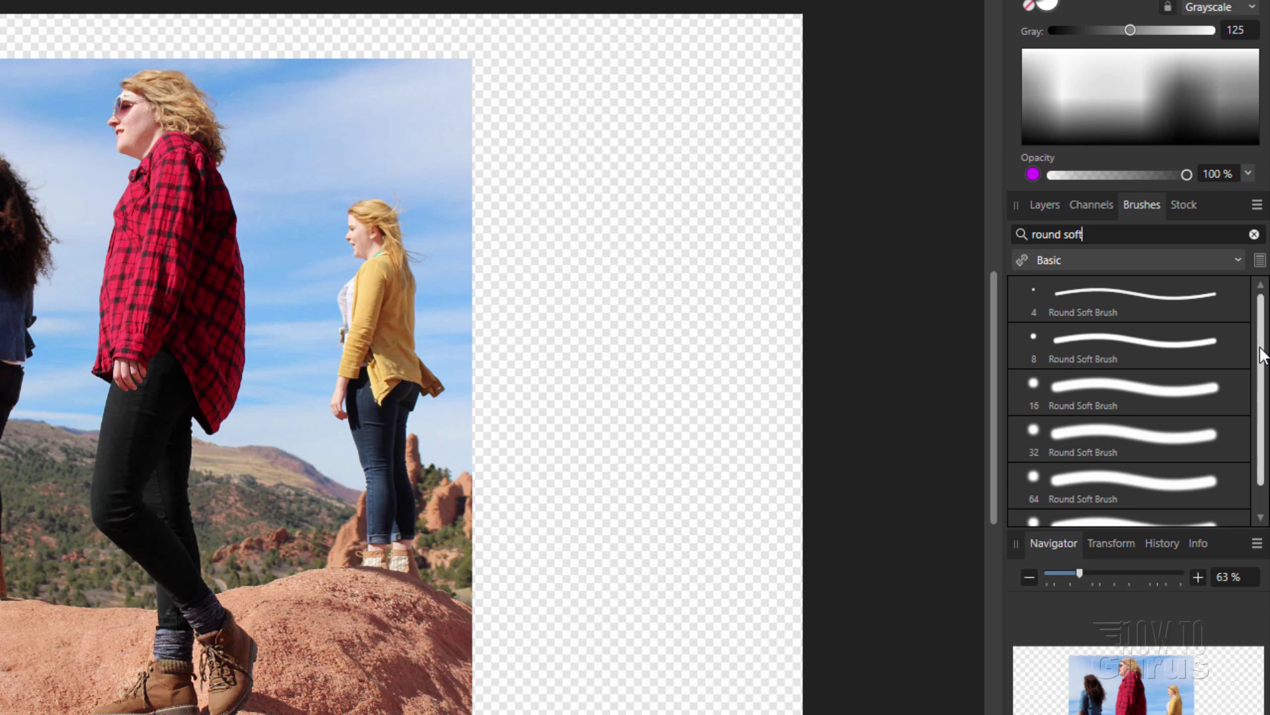
pyautogui.moveTo(1258, 371); pyautogui.dragTo(1257, 397)
pyautogui.scroll(1, 1259, 357)
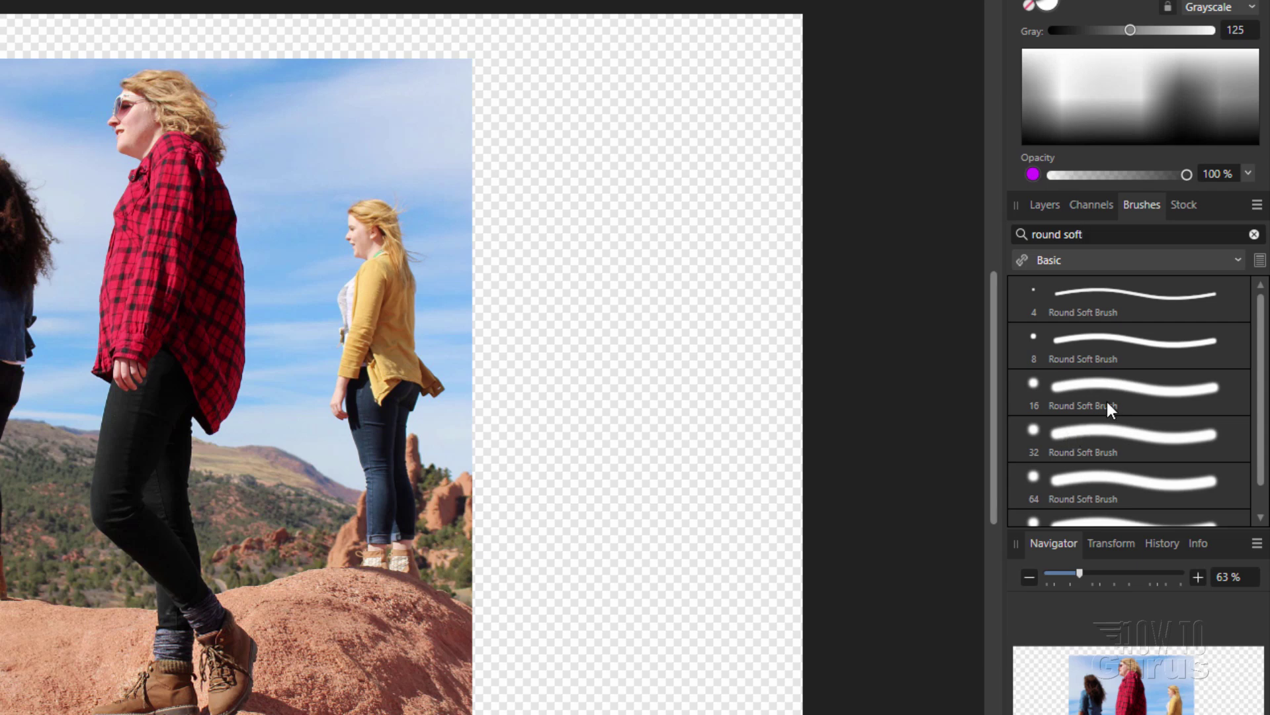
pyautogui.click(1046, 205)
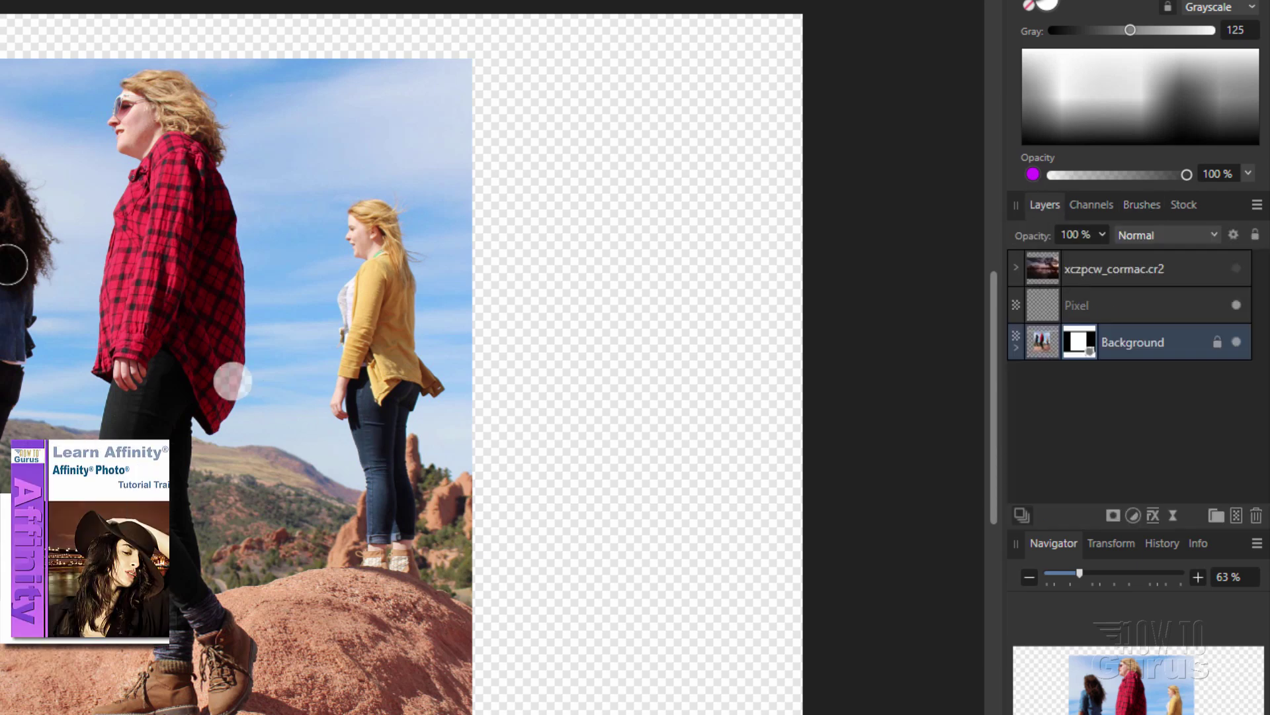
pyautogui.click(374, 366)
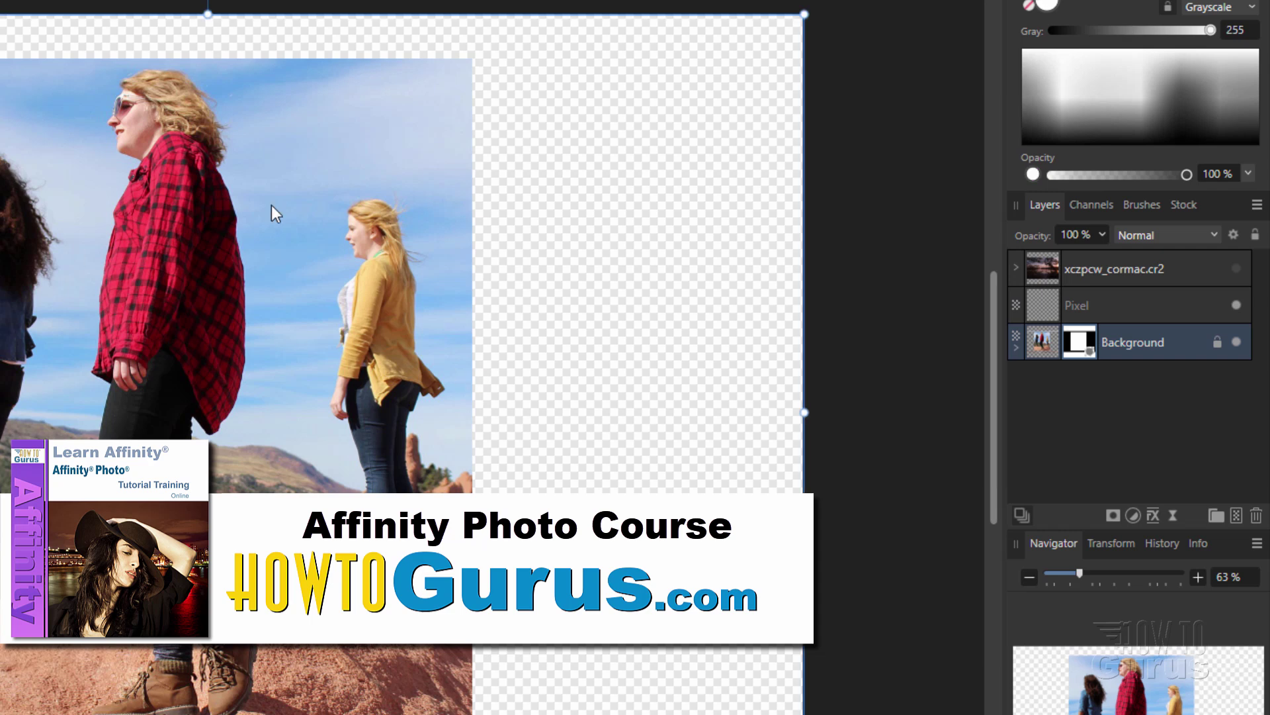